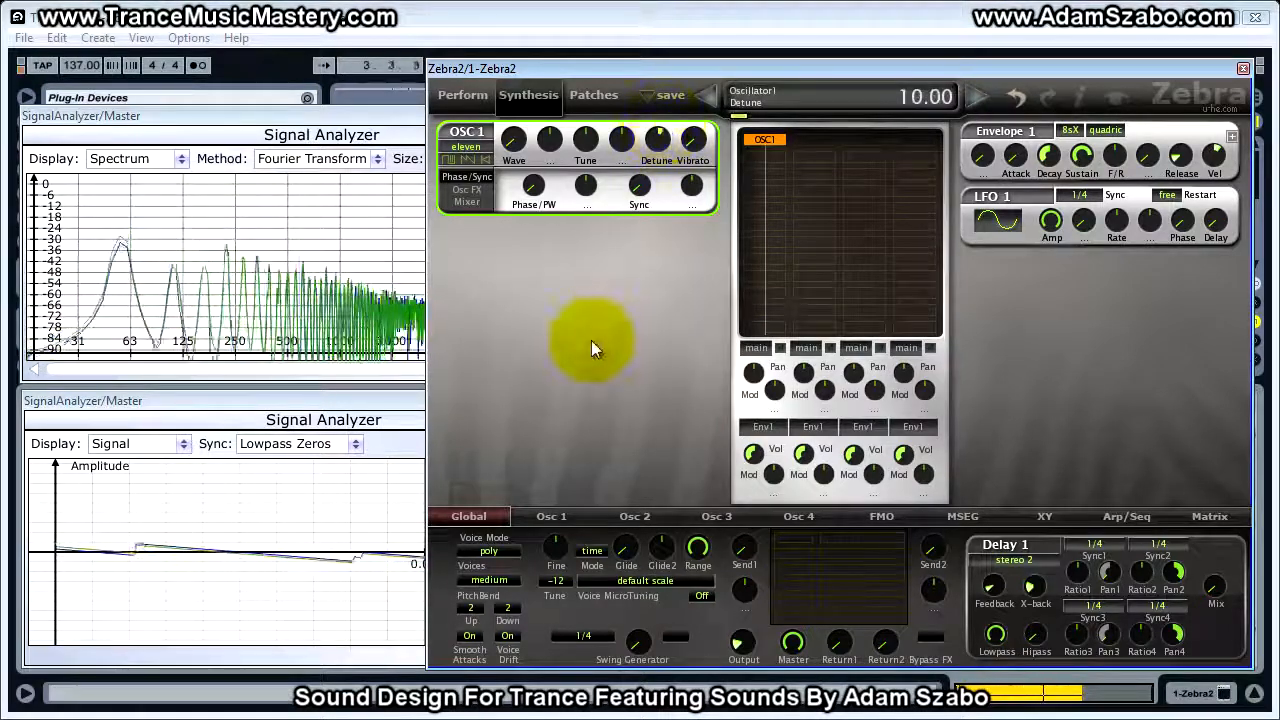
Turn OSC 1's mixer volume down to 0.00, assign MSEG2 as its modulation source and raise the modulation depth strongly.
click(465, 202)
drag(593, 187, 580, 237)
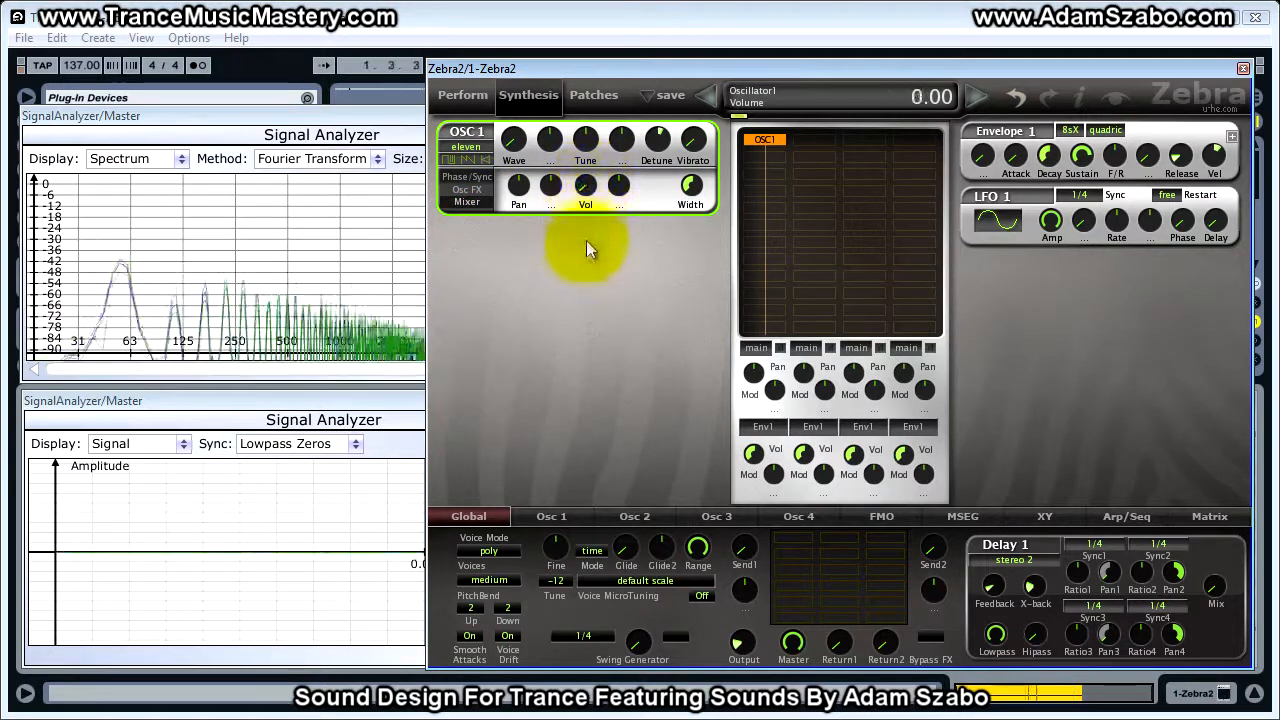
click(619, 196)
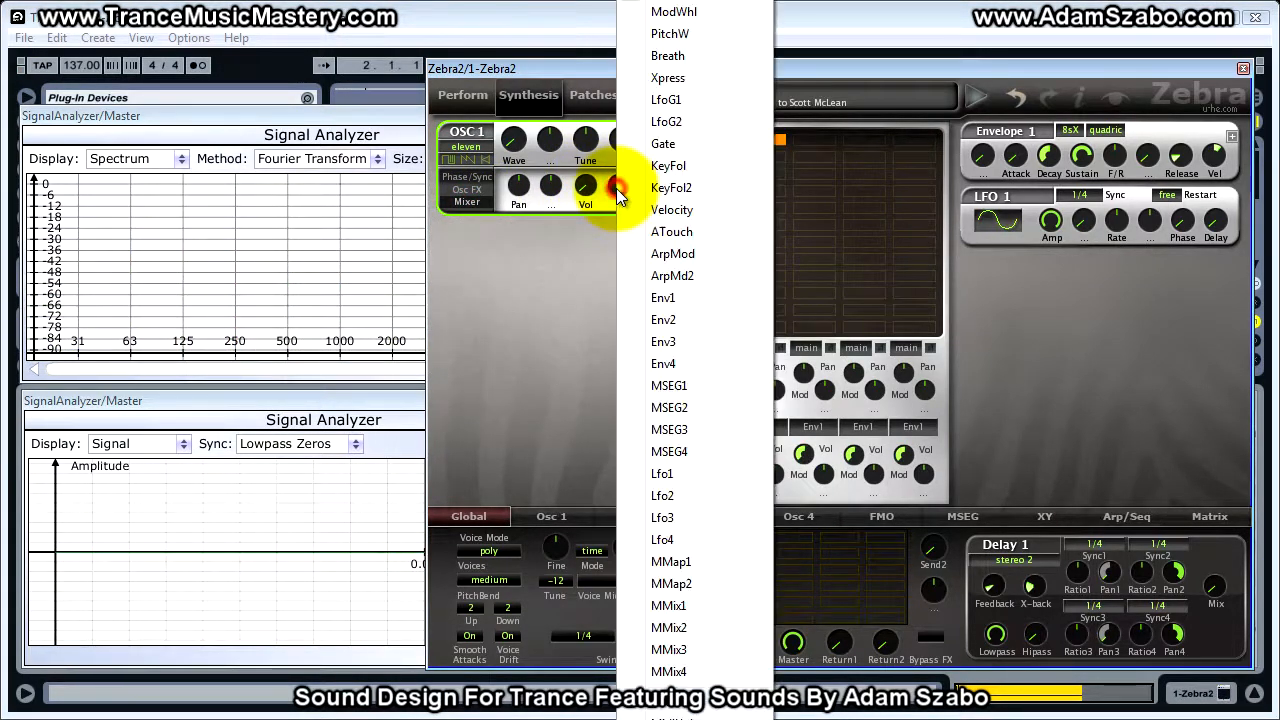
click(690, 410)
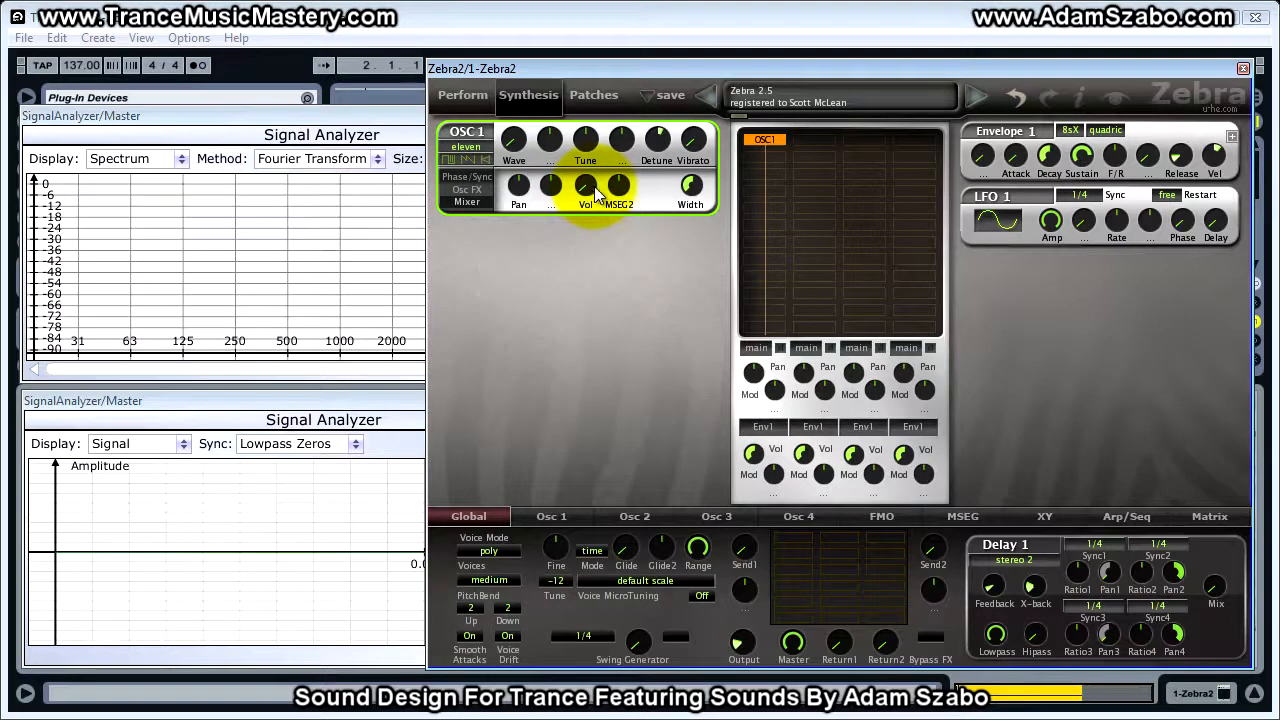
drag(622, 188, 633, 10)
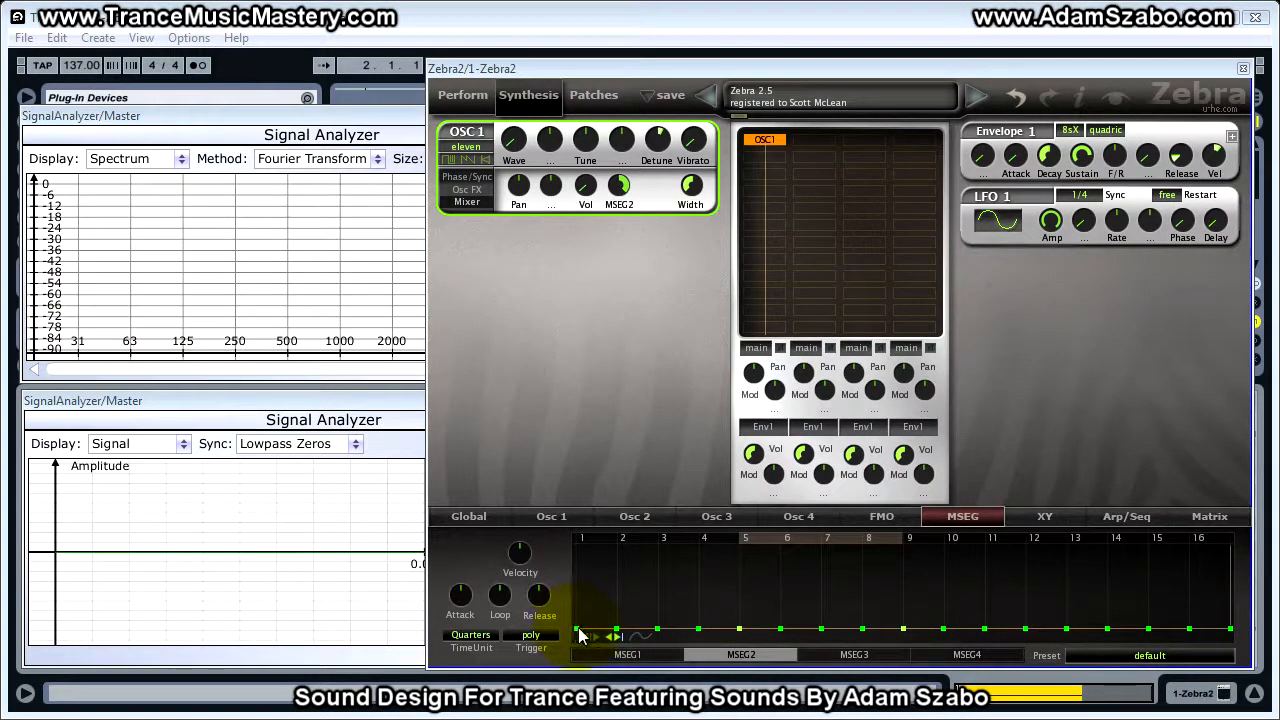
Shape the start of the MSEG2 envelope as a flat full-level half-beat gate followed by a rising curve that drops vertically to zero.
drag(578, 634, 581, 533)
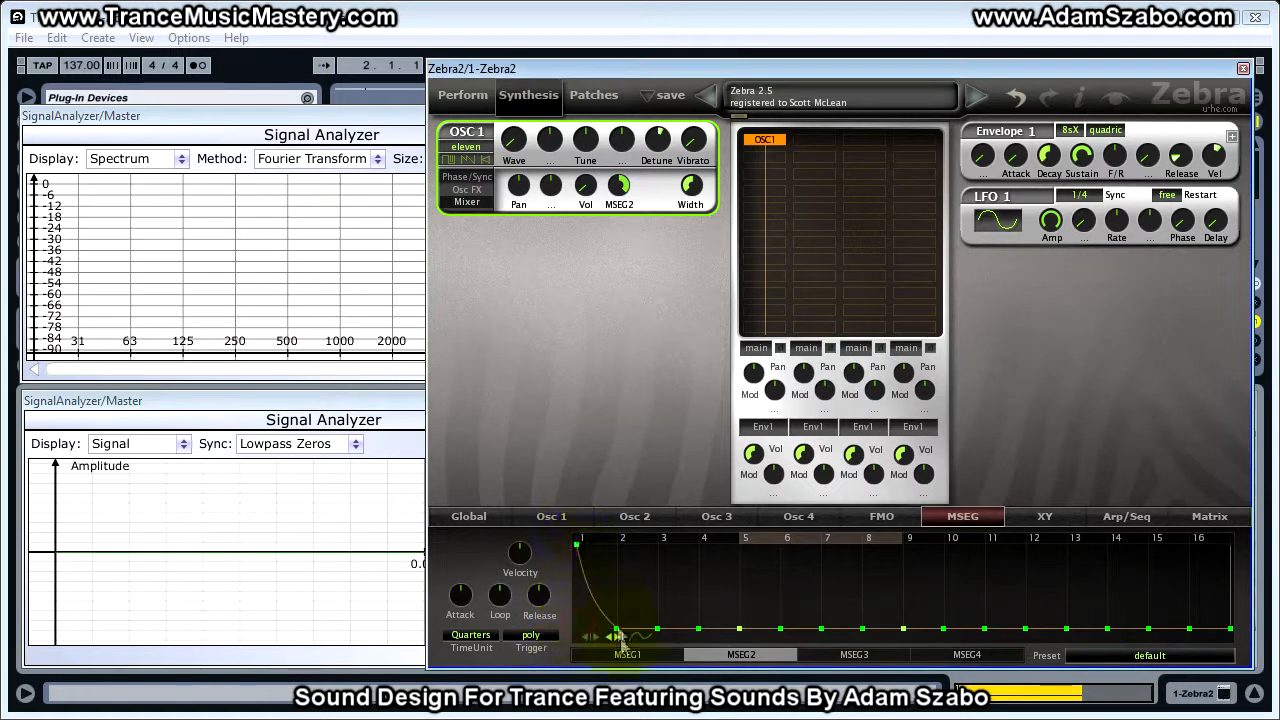
drag(616, 633, 600, 557)
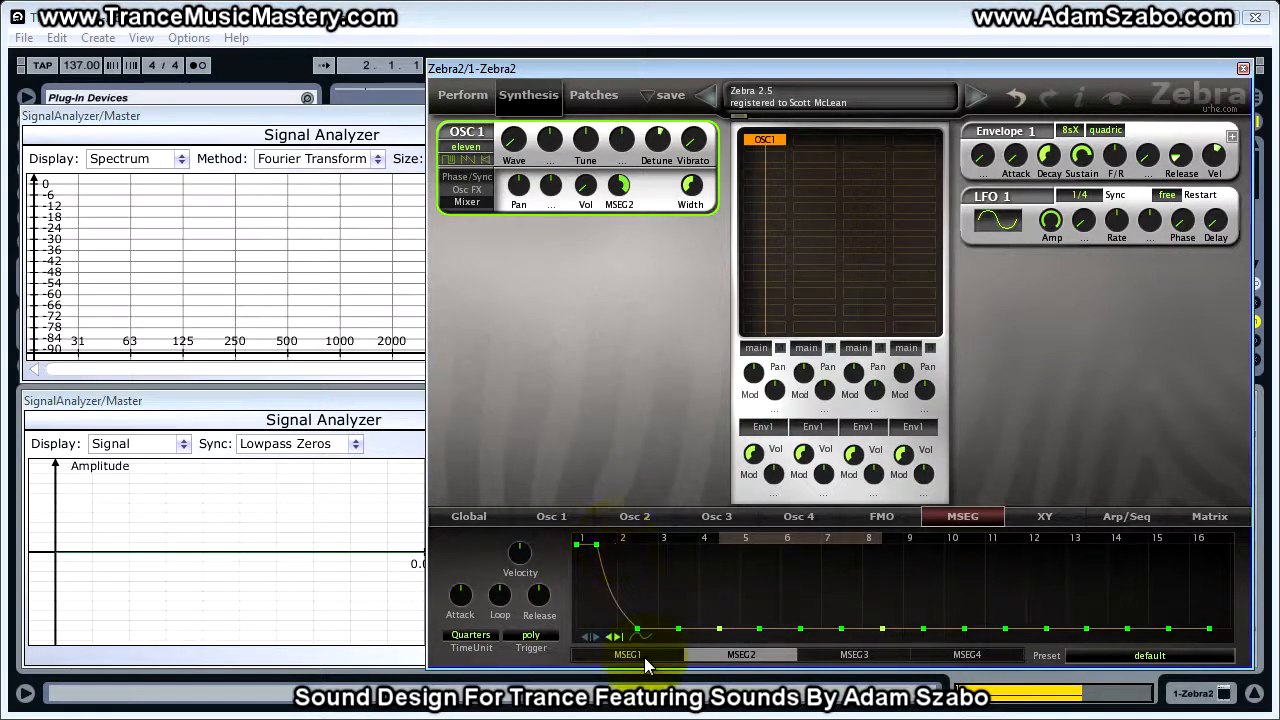
drag(637, 628, 594, 631)
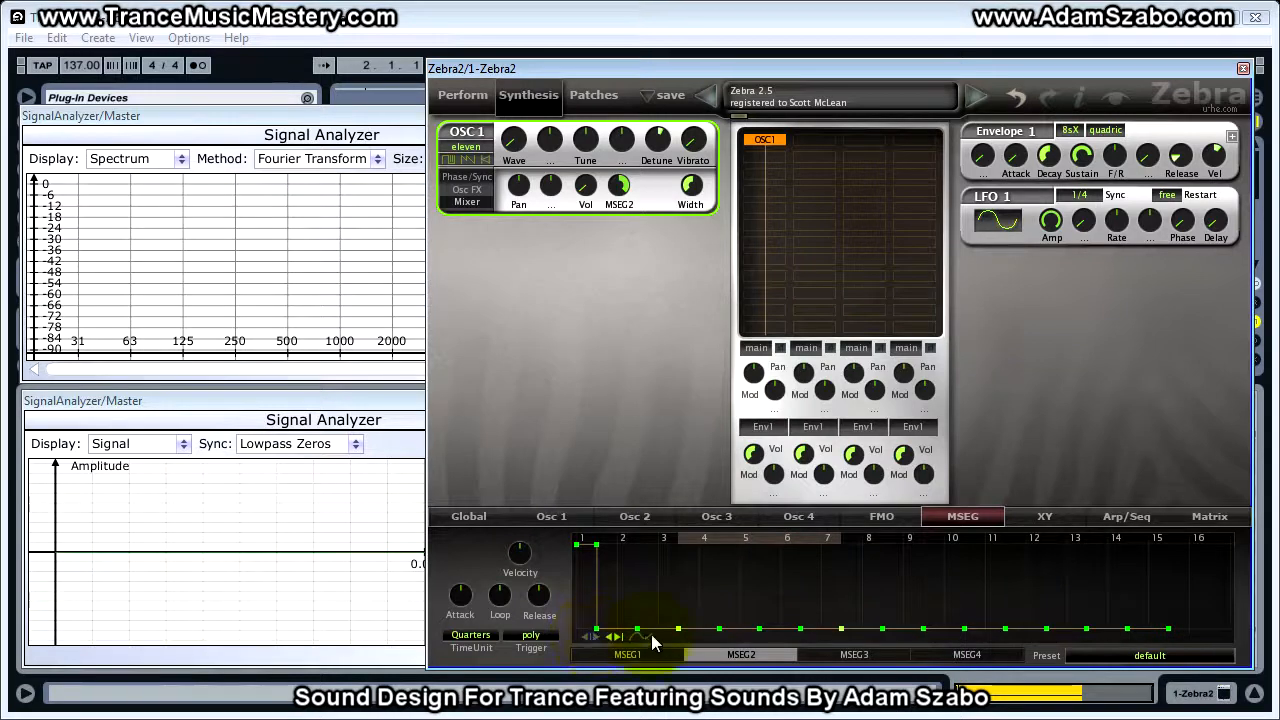
drag(640, 632, 620, 636)
drag(657, 632, 617, 603)
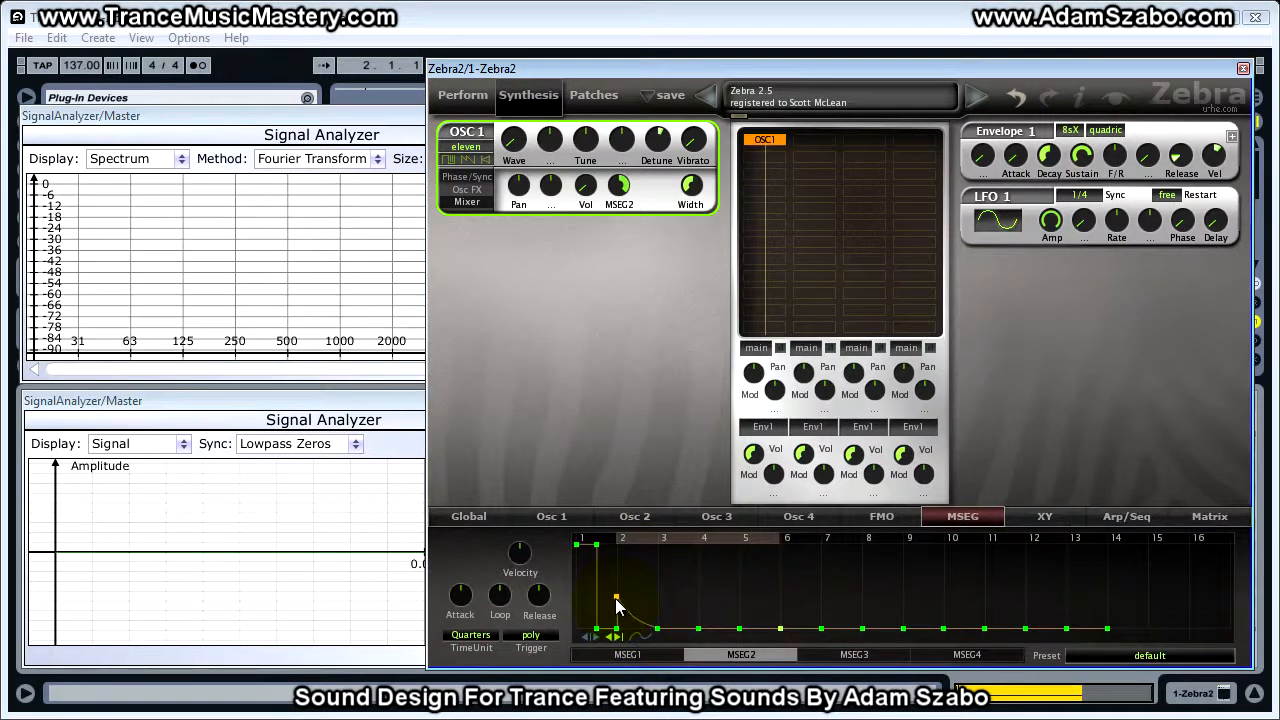
drag(657, 632, 866, 719)
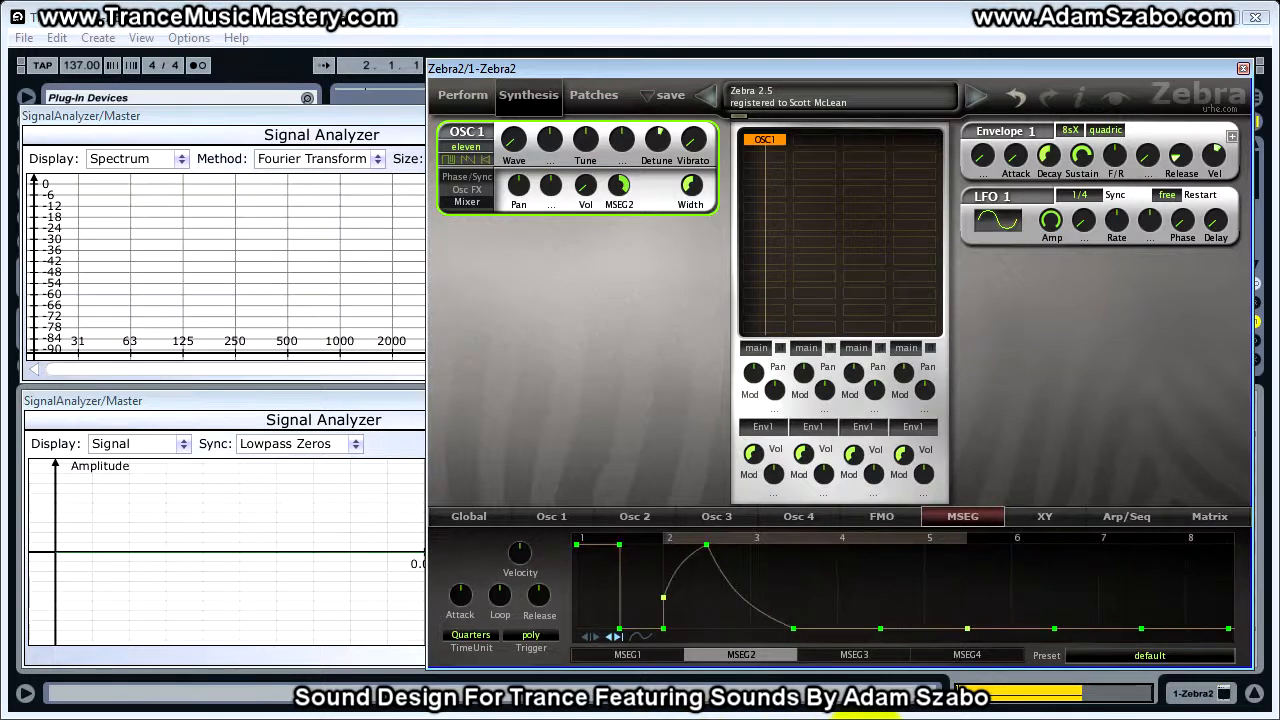
drag(814, 584, 741, 641)
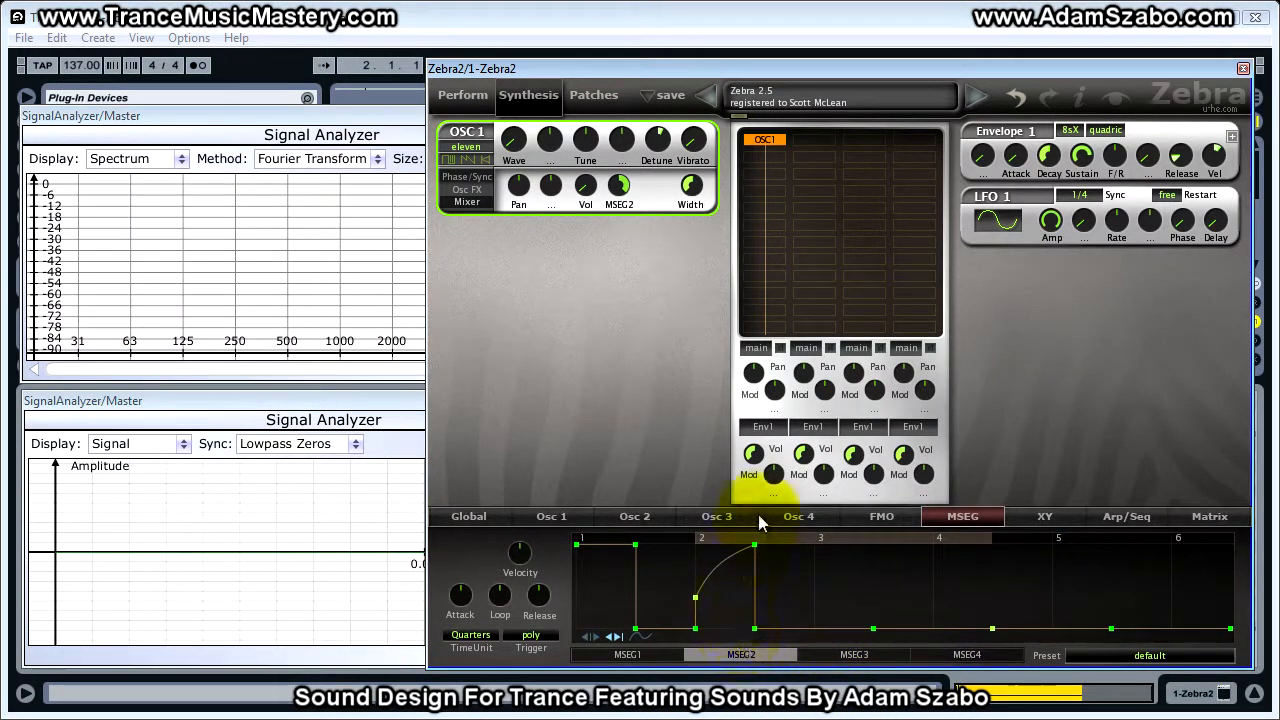
click(752, 629)
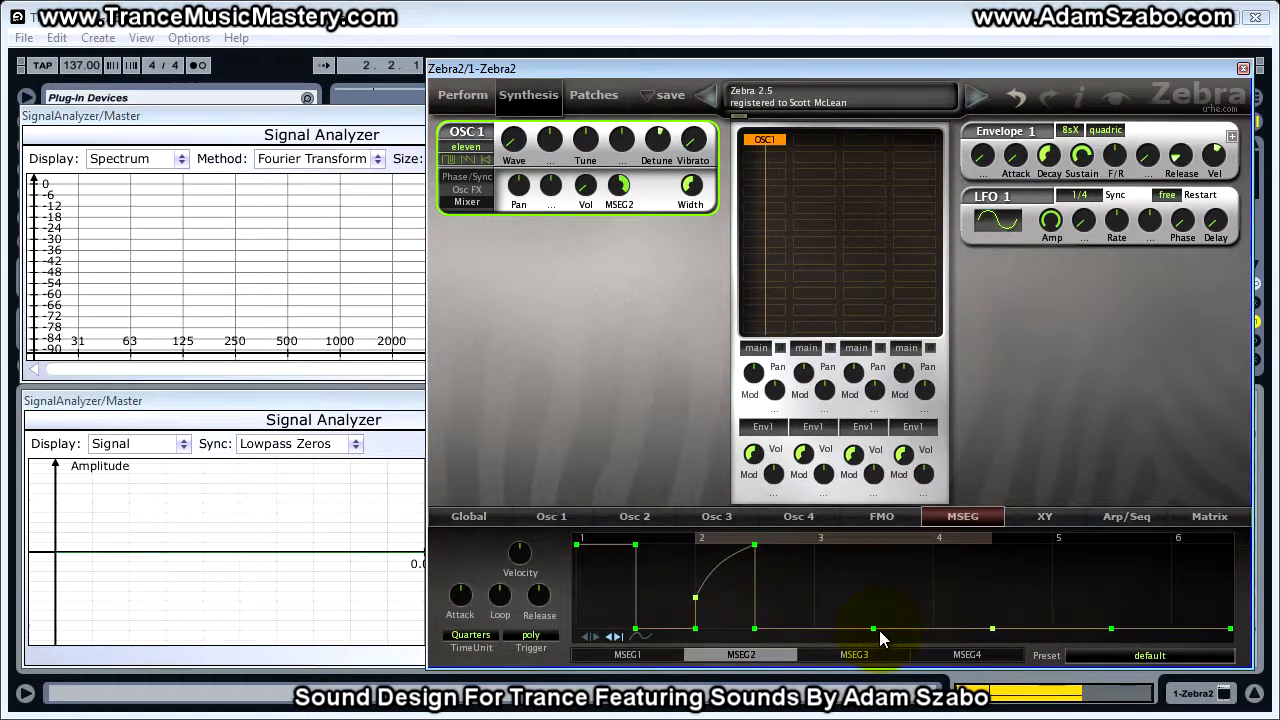
Extend MSEG2 with a pulse just before beat 3 that rises vertically to full, decays in a curve and cuts to zero.
drag(871, 630, 790, 530)
double_click(814, 606)
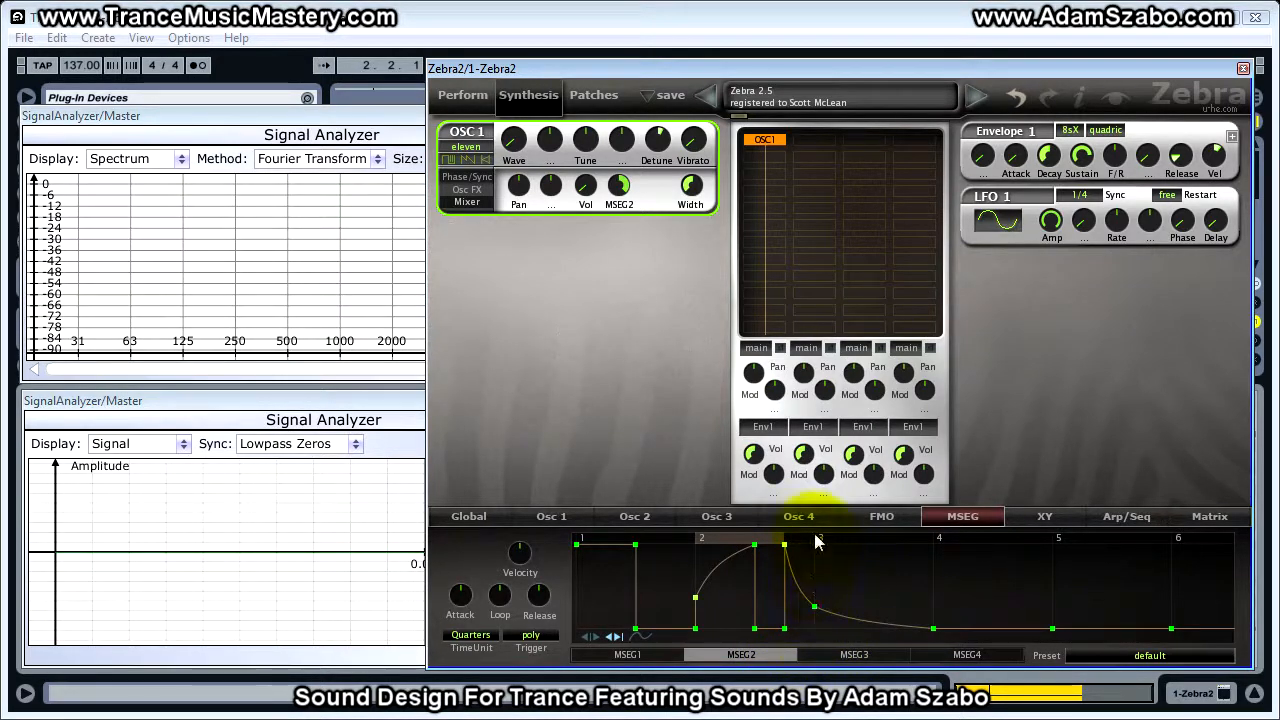
drag(815, 609, 817, 604)
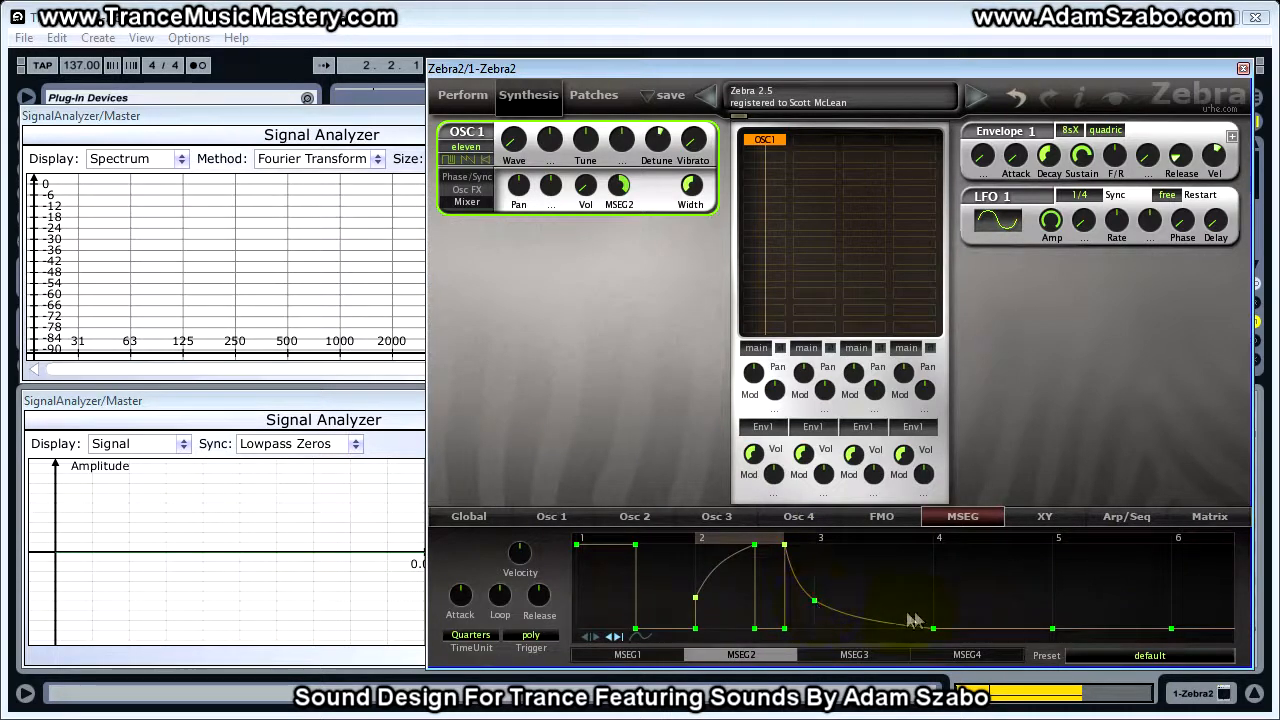
drag(935, 630, 817, 627)
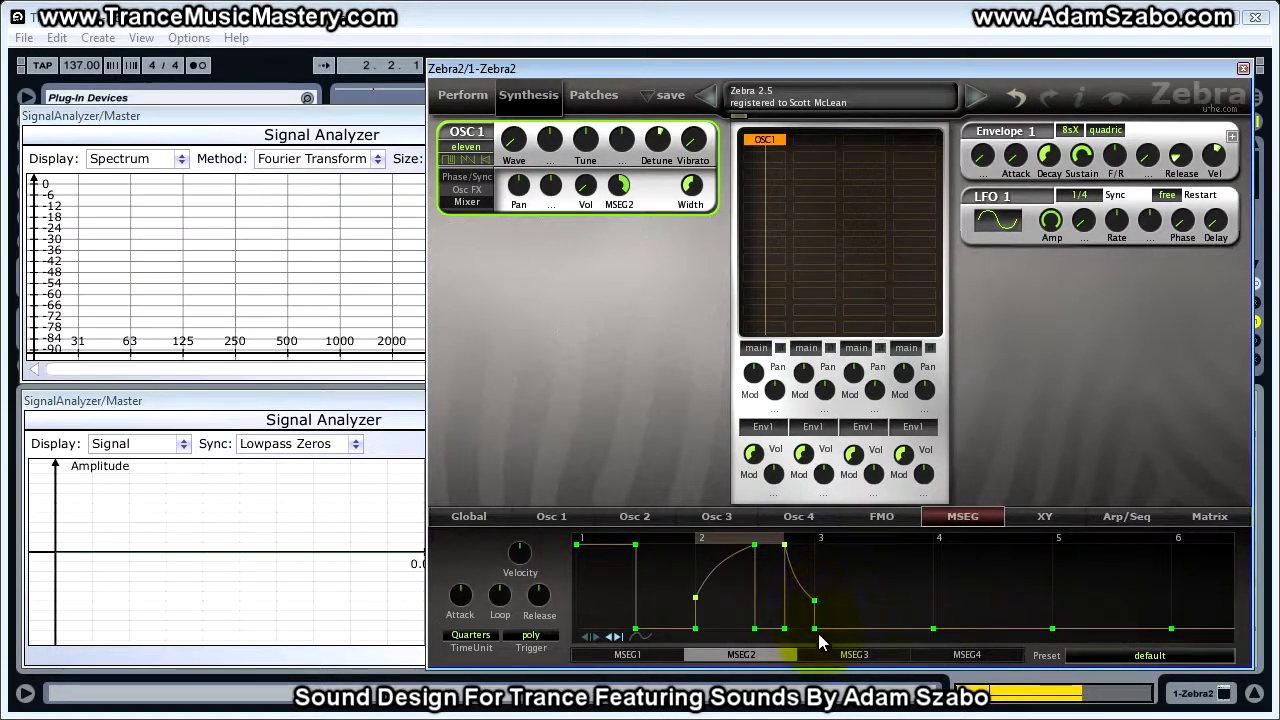
double_click(932, 627)
Load the Acid Seq - MSEG2 preset into MSEG2 and play back the gated sound.
click(1151, 655)
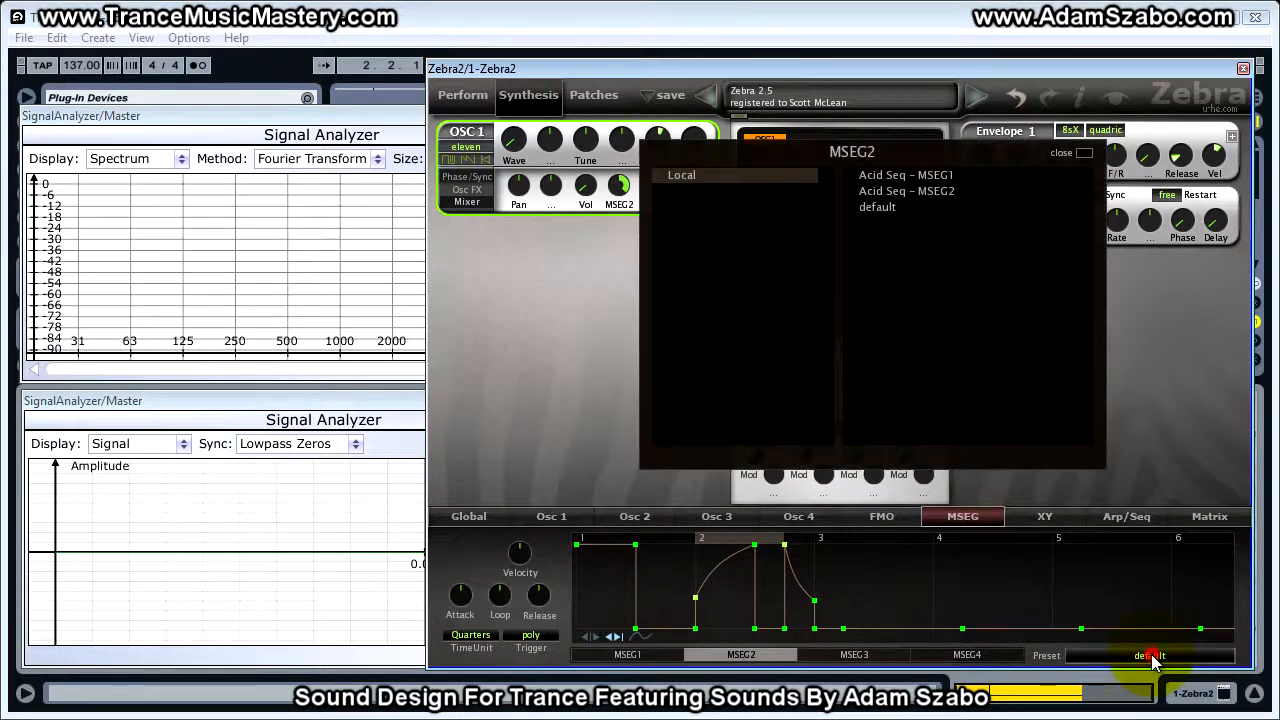
click(945, 193)
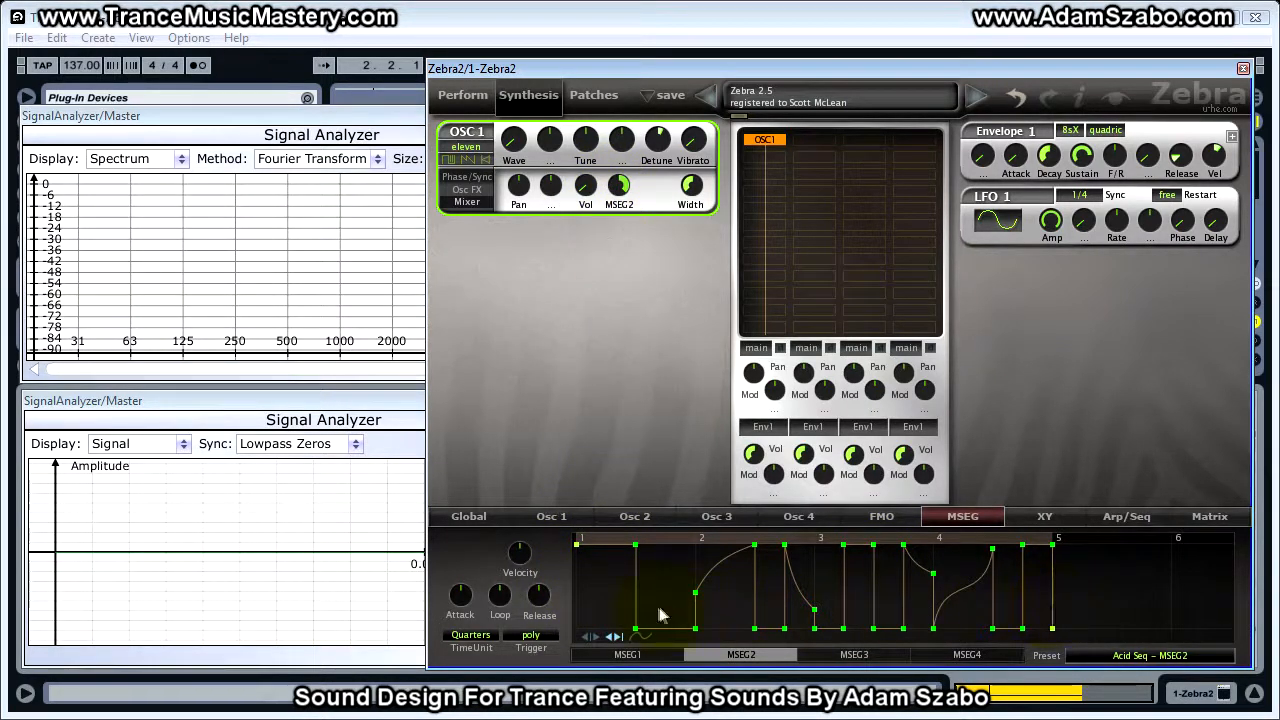
key(space)
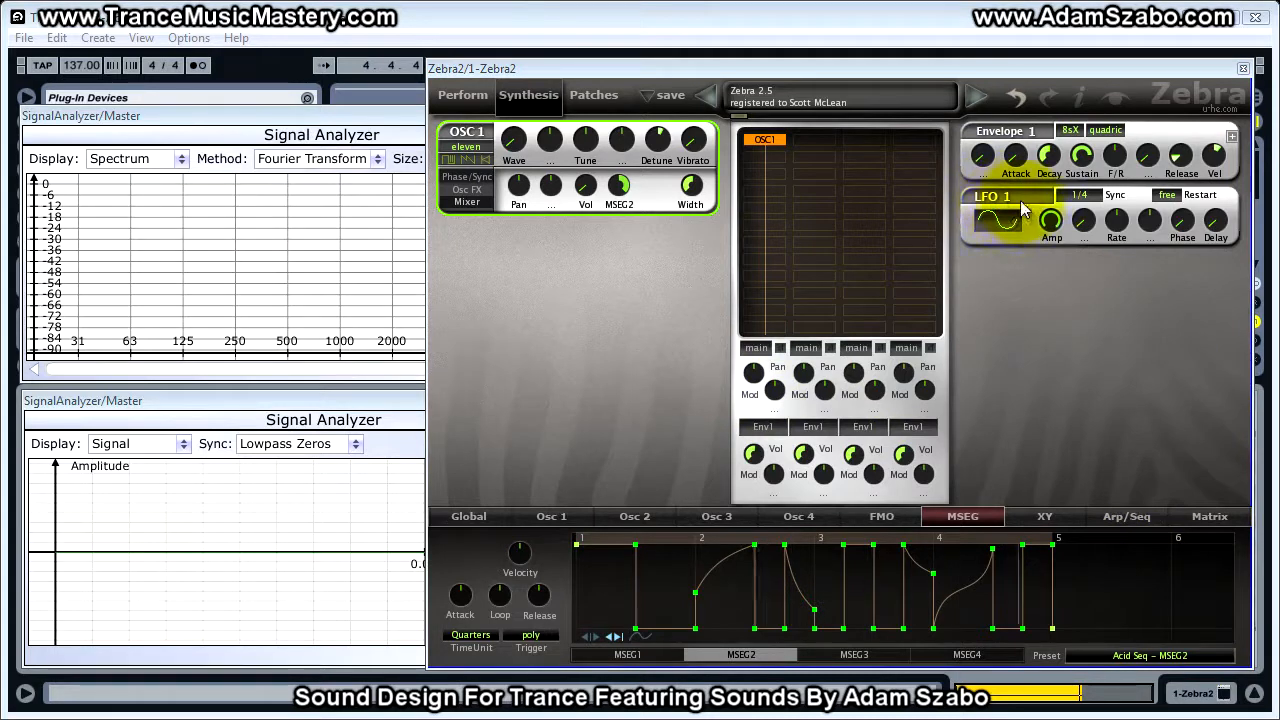
Set Envelope 1's decay to 0.00, its sustain to maximum and its release to minimum.
drag(1048, 155, 928, 218)
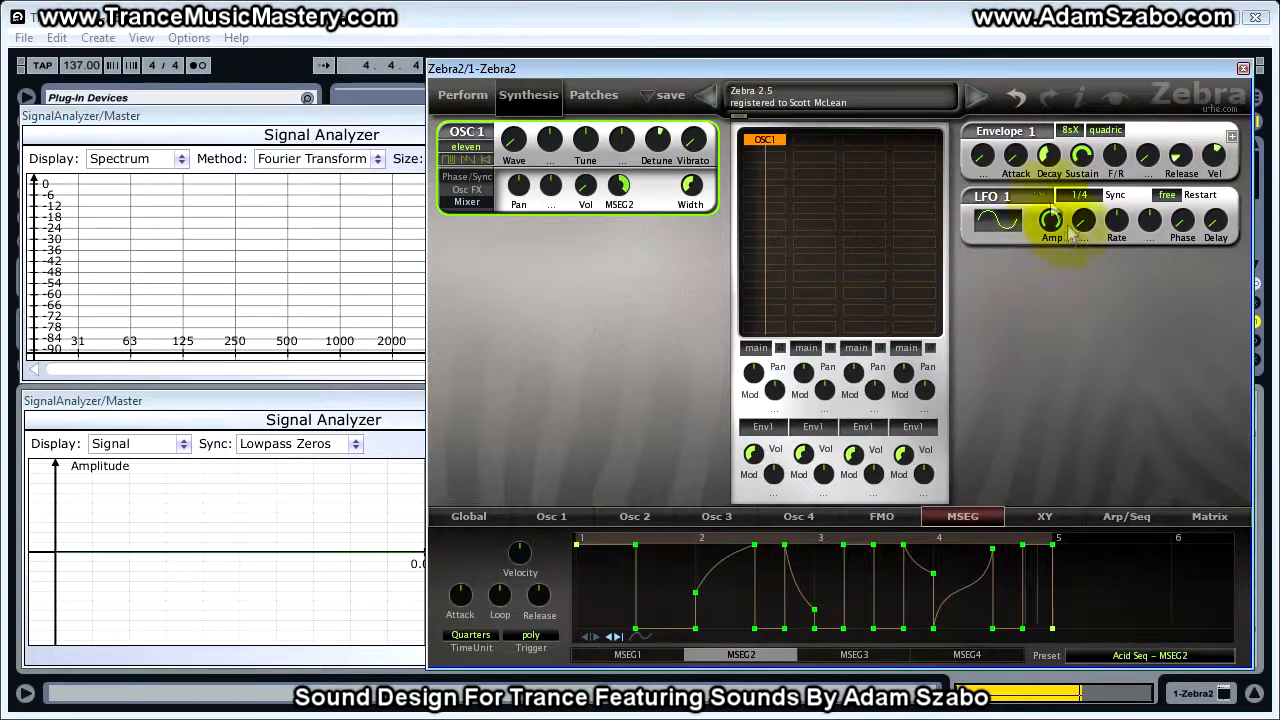
drag(1048, 157, 1044, 306)
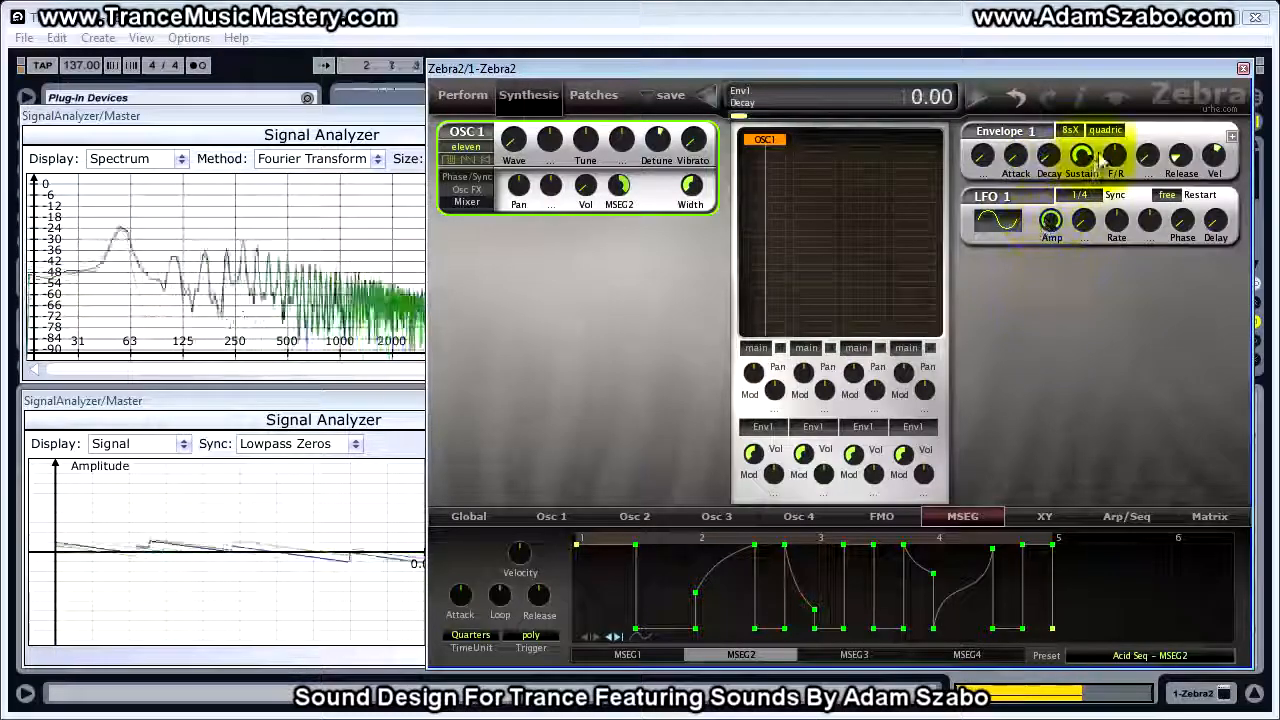
drag(1083, 157, 1087, 51)
drag(1172, 152, 1154, 349)
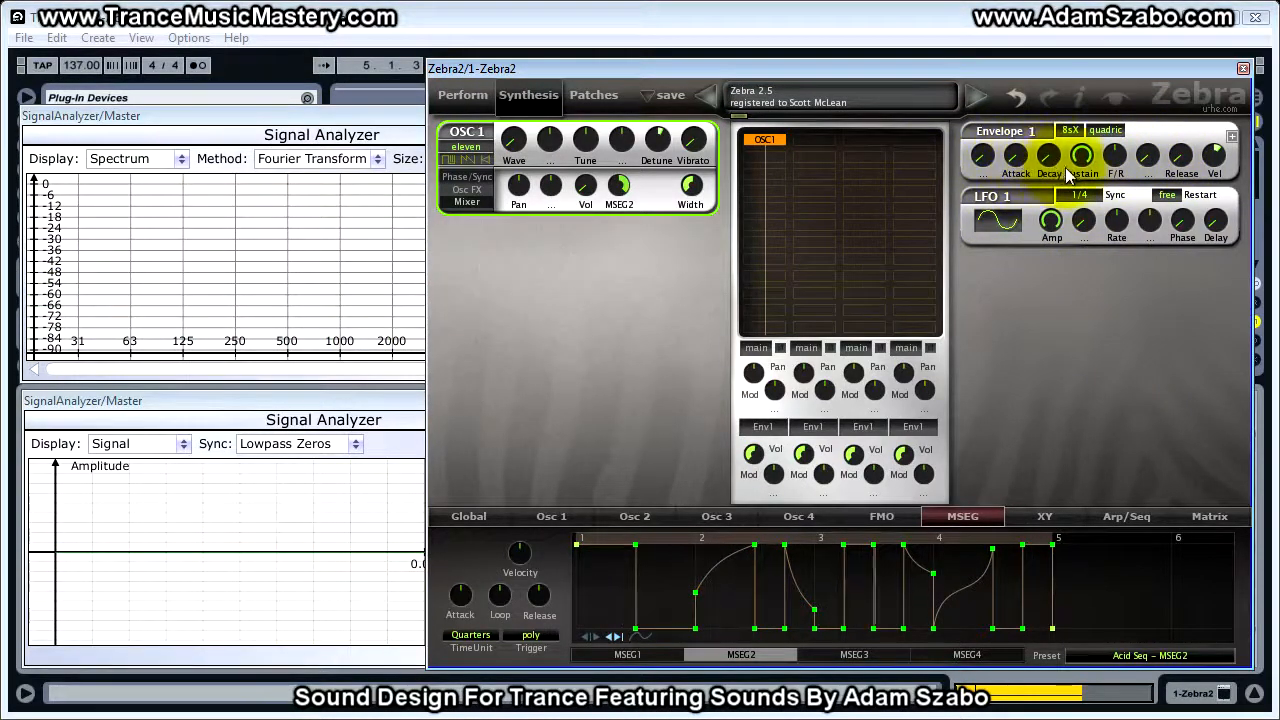
click(1127, 361)
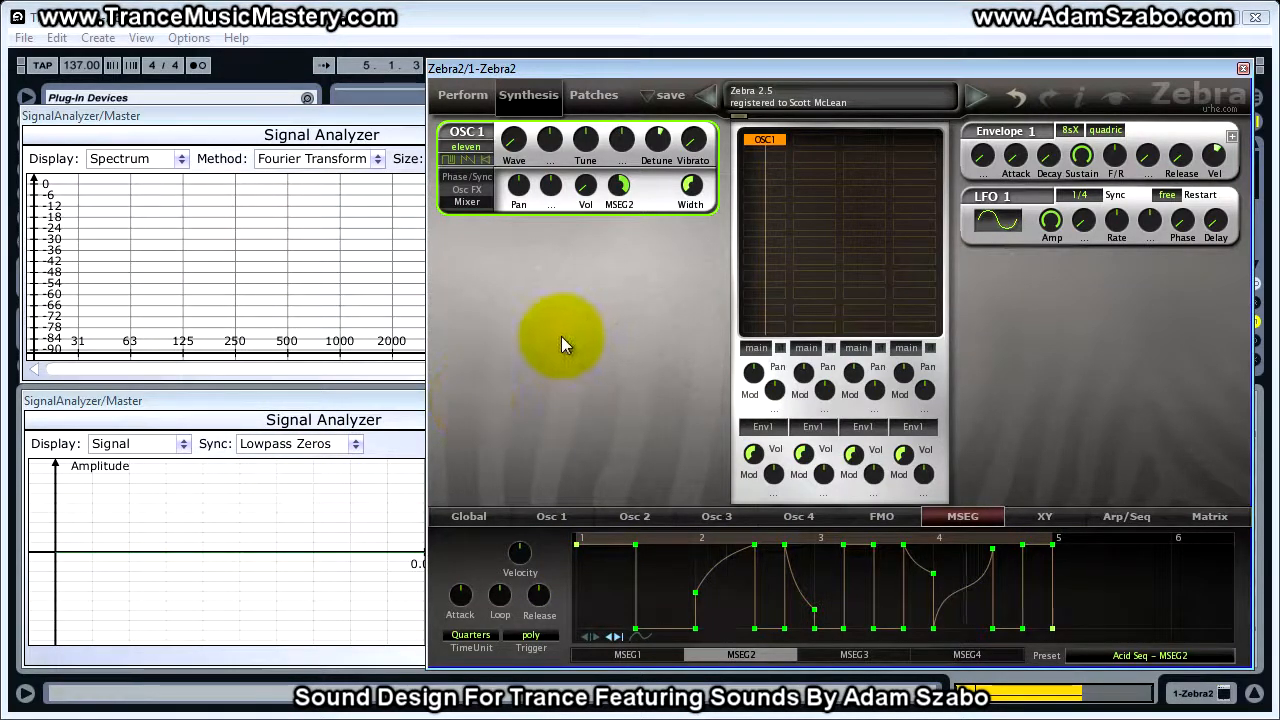
Add VCF1 directly below OSC1 in the first routing lane and set its filter type to BP RezBand.
click(760, 157)
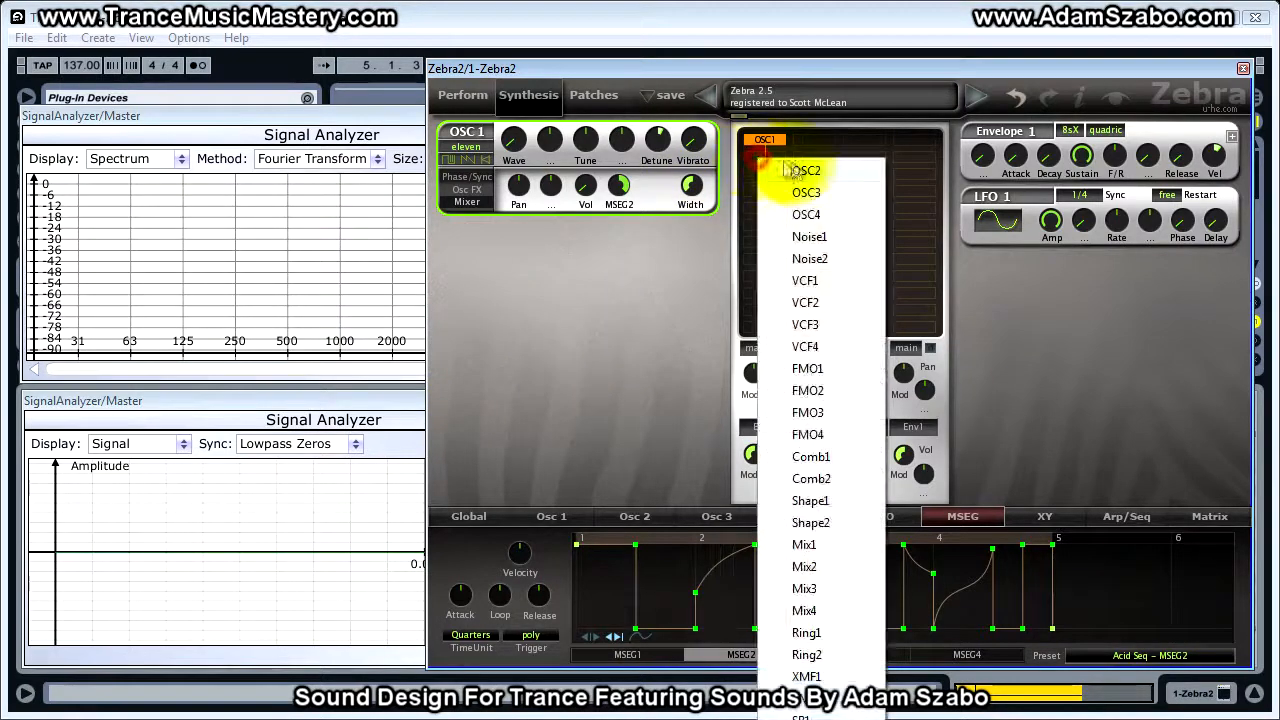
click(798, 286)
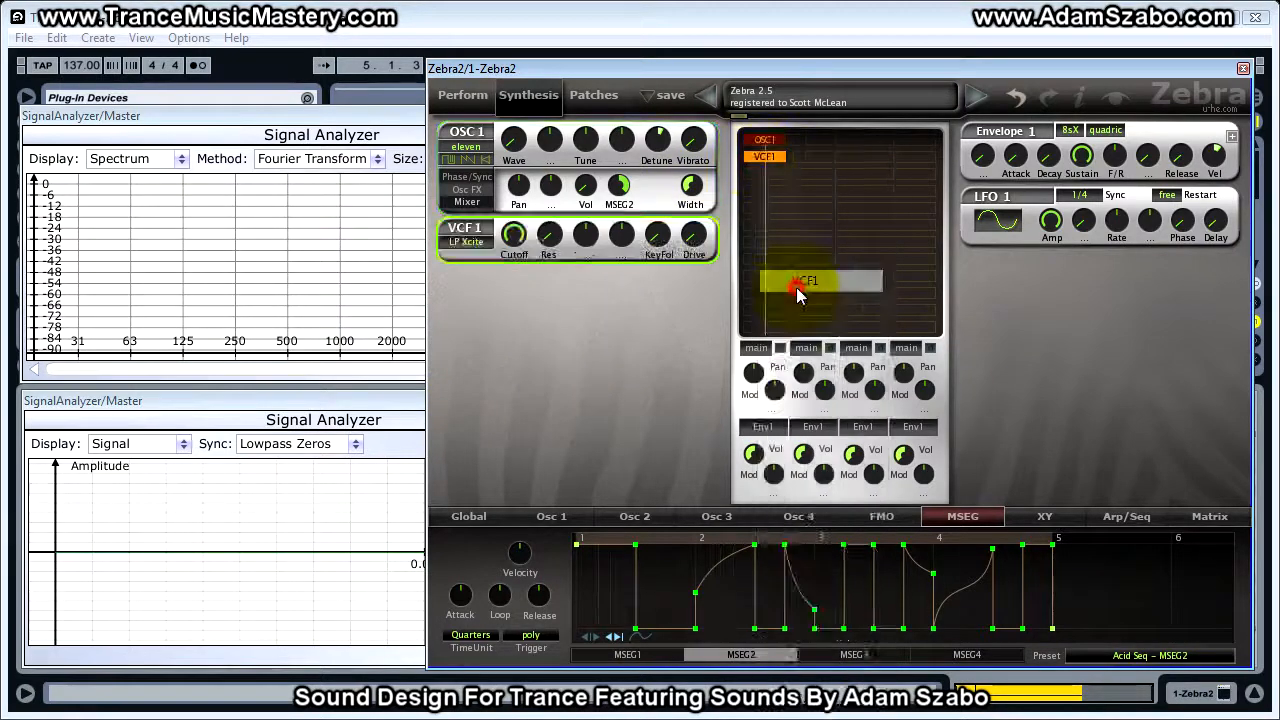
click(469, 245)
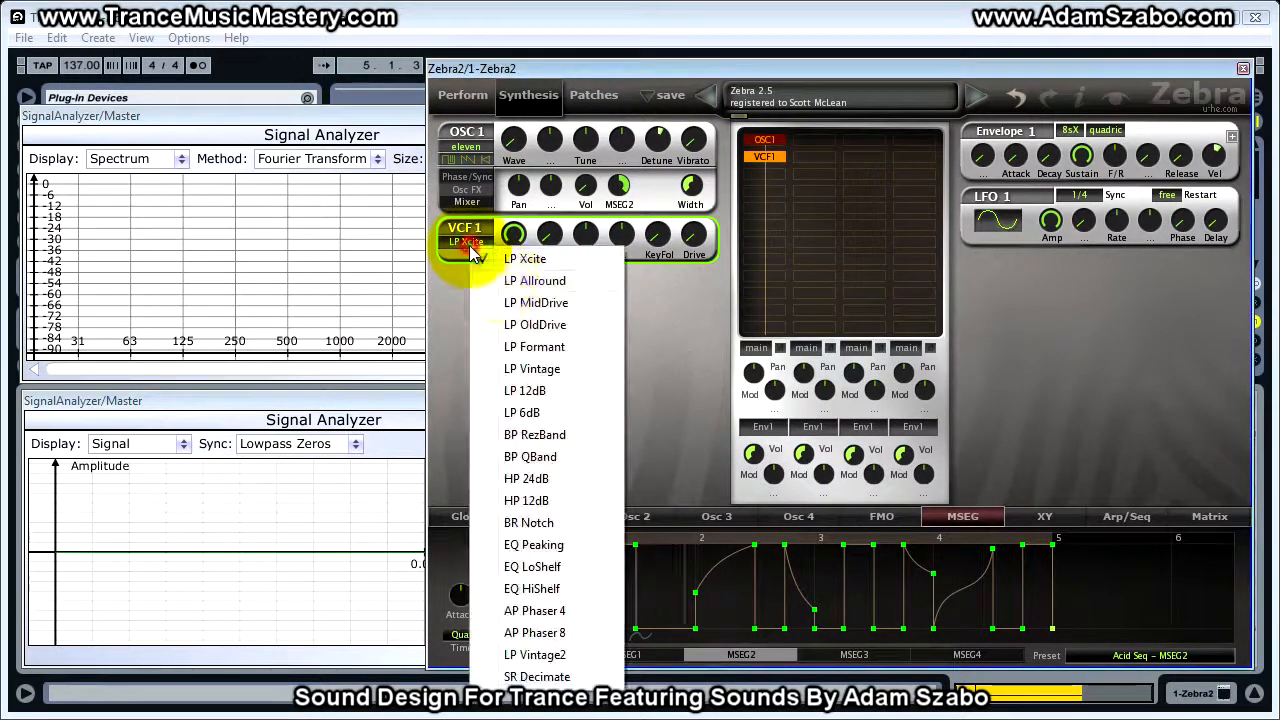
click(563, 436)
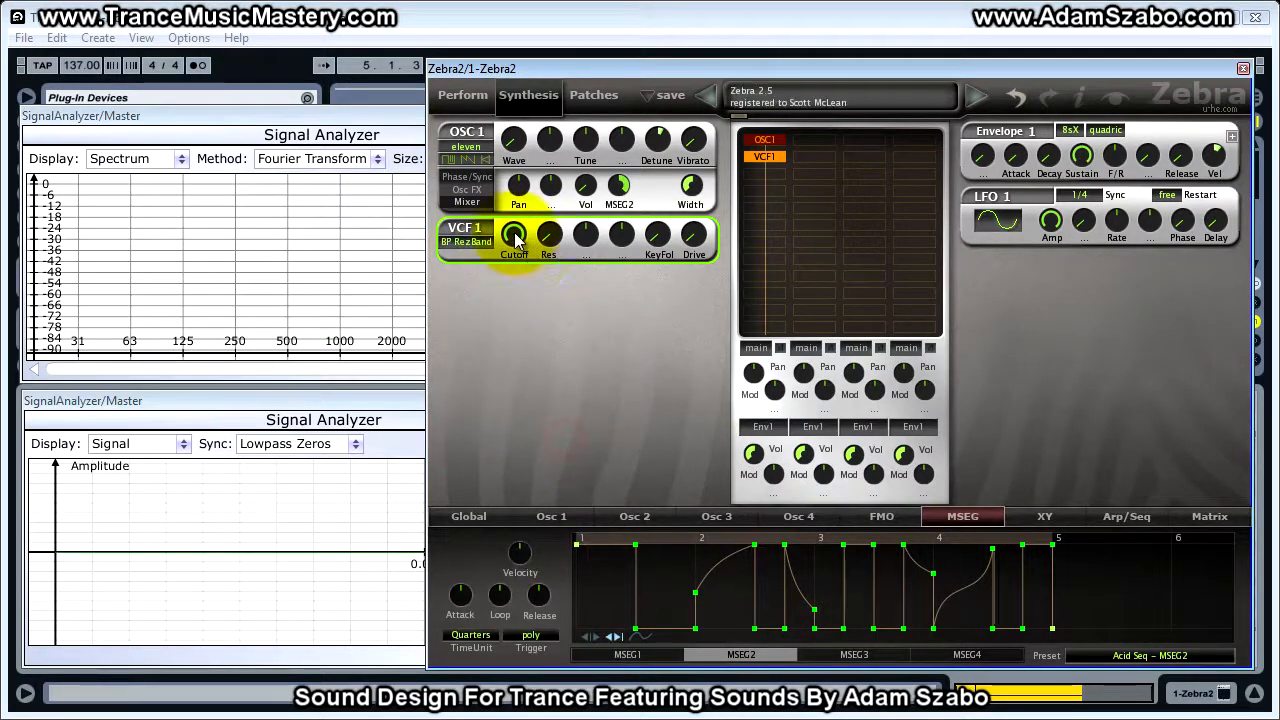
Lower VCF 1's cutoff from fully open to roughly the middle of its range.
click(520, 295)
click(537, 321)
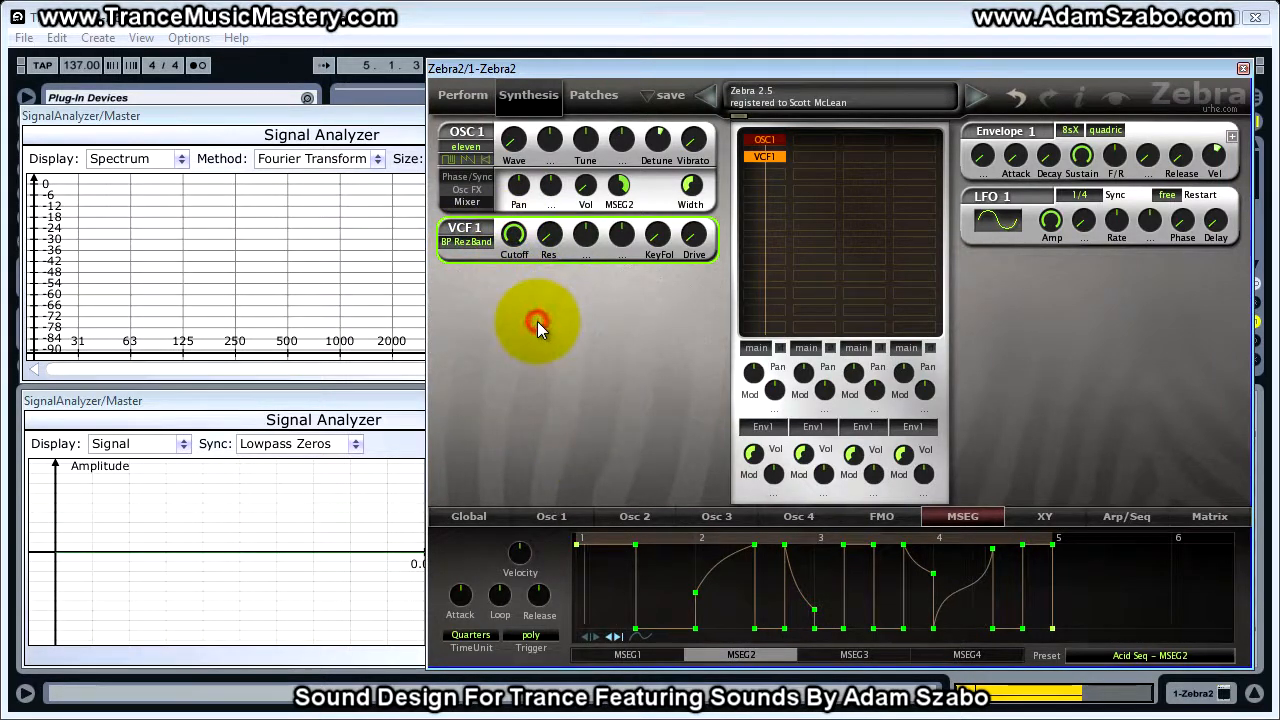
click(516, 240)
drag(517, 243, 508, 273)
drag(505, 276, 511, 319)
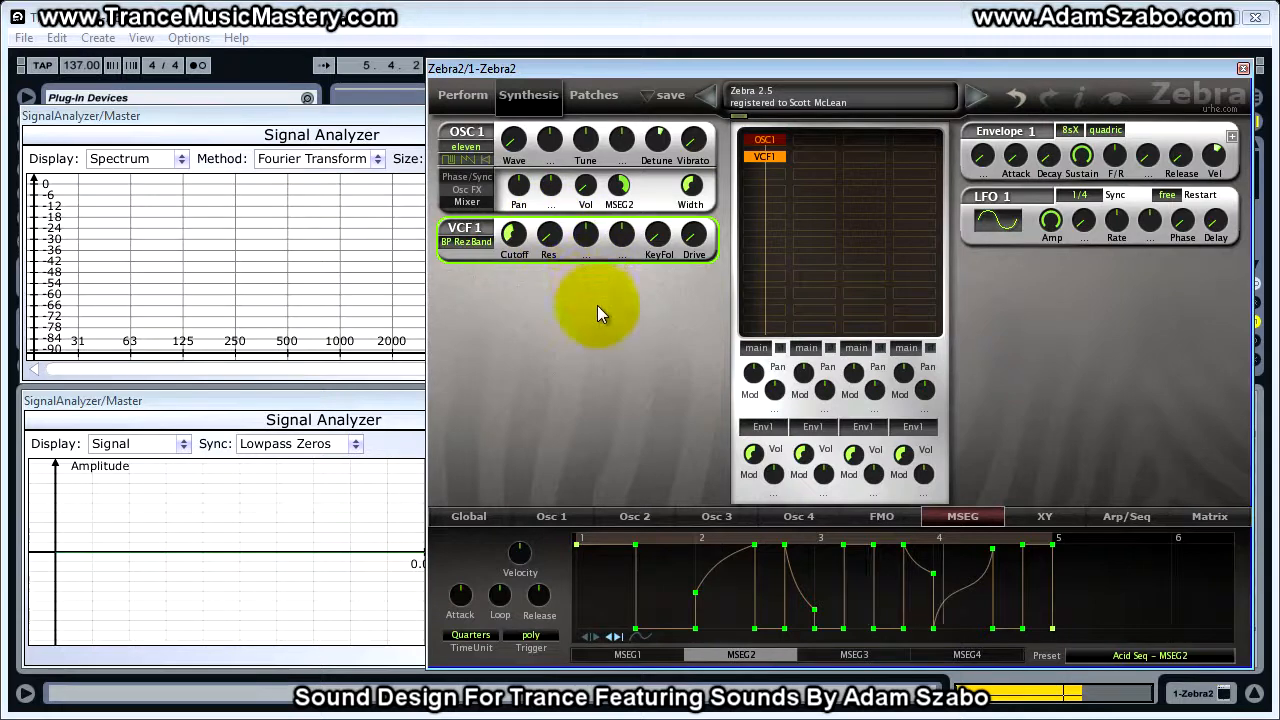
Modulate VCF 1's cutoff with MSEG1 at a small positive depth and load the Acid Seq - MSEG1 preset.
click(588, 242)
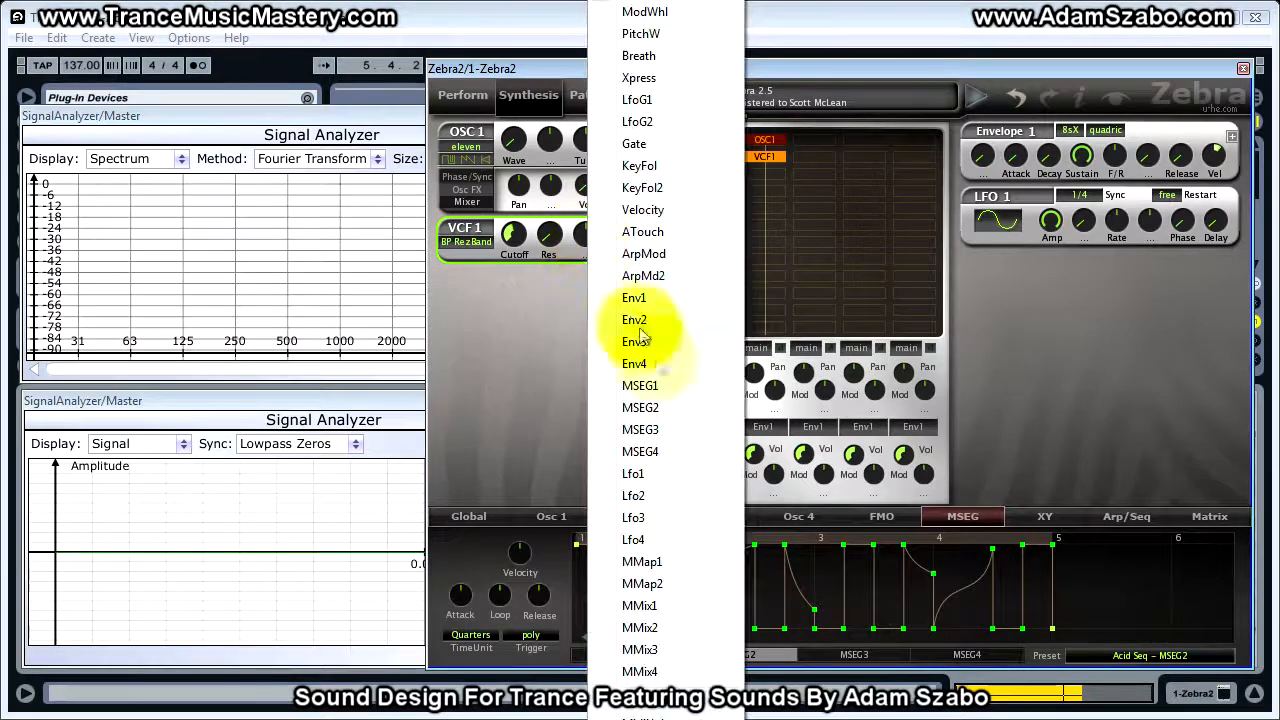
click(656, 387)
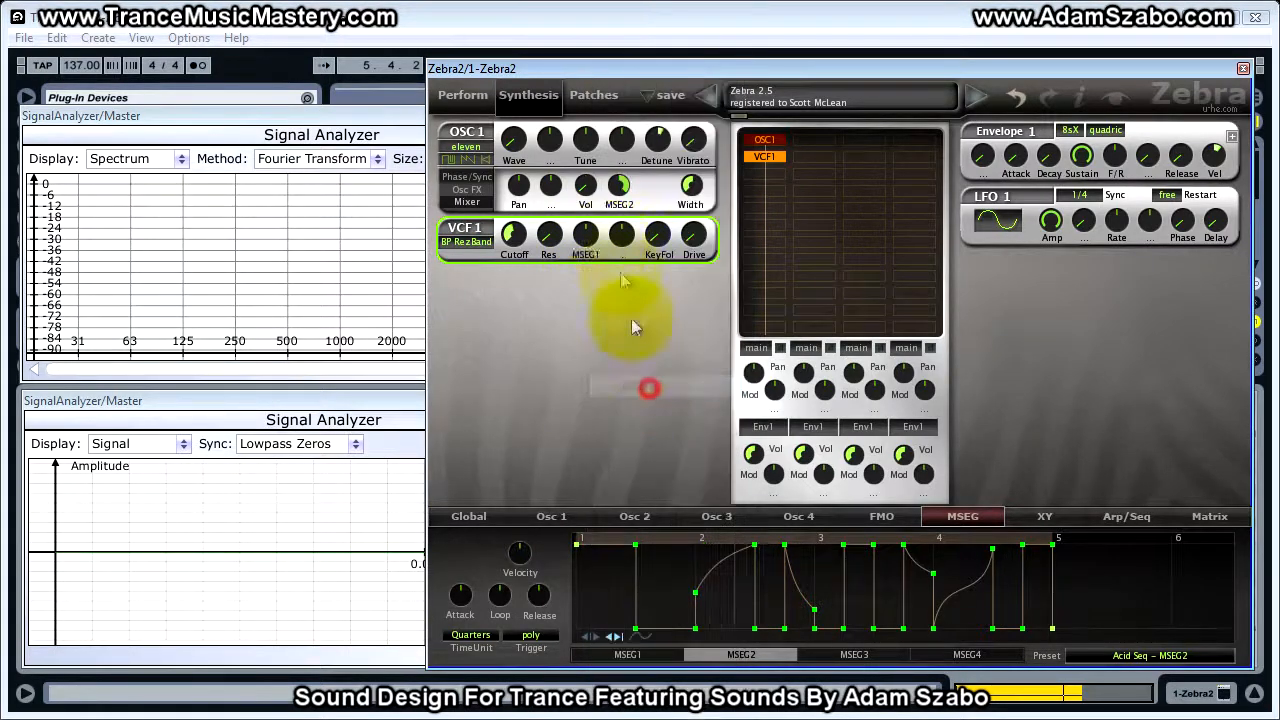
drag(594, 252, 584, 216)
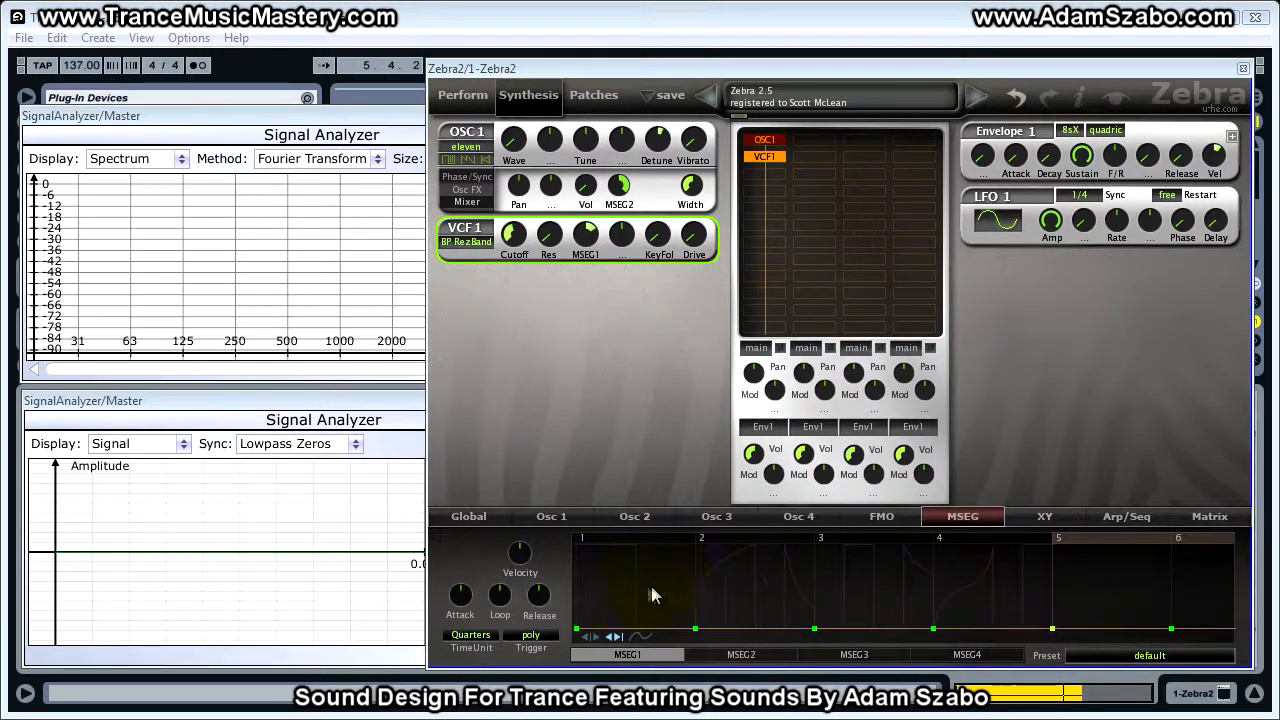
click(1136, 656)
click(905, 168)
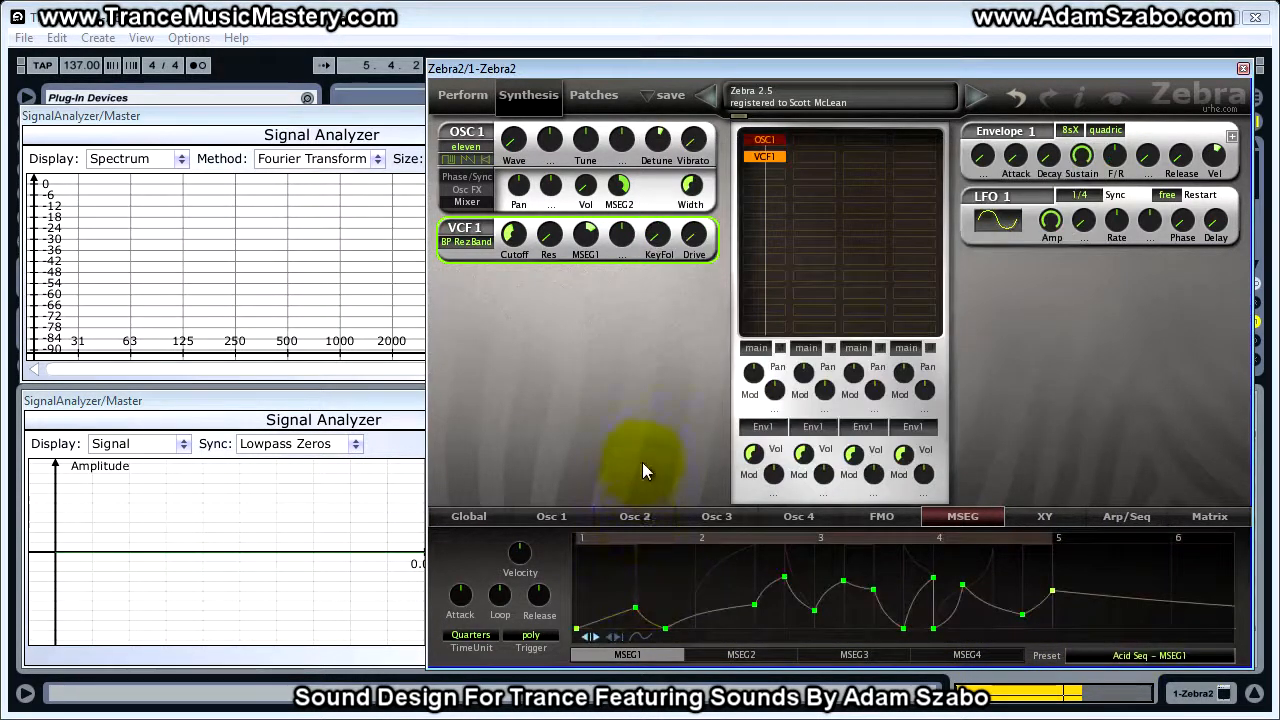
Compare VCF 1 with its MSEG1 depth at zero and raised during playback, leaving it at a small positive amount.
click(590, 252)
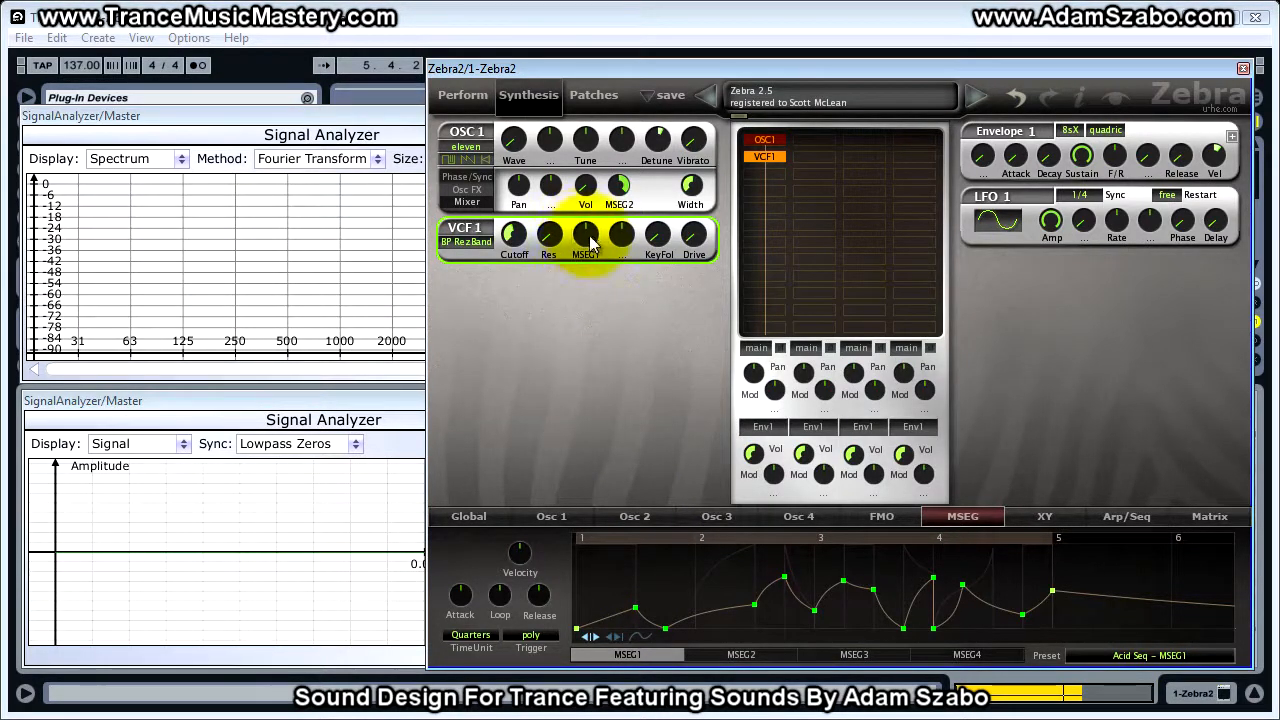
click(588, 240)
drag(587, 255, 584, 204)
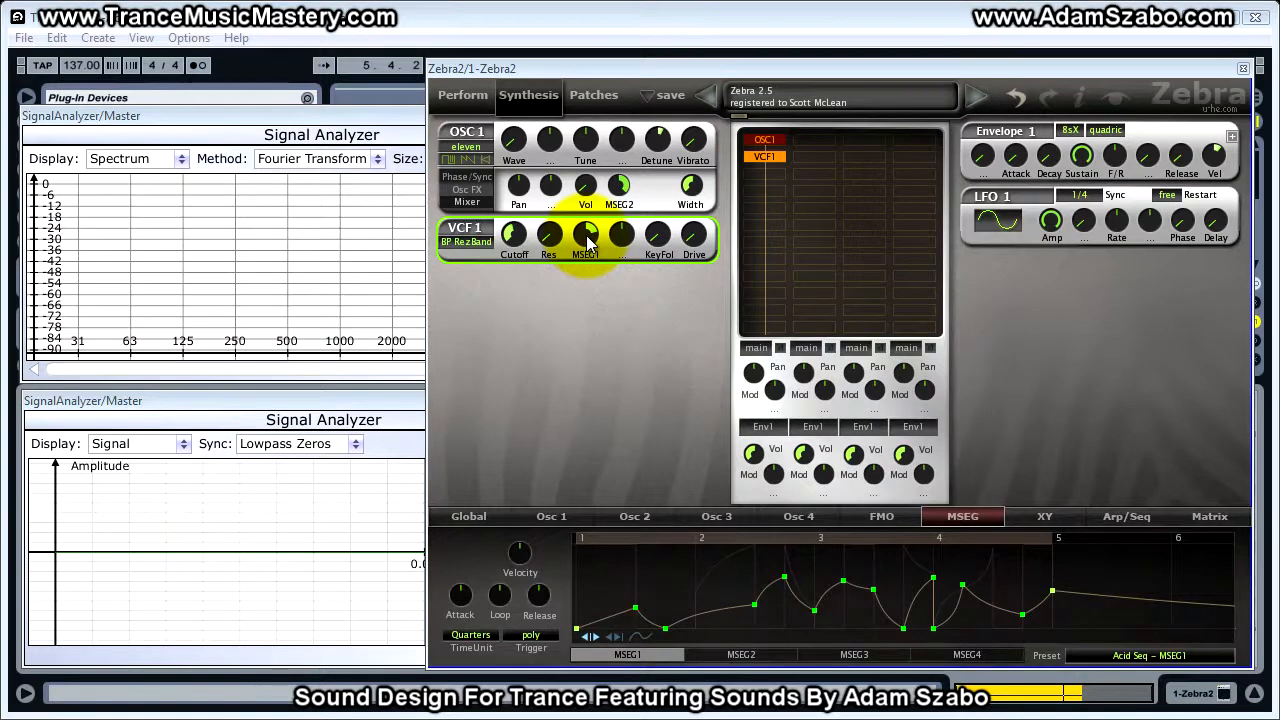
double_click(588, 240)
key(space)
drag(588, 243, 587, 200)
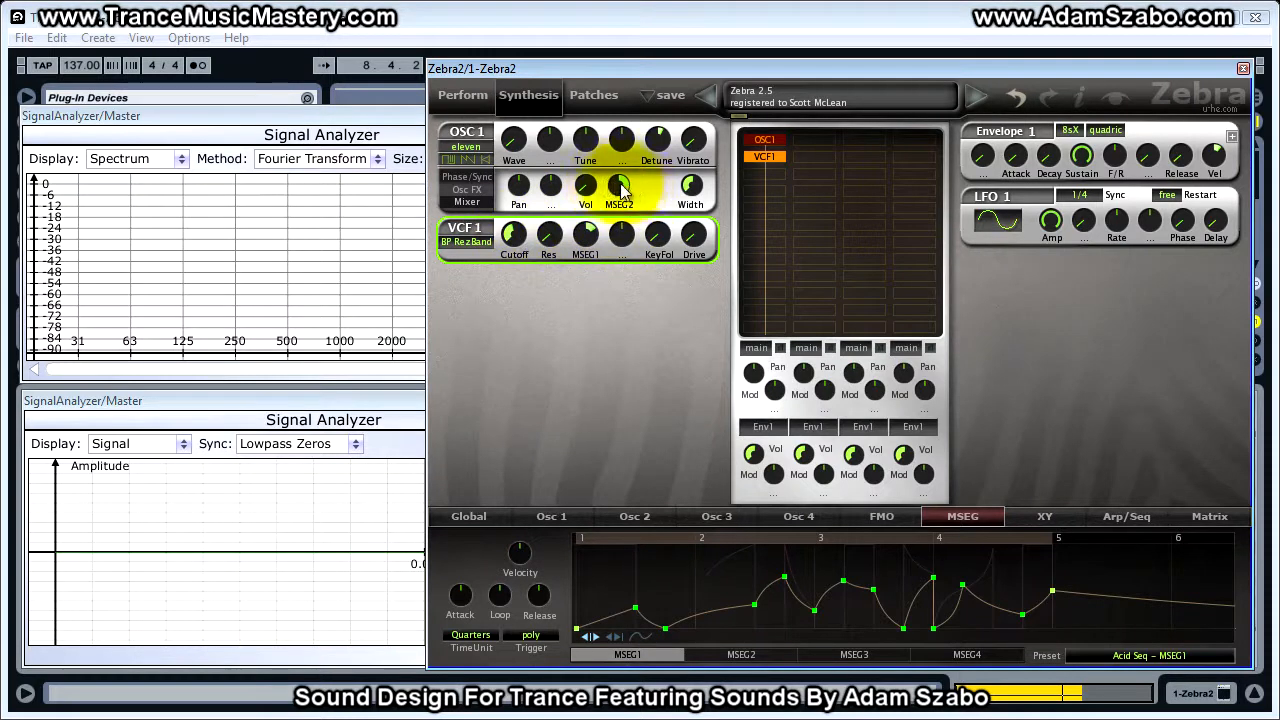
Set OSC 1's MSEG2 volume modulation depth to zero and reset its volume to the default level.
drag(620, 190, 582, 150)
double_click(584, 192)
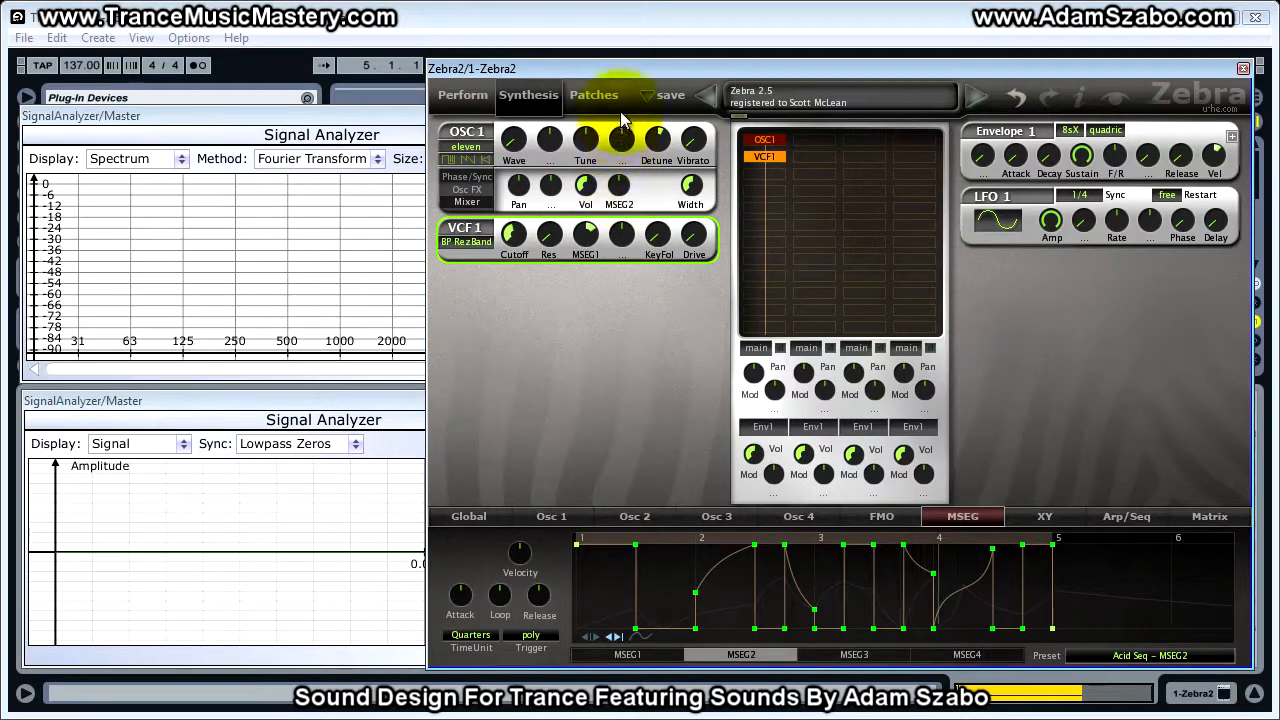
Check the MSEG1 and MSEG2 curves, then raise OSC 1's MSEG2 volume modulation depth during playback.
click(652, 652)
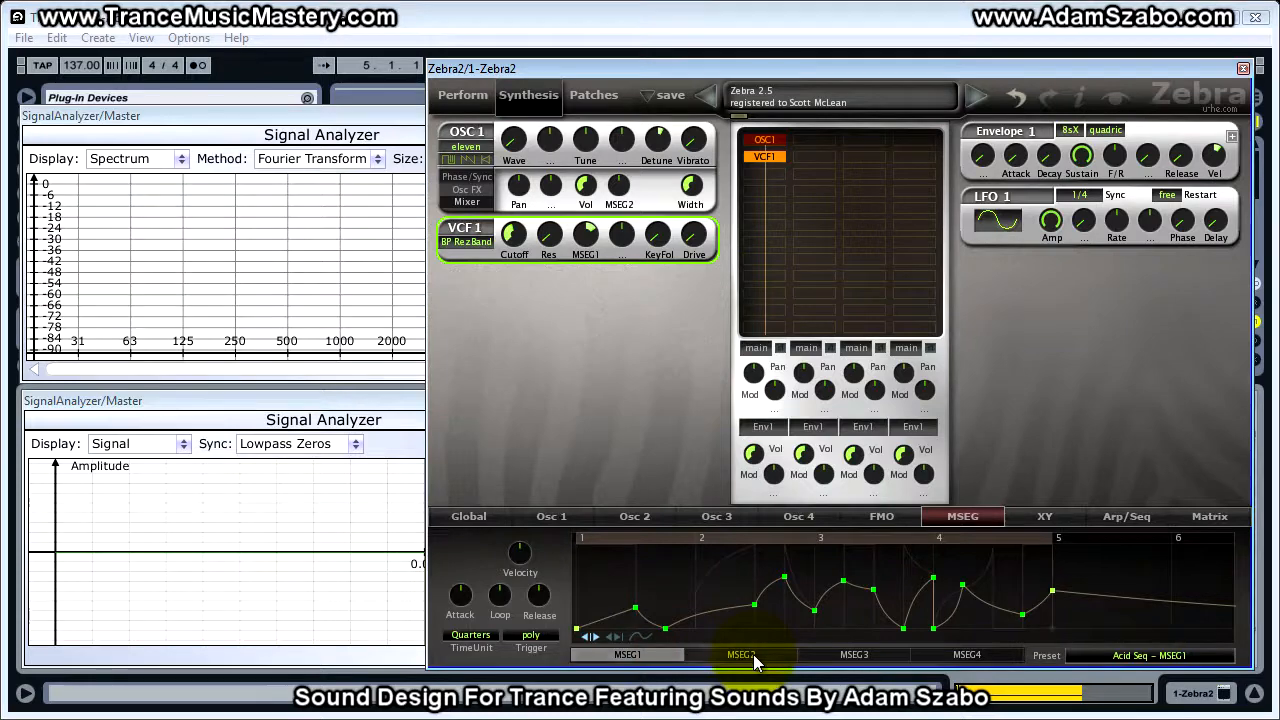
click(745, 654)
key(space)
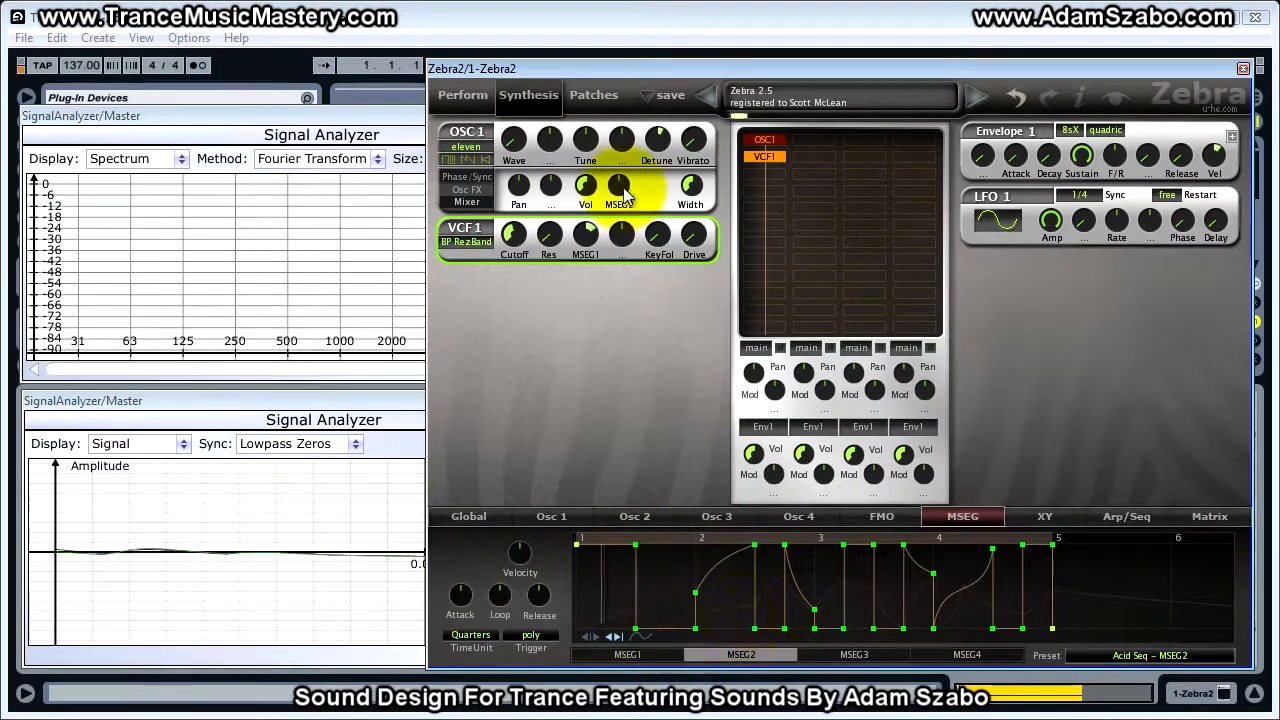
drag(620, 190, 600, 86)
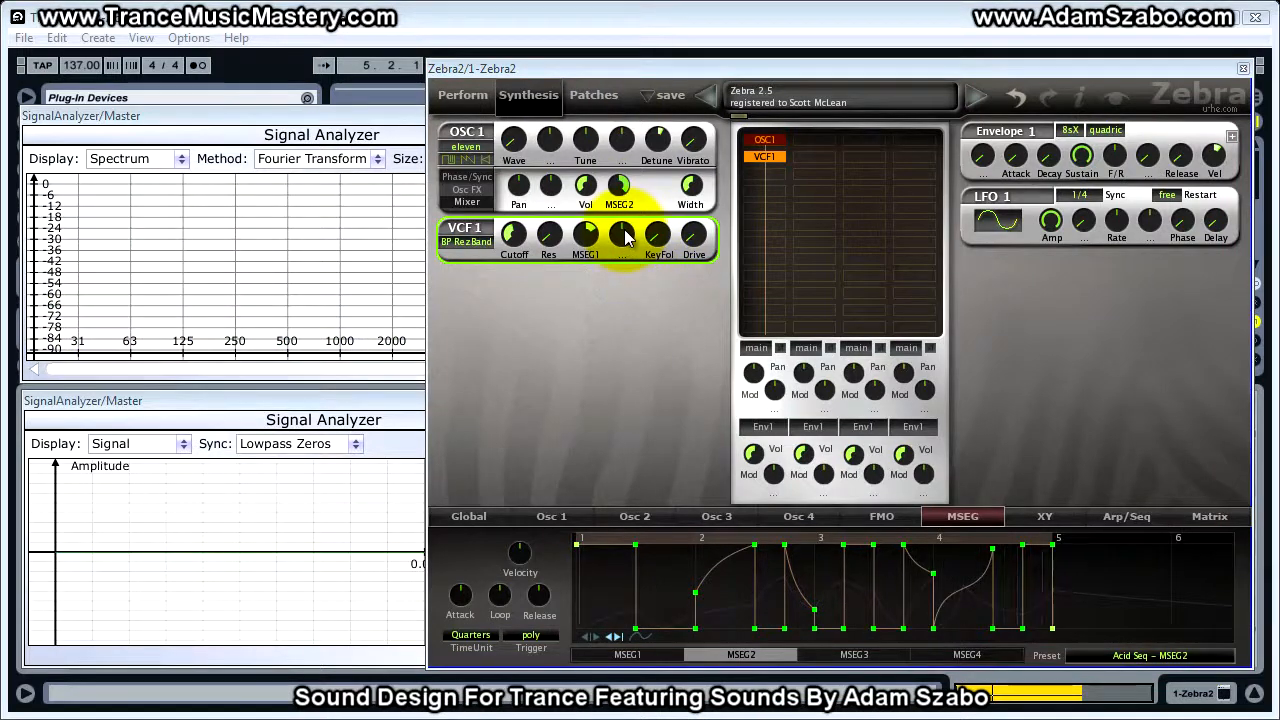
Assign LfoG1 as VCF 1's second cutoff modulation source and give it a small positive depth.
click(623, 243)
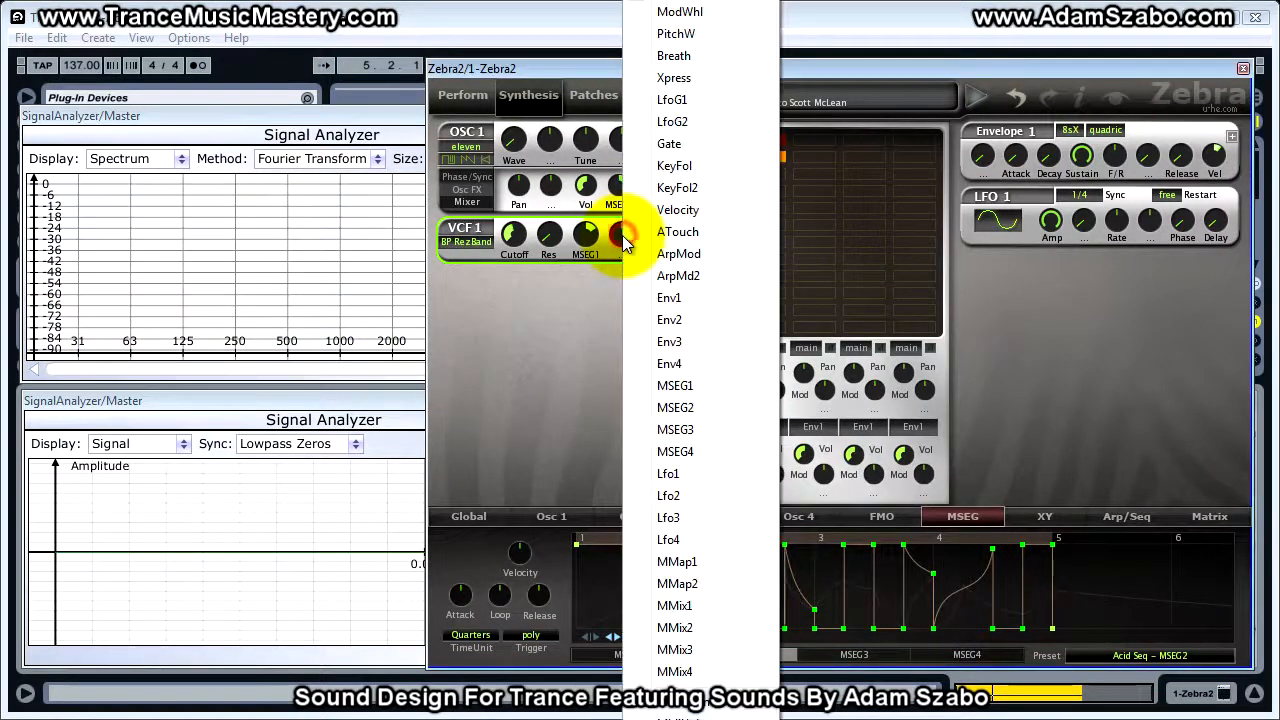
click(680, 474)
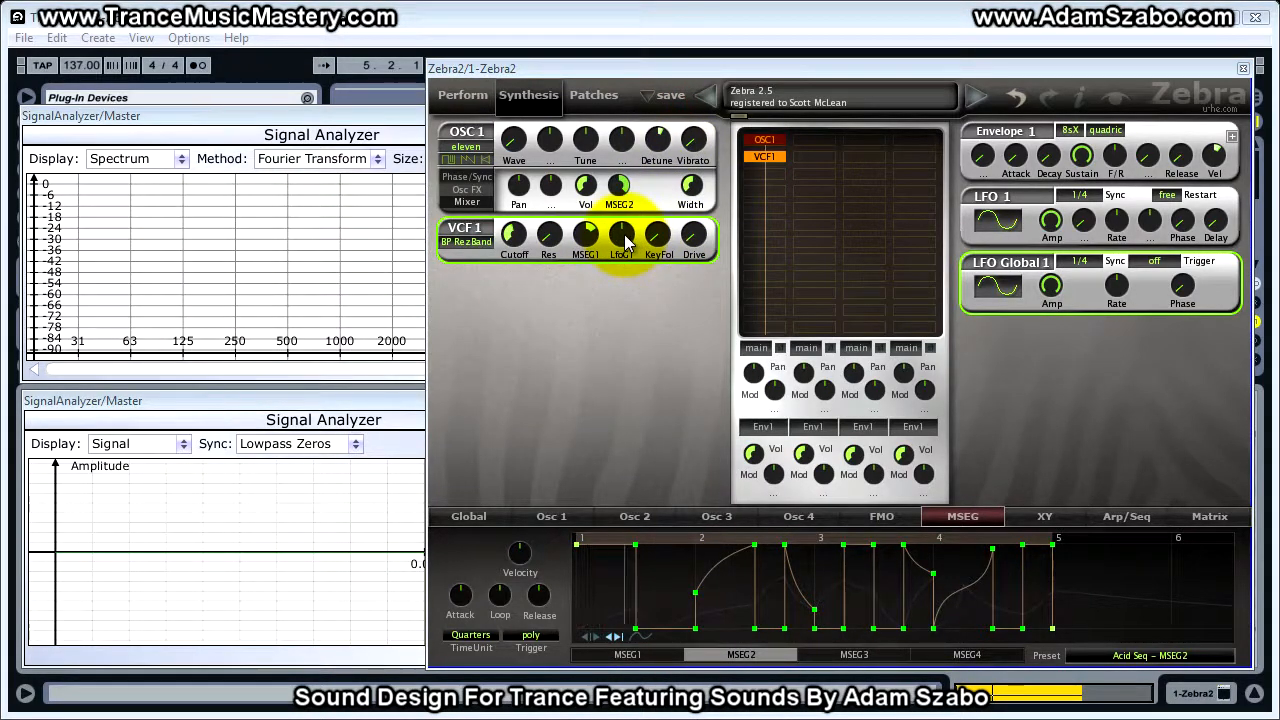
drag(623, 243, 625, 212)
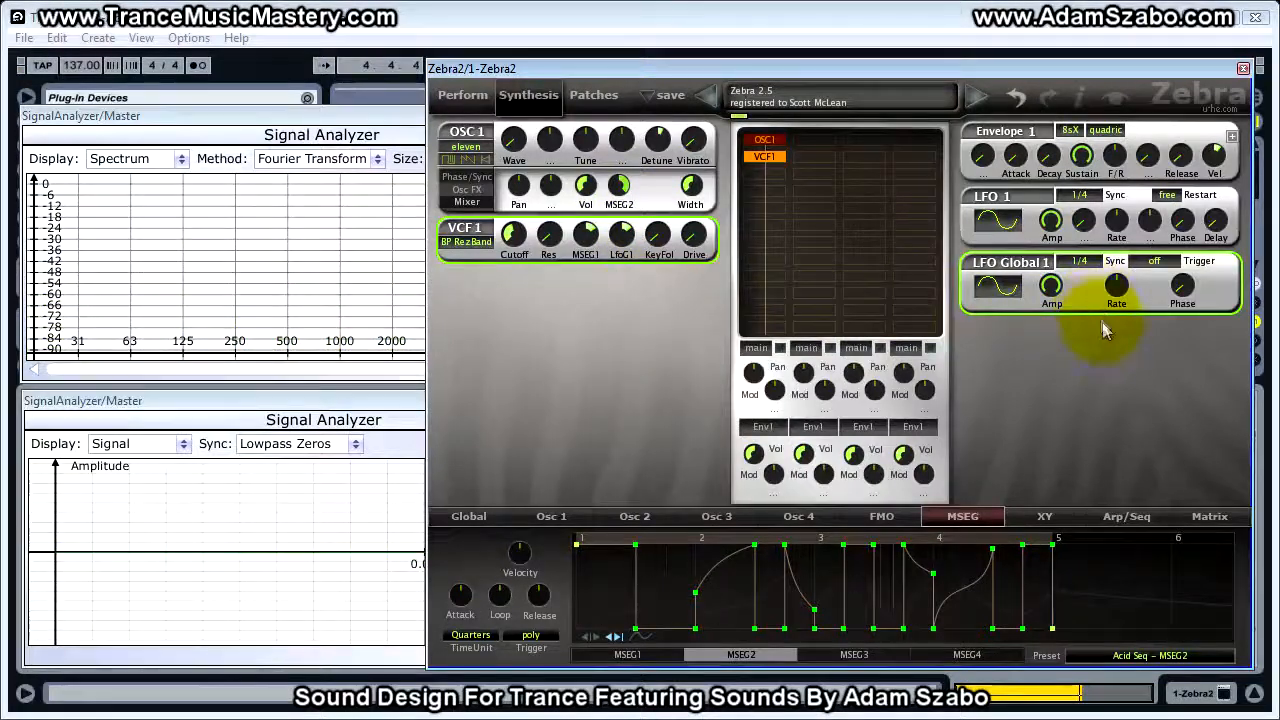
Set LFO Global 1 to a 4/1 sync rate, an amplitude of 82 and a triangle waveform.
click(1086, 266)
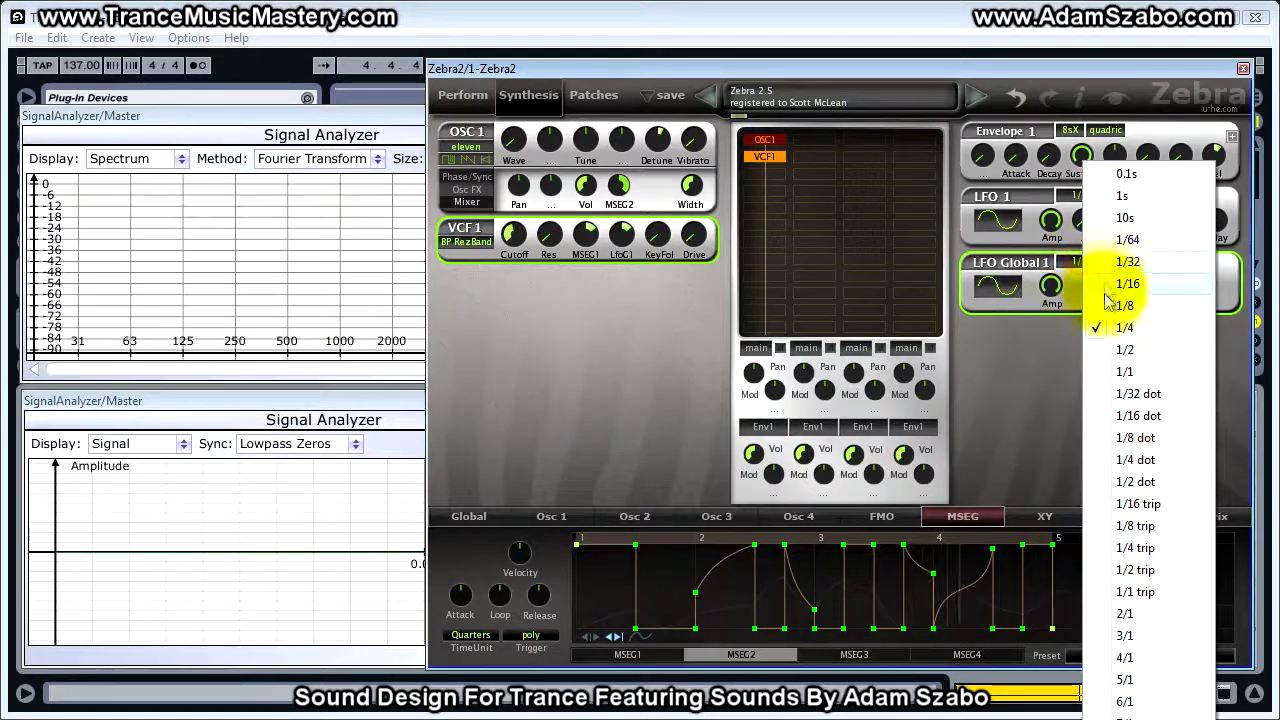
click(1130, 658)
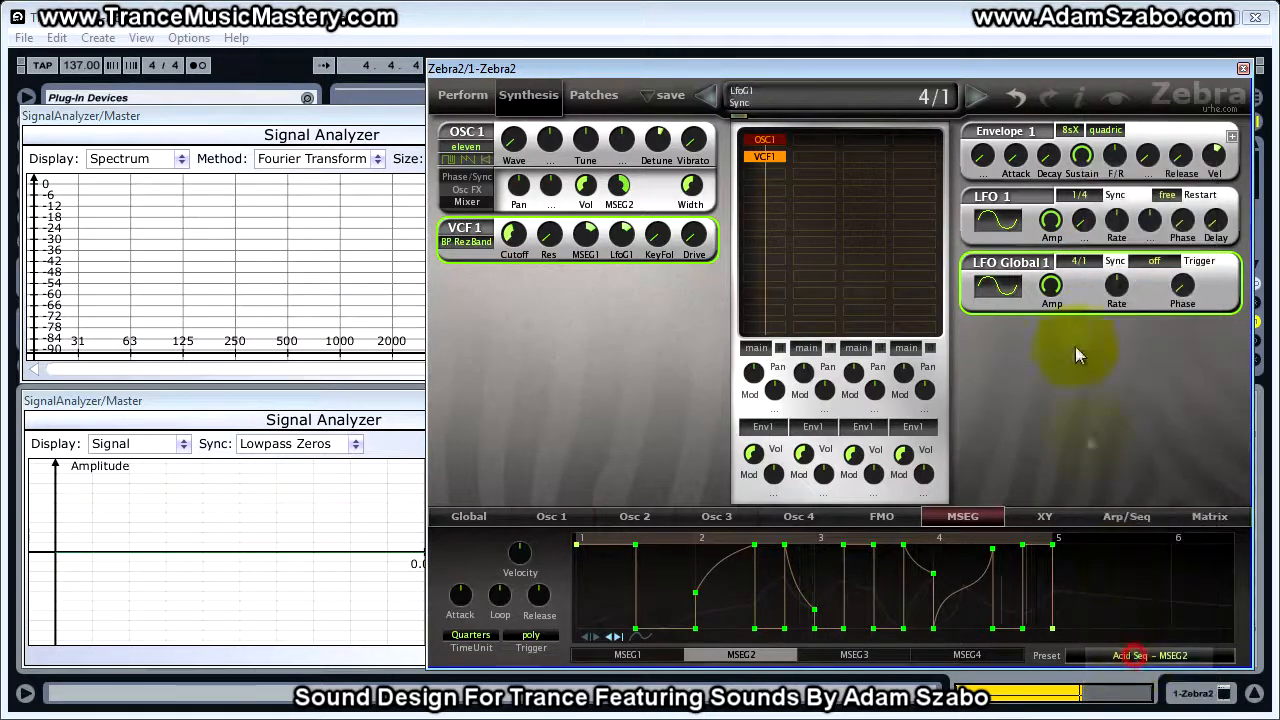
click(1053, 289)
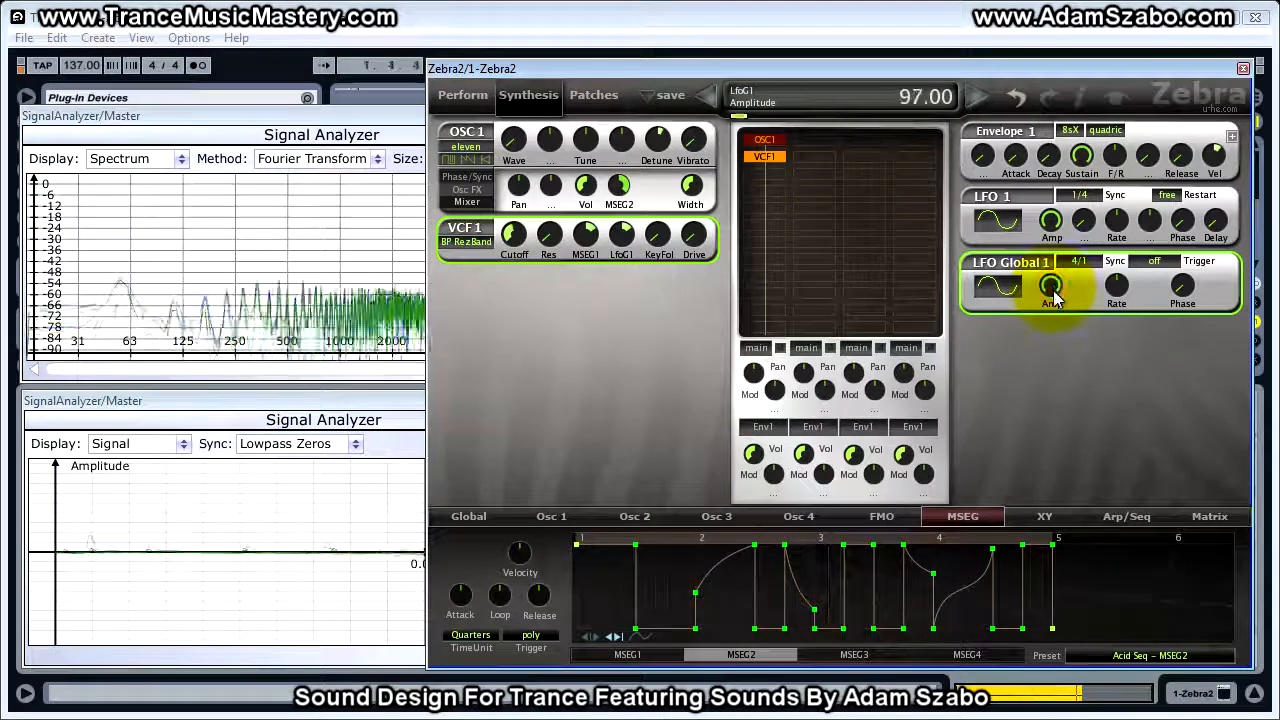
drag(1055, 302, 1053, 320)
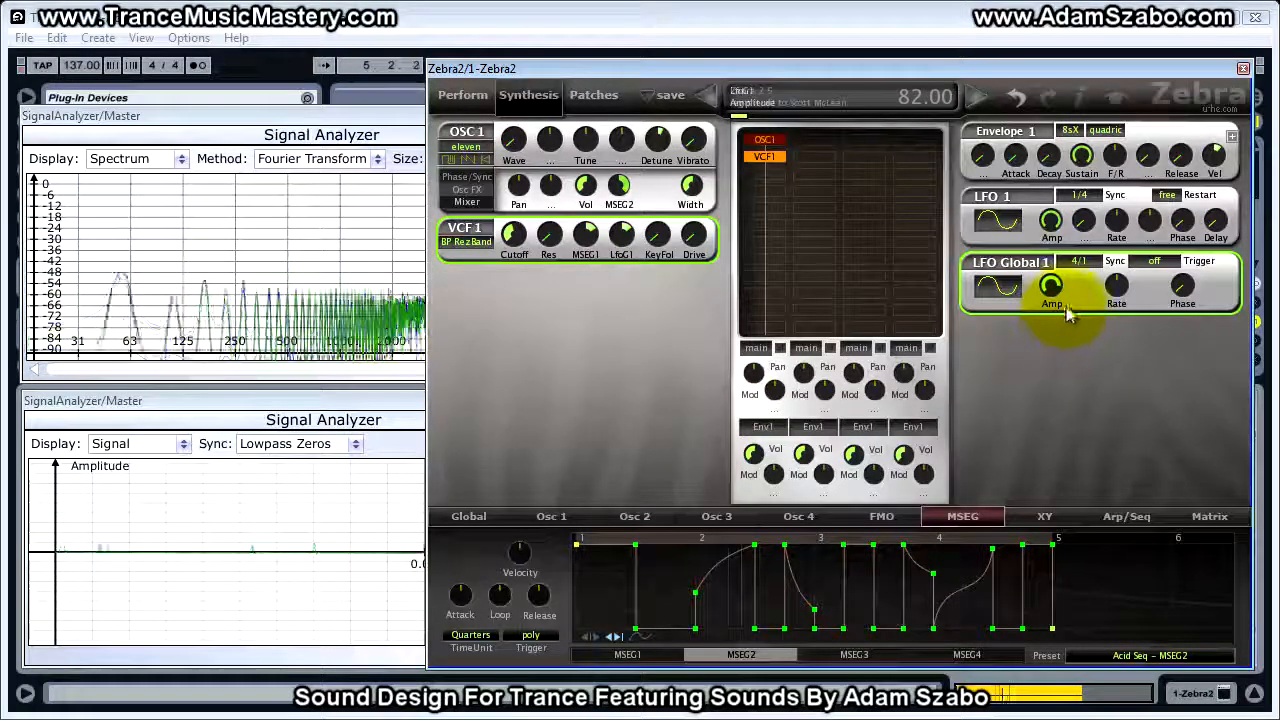
click(995, 287)
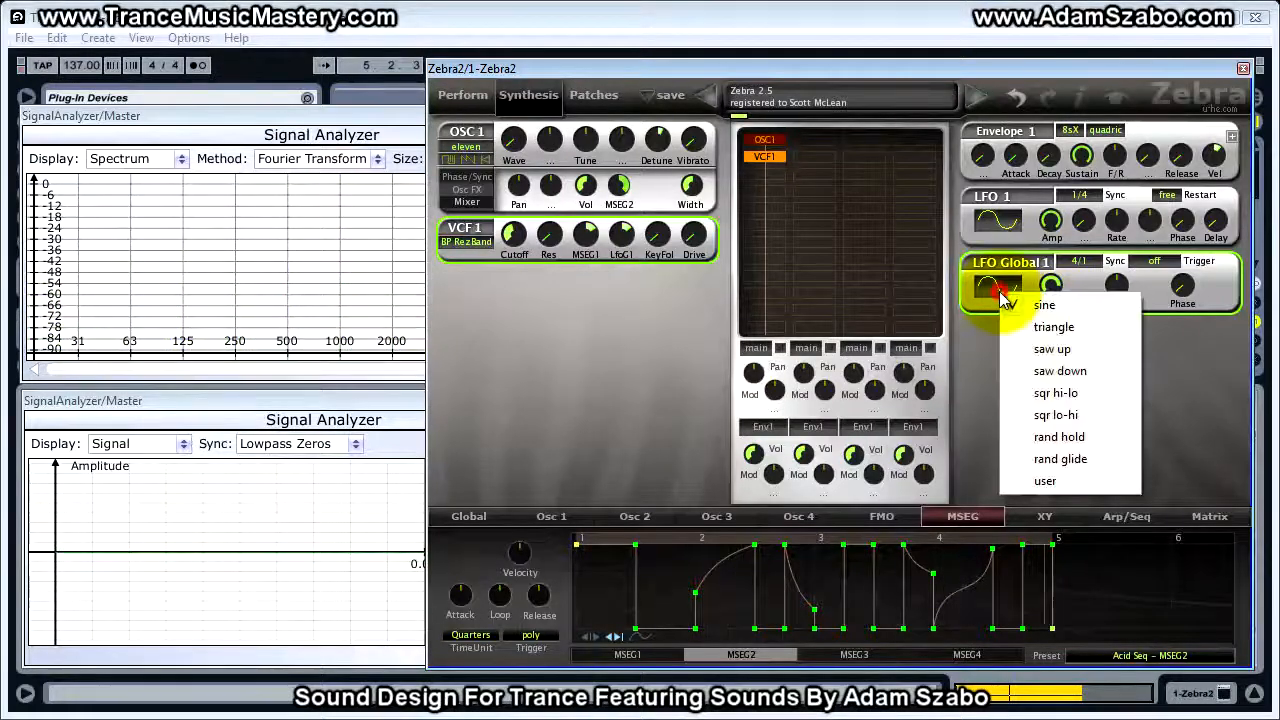
click(1032, 328)
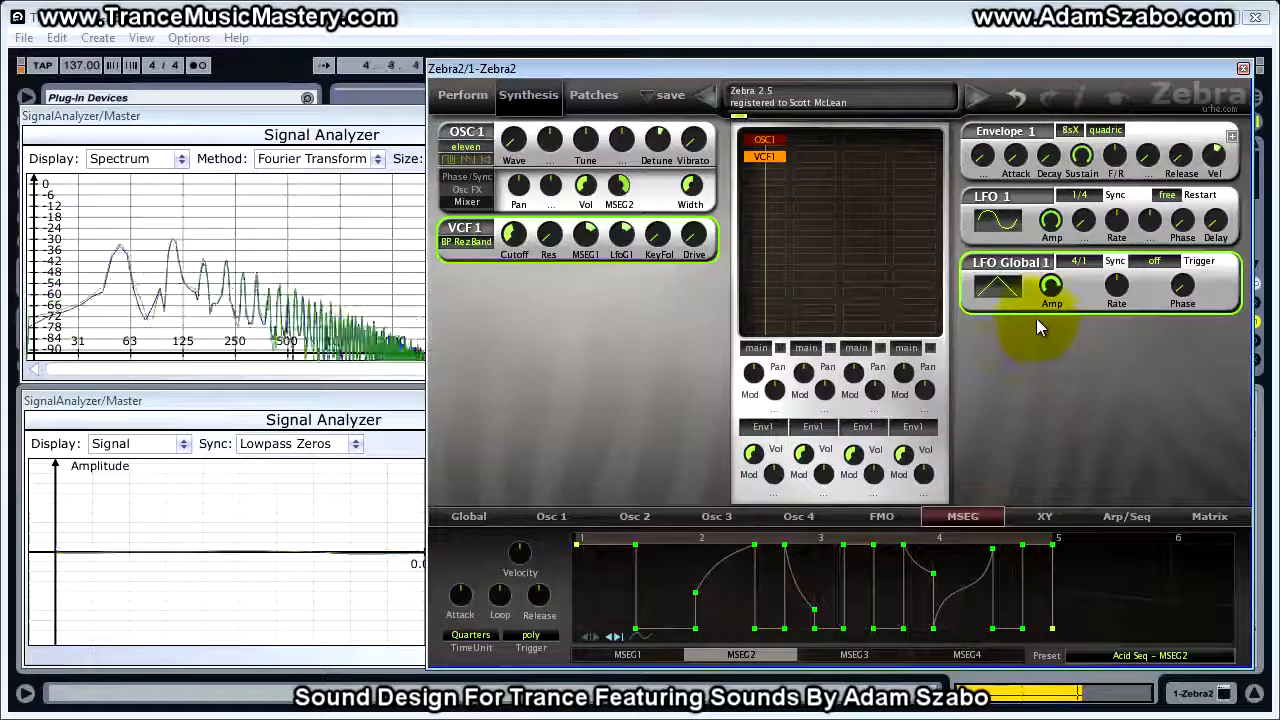
Add a Shape1 module directly below VCF1 in the routing grid and set Shaper 1's type to Wedge.
click(704, 314)
click(765, 178)
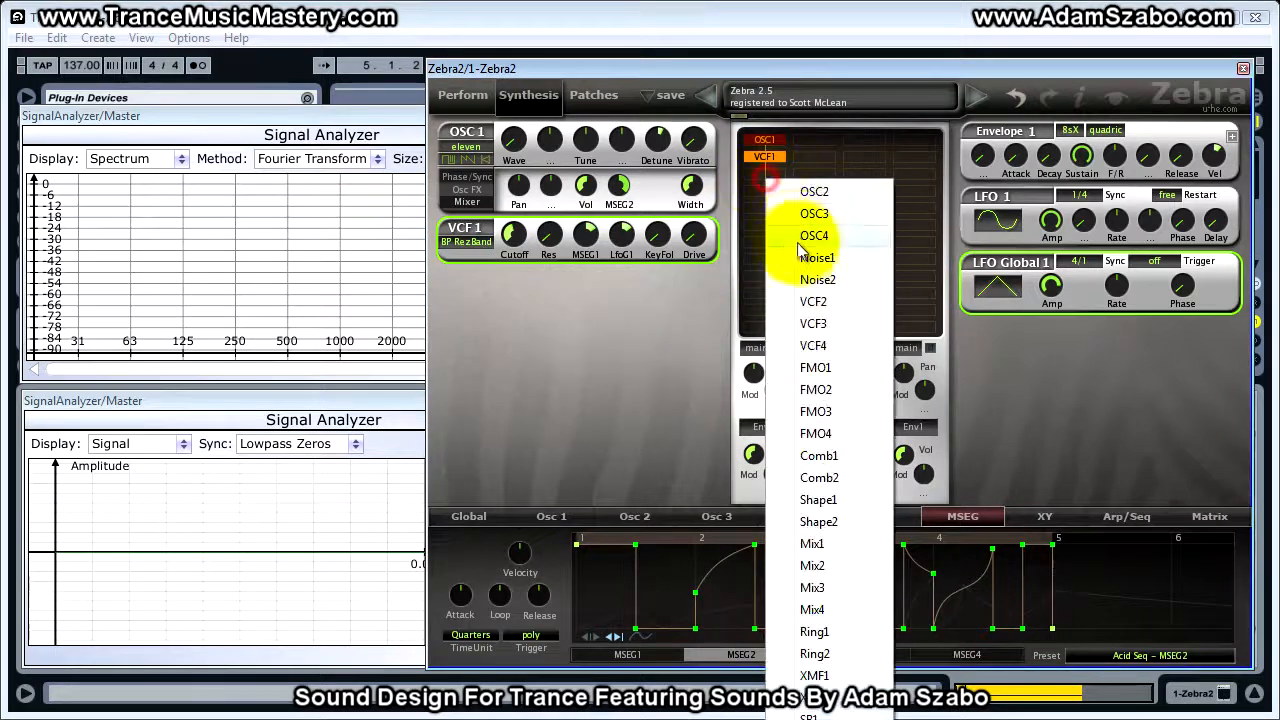
click(650, 398)
click(765, 173)
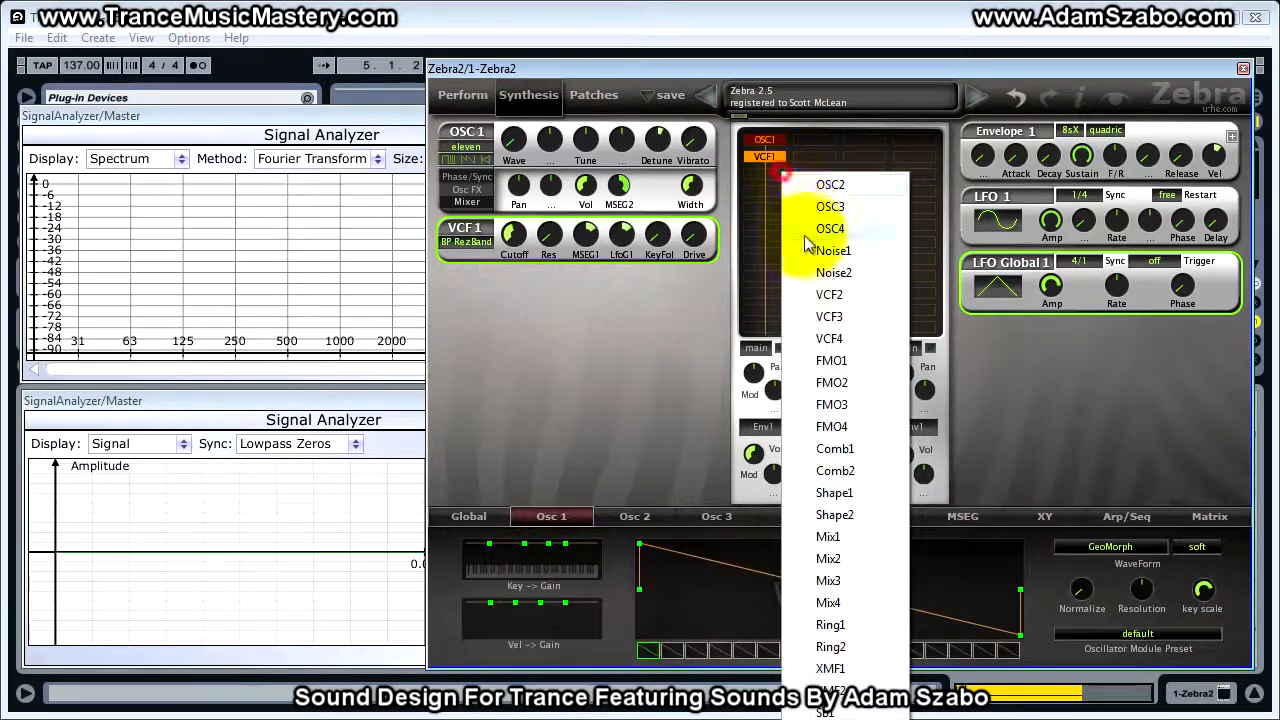
click(838, 492)
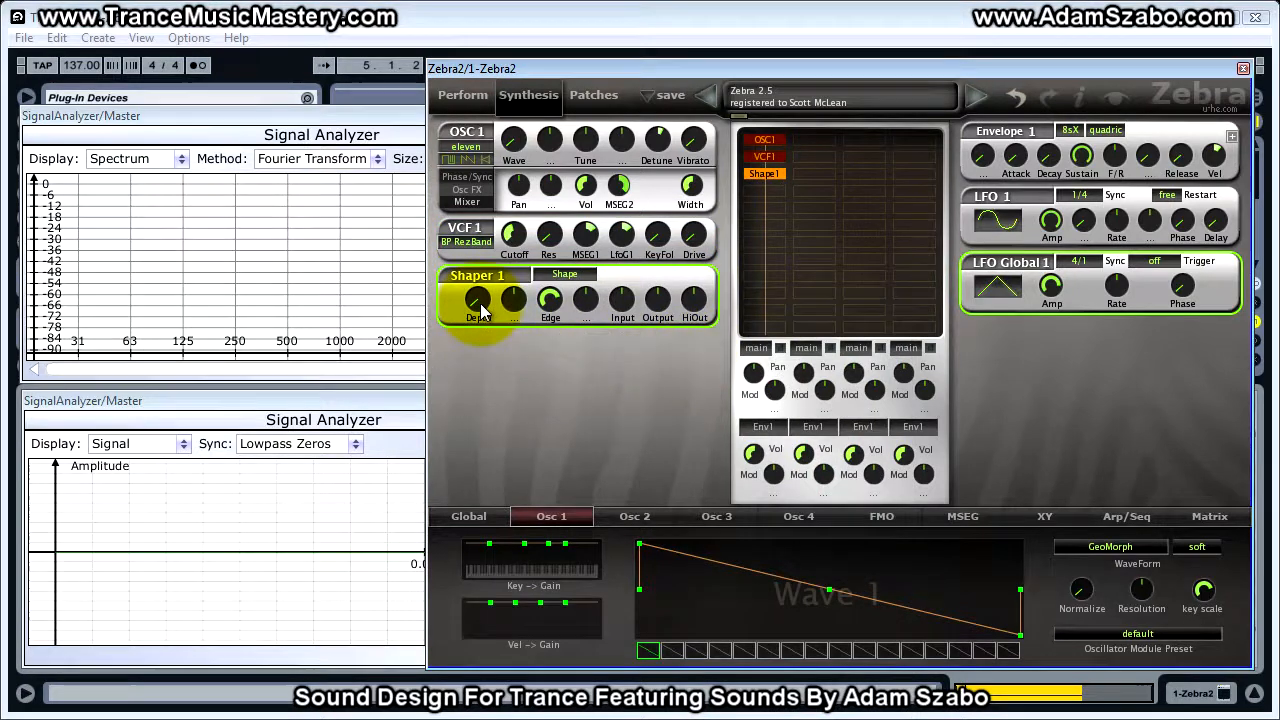
click(566, 276)
click(592, 347)
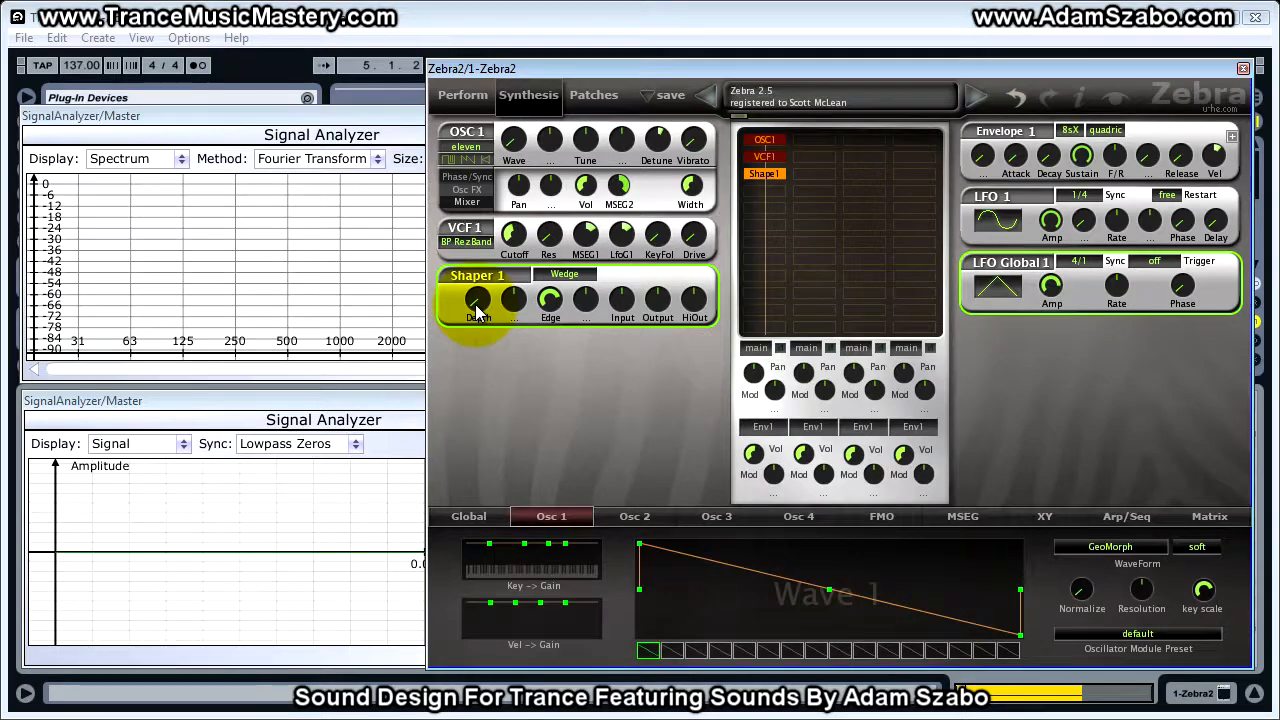
Raise Shaper 1's depth to about 72.5 and lower its edge to about 32.5.
drag(477, 313, 484, 168)
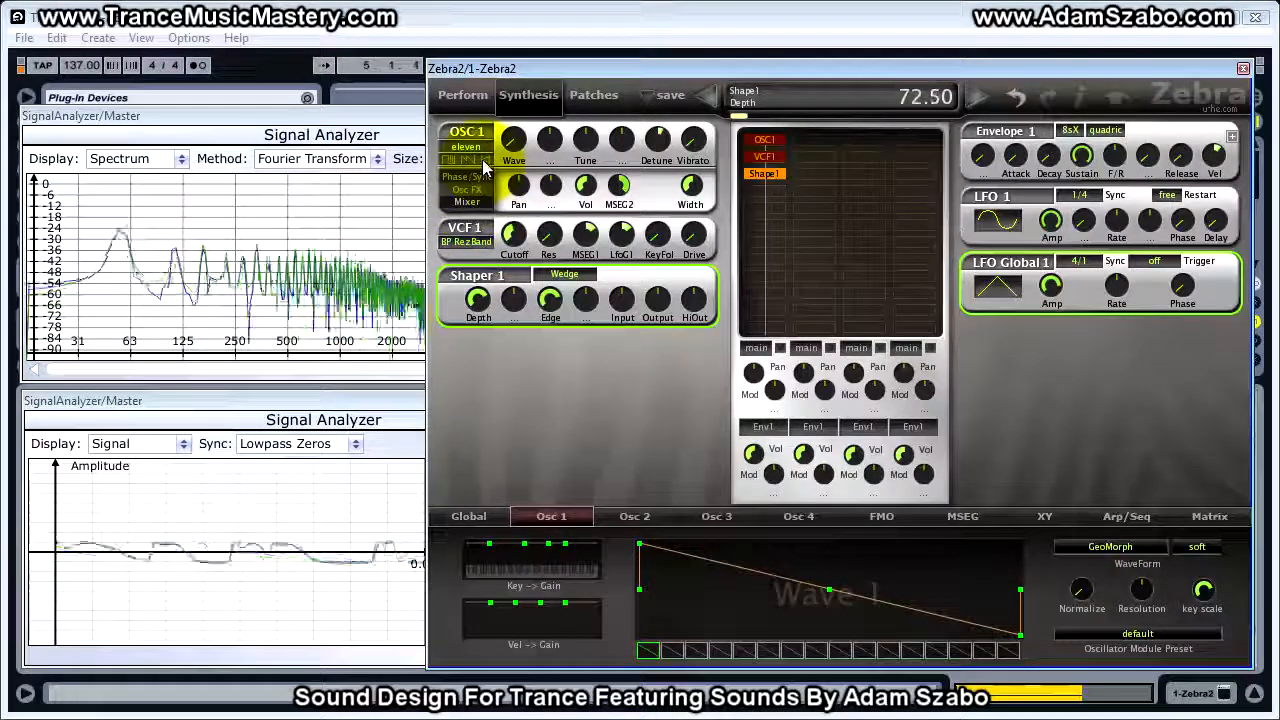
click(556, 307)
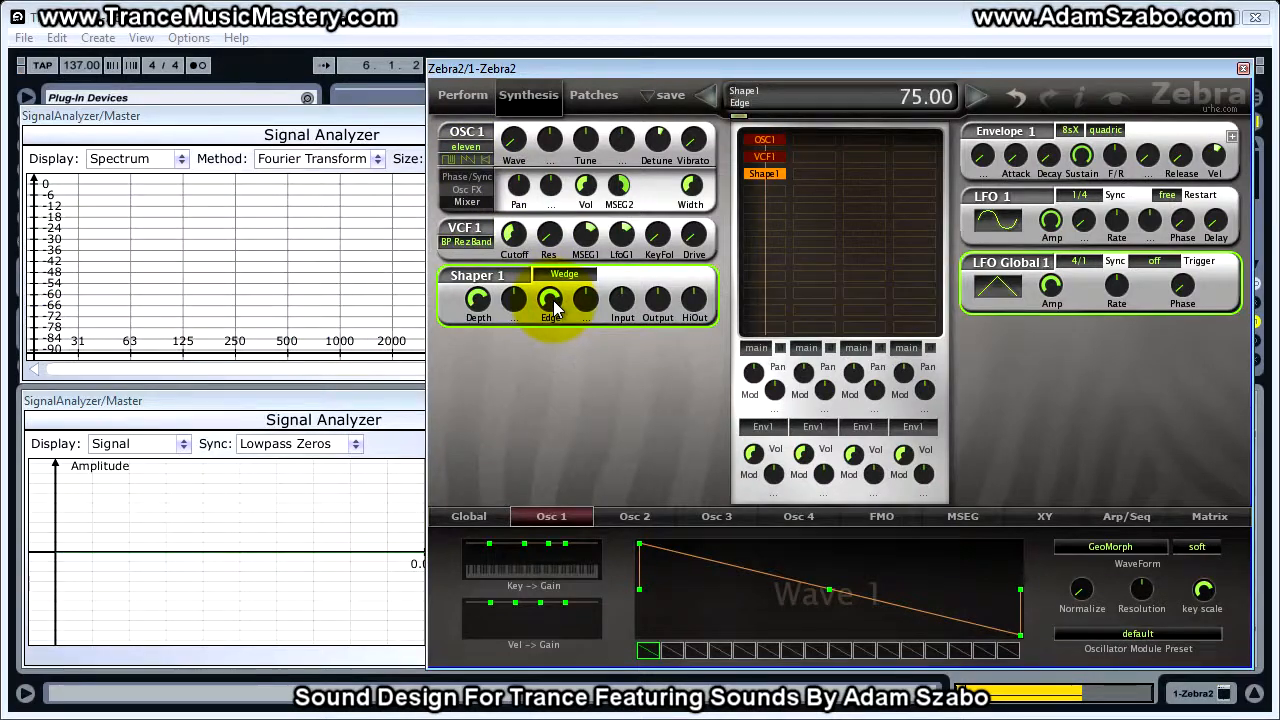
drag(556, 307, 549, 350)
drag(549, 358, 550, 385)
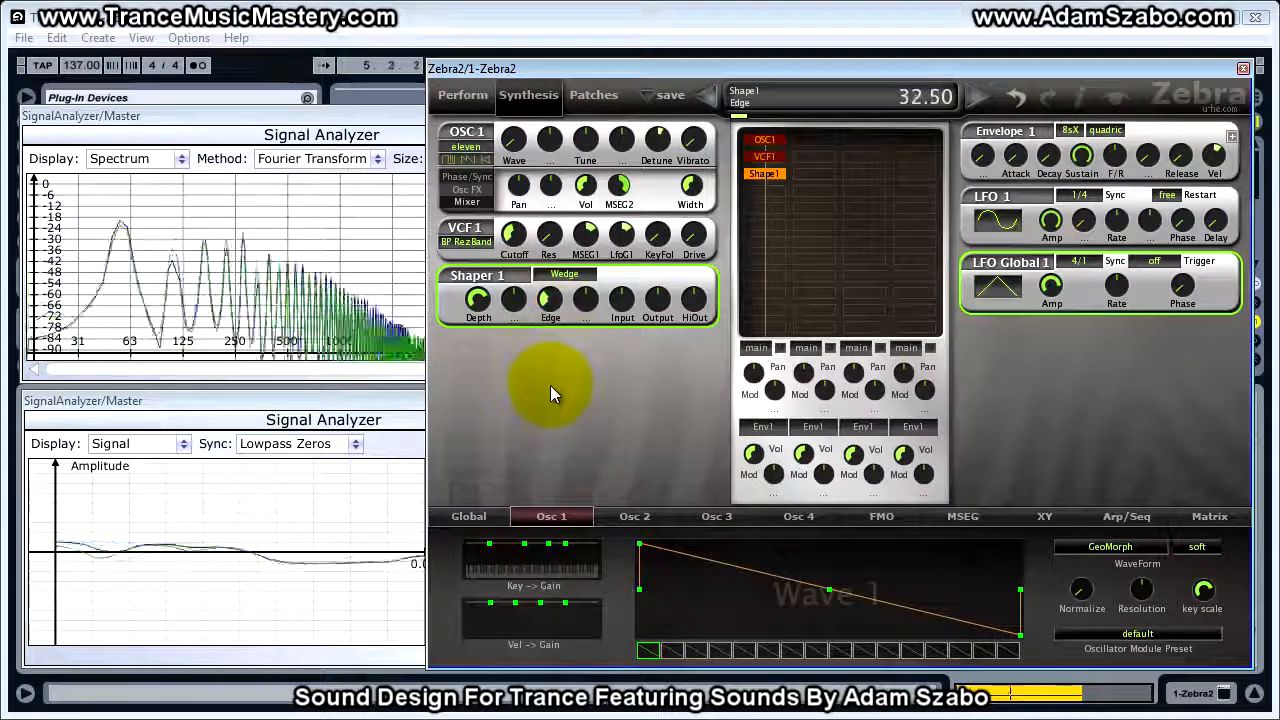
Magnify the amplitude and widen the time range of the waveform analyzer to examine the shaped signal during playback.
click(315, 400)
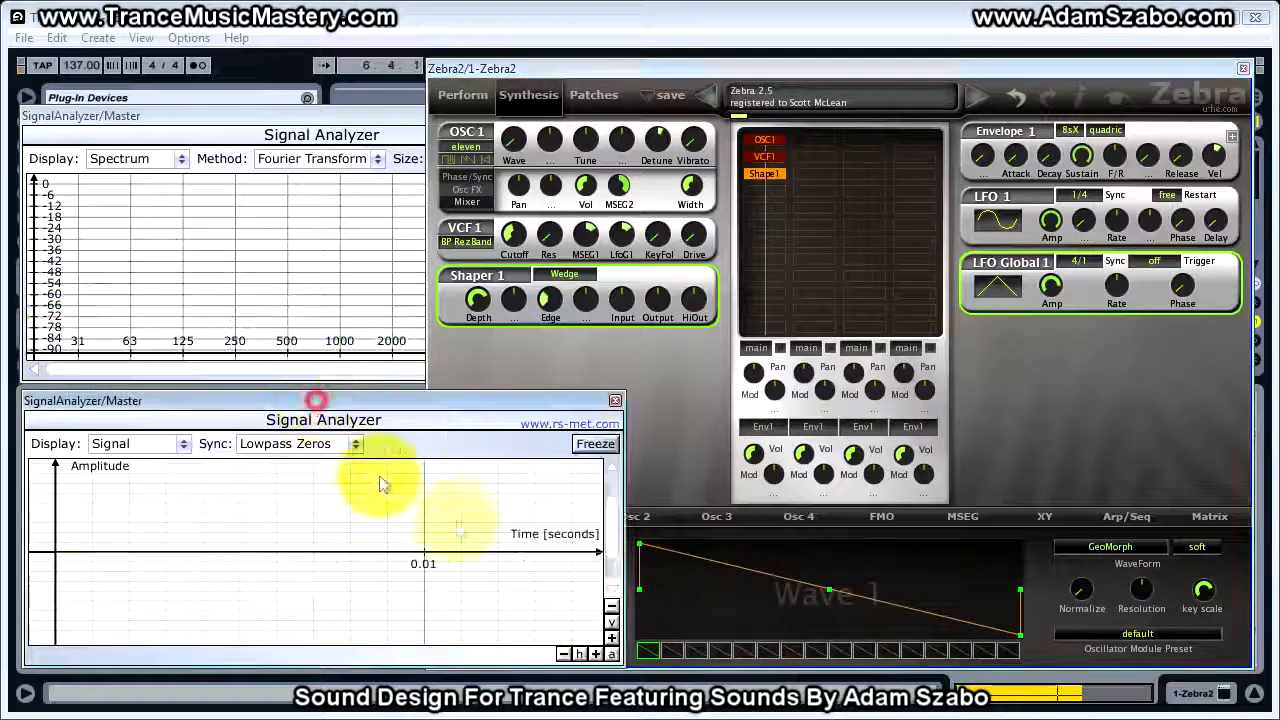
click(612, 639)
click(612, 639)
click(612, 639)
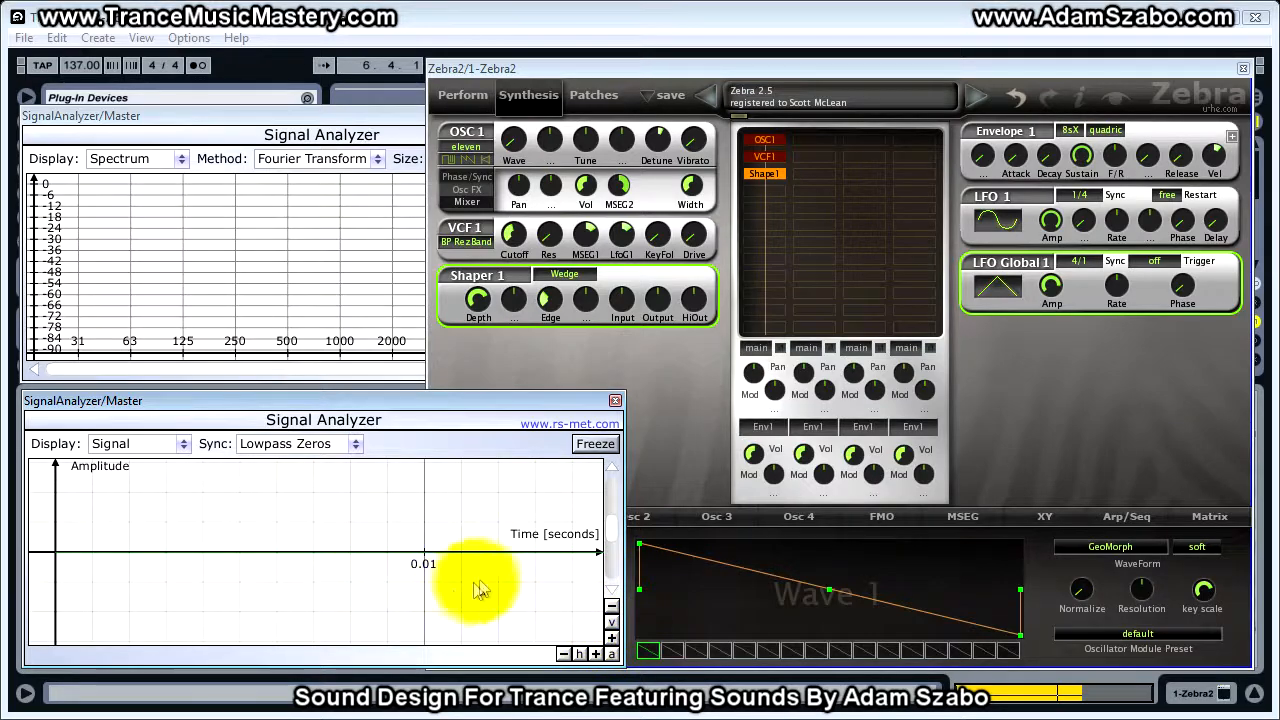
key(space)
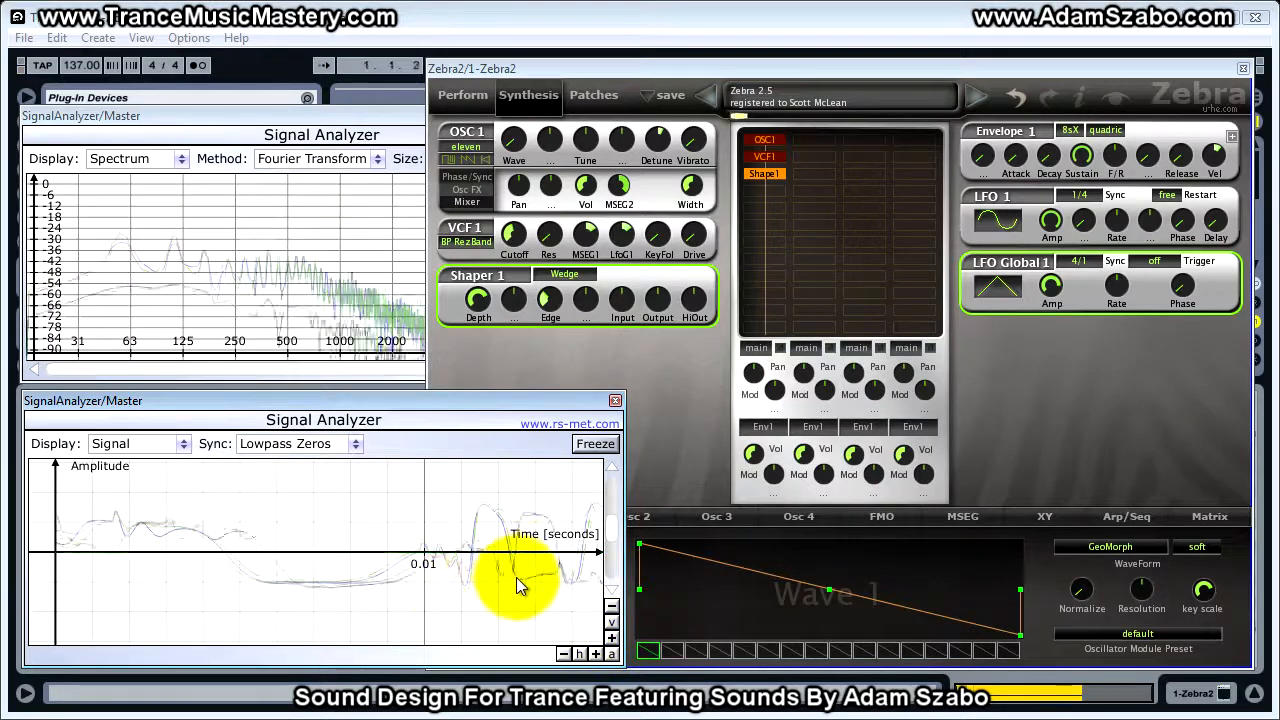
click(612, 639)
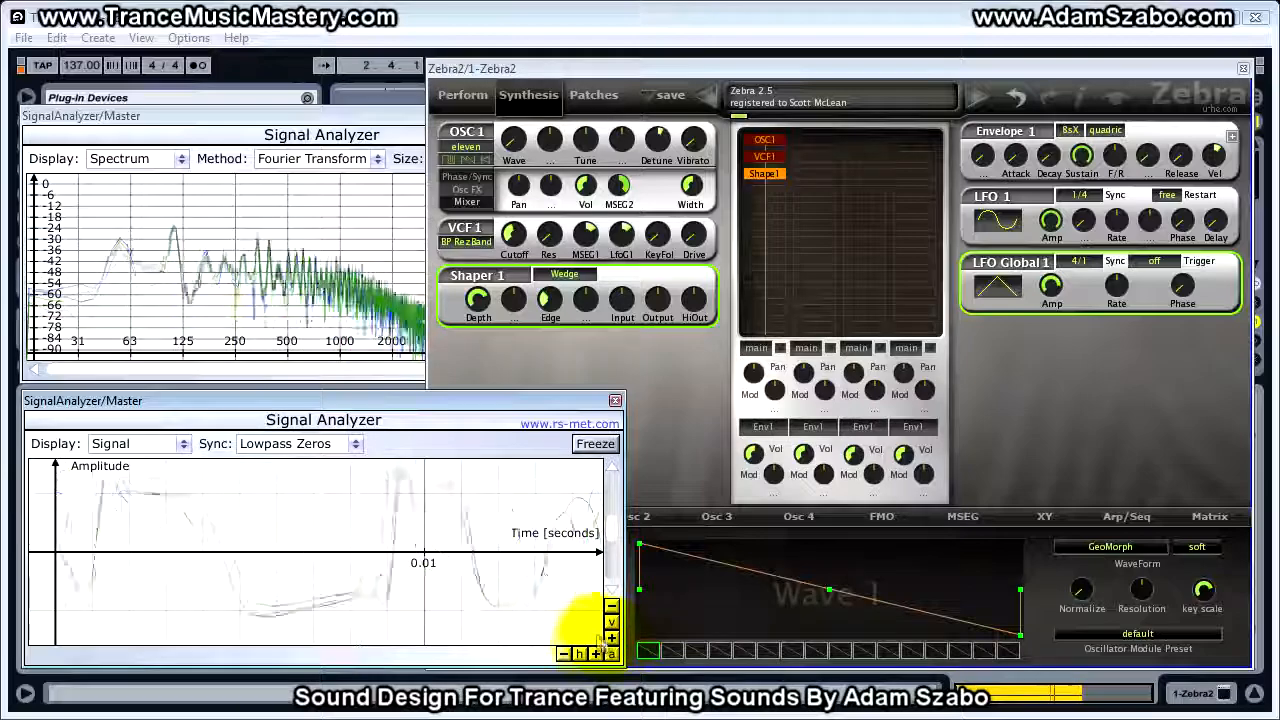
click(595, 653)
click(563, 653)
click(563, 653)
click(563, 653)
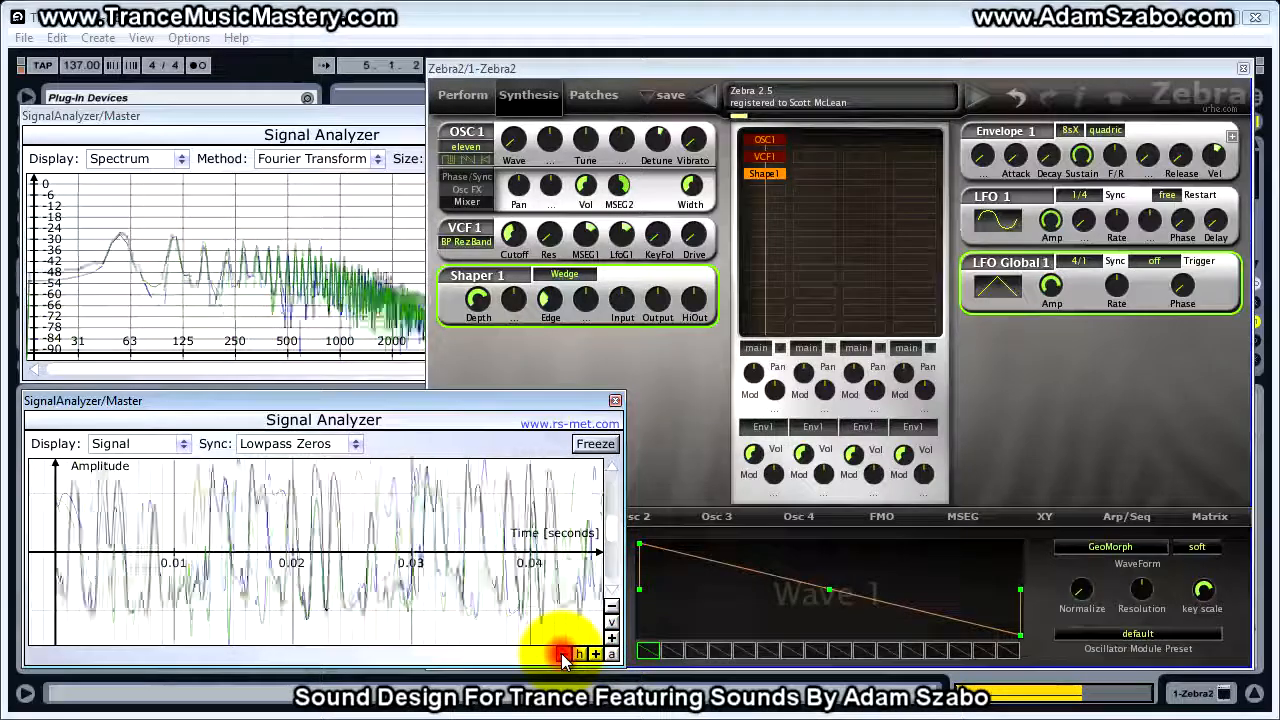
click(654, 410)
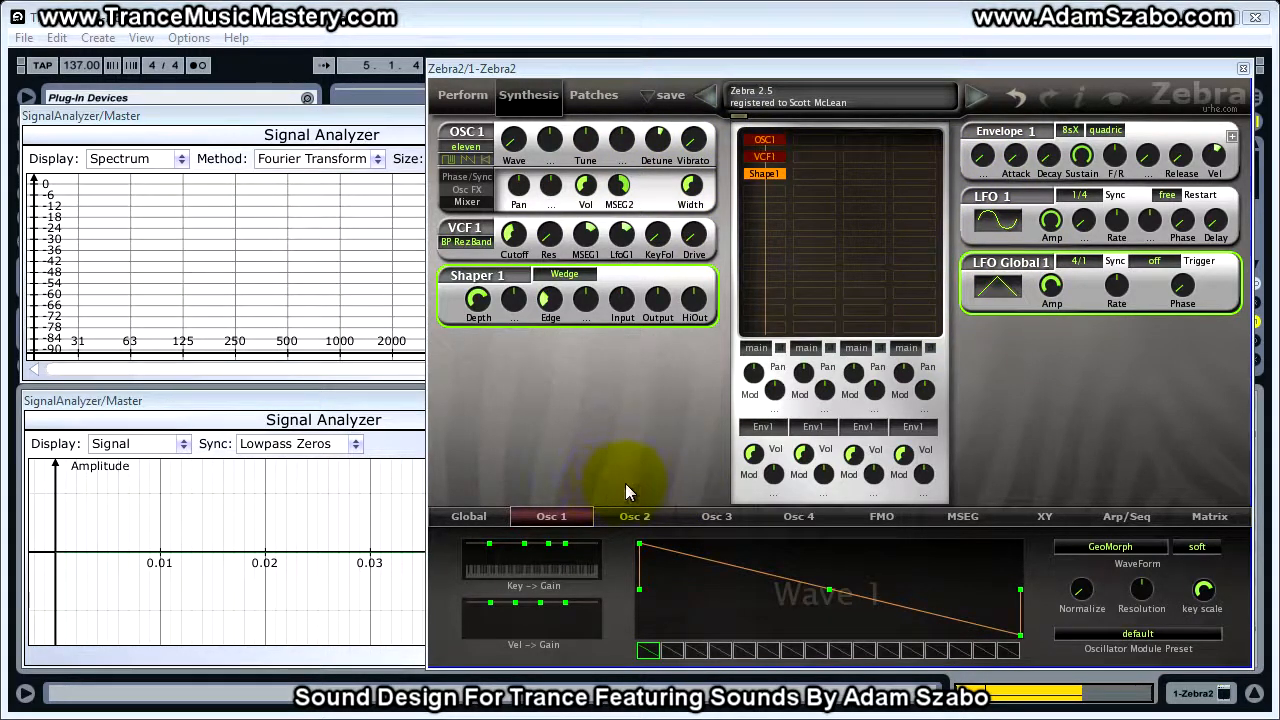
Add an EQ1 module to the first slot of the global effects grid.
click(489, 515)
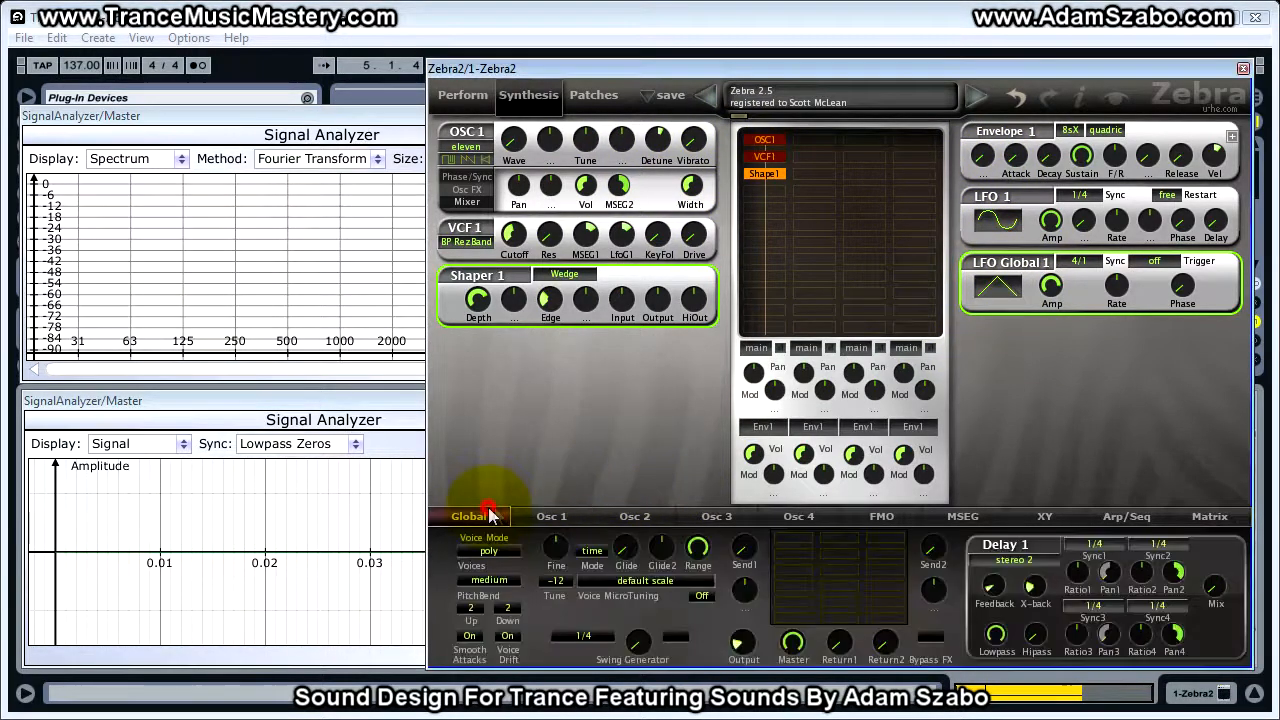
click(775, 545)
click(845, 431)
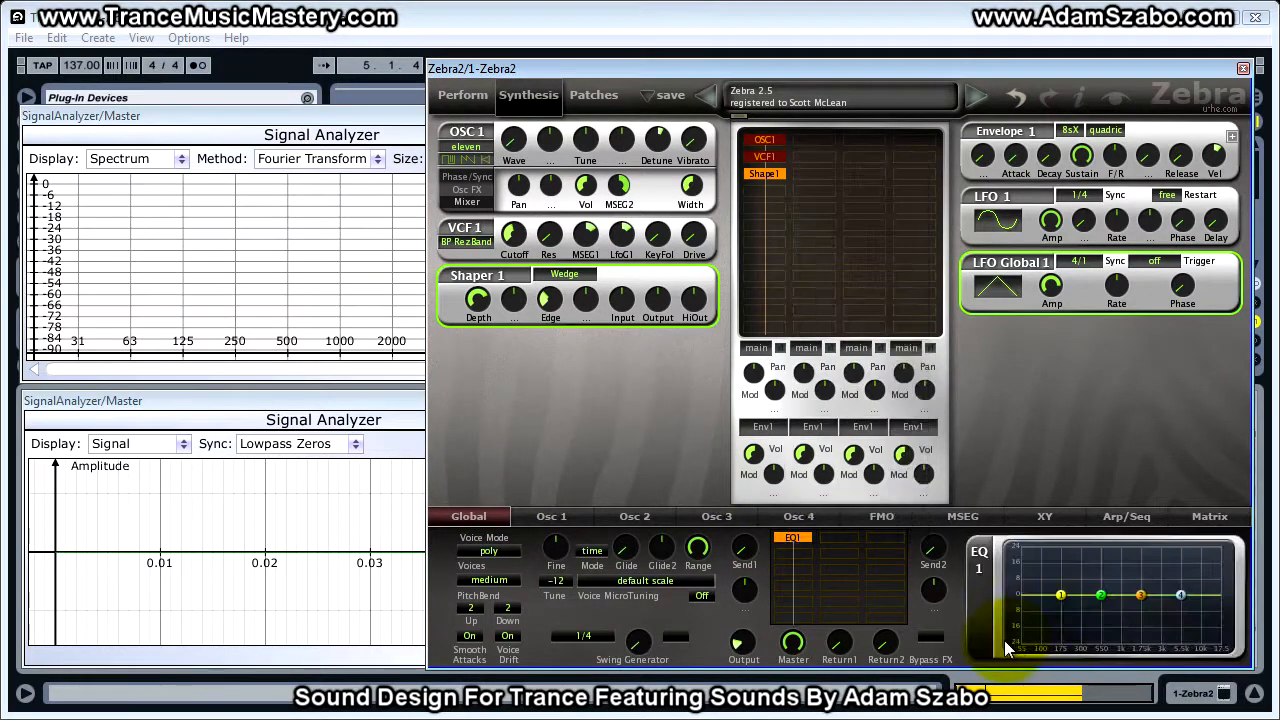
Shift EQ 1's low shelf to just below 175 Hz and cut it by about 6 dB.
click(1064, 597)
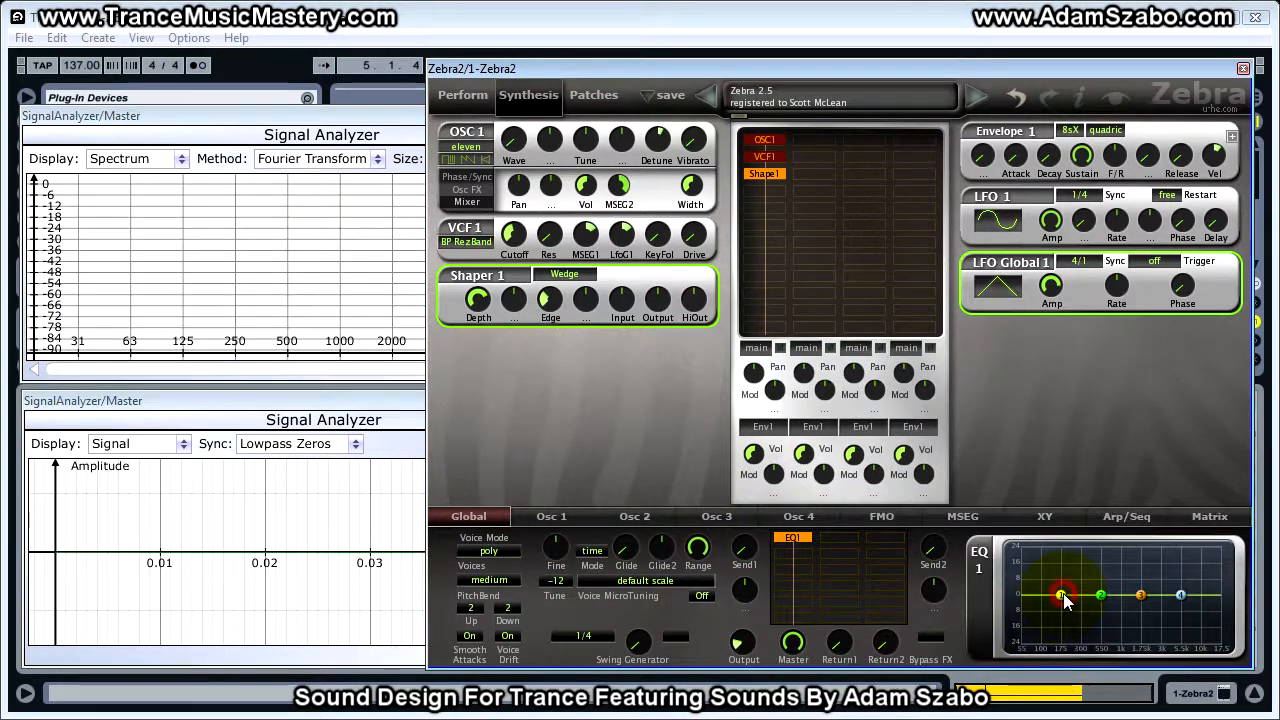
drag(1064, 594, 1056, 594)
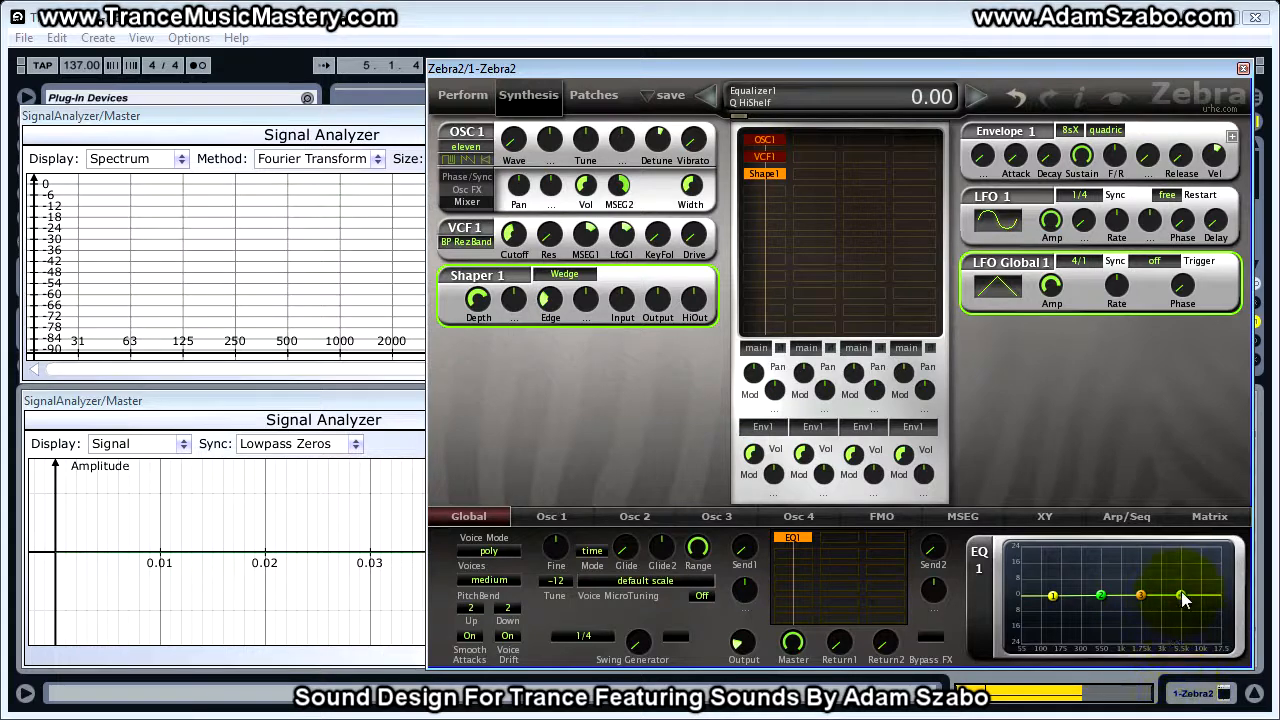
click(1053, 596)
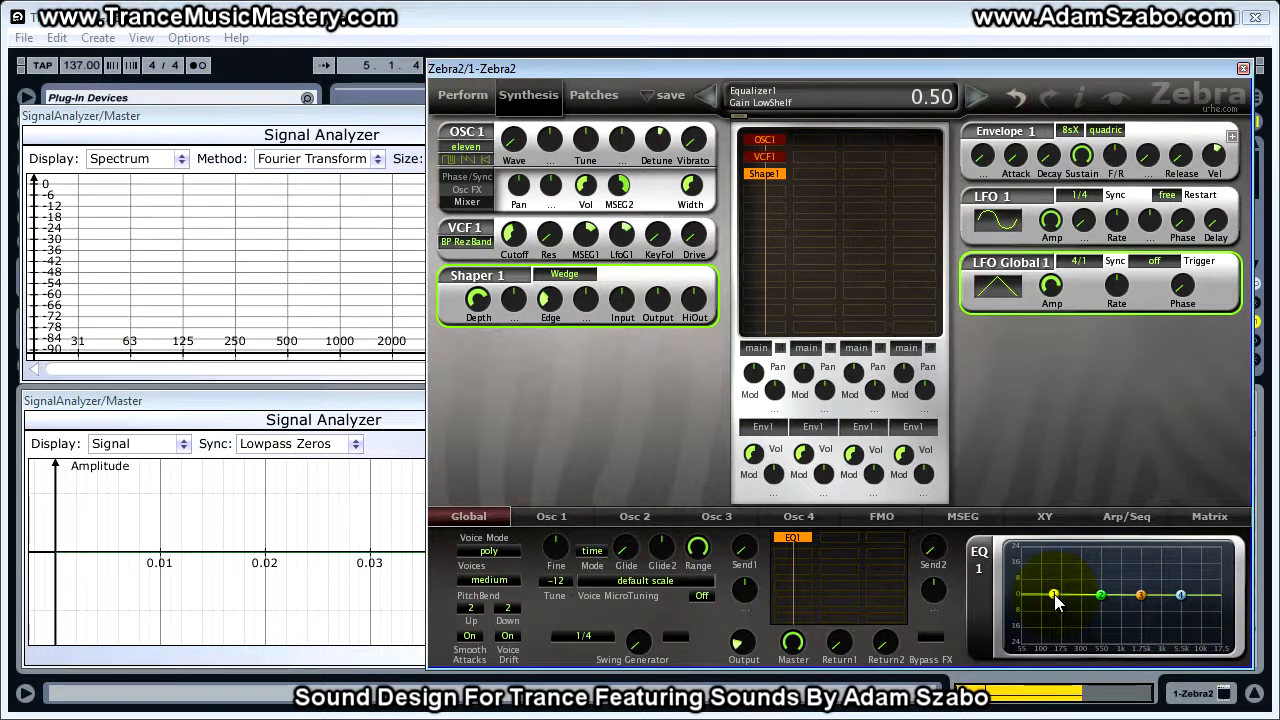
drag(1053, 599, 1055, 607)
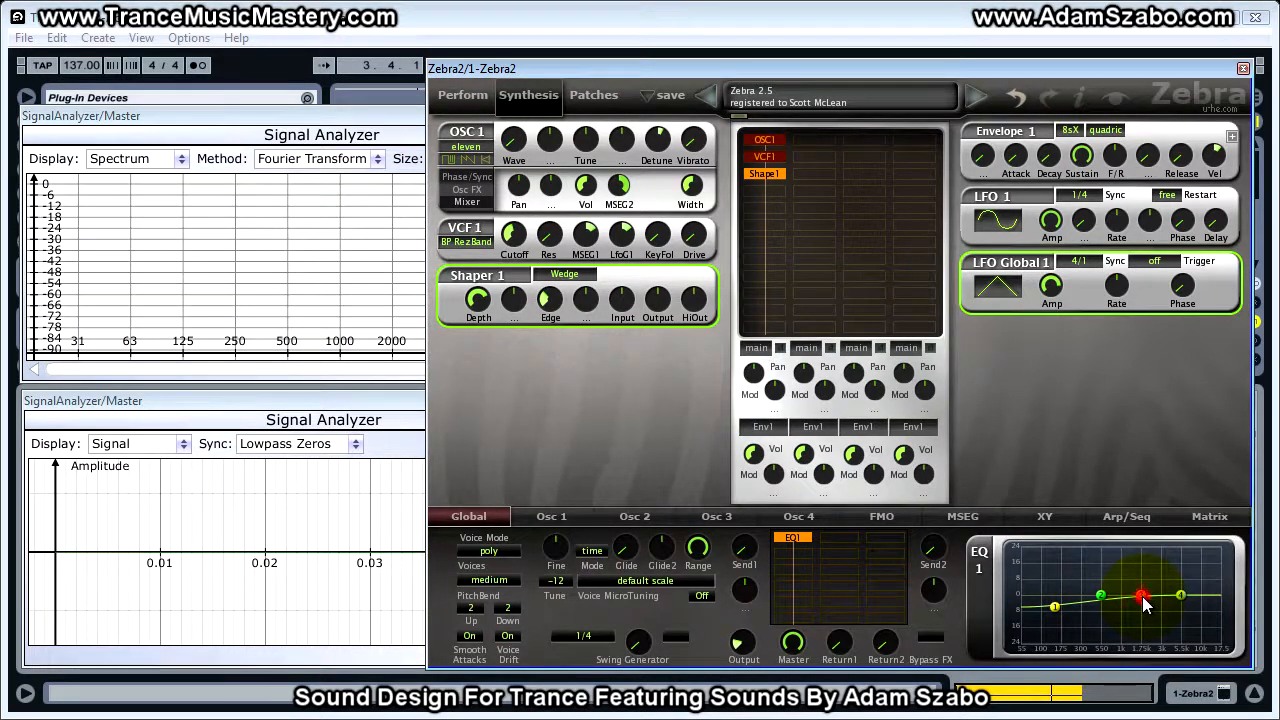
Boost EQ 1's third band by about 5 dB near 2 kHz and its high shelf by about 5 dB just below 10 kHz.
drag(1143, 597, 1146, 596)
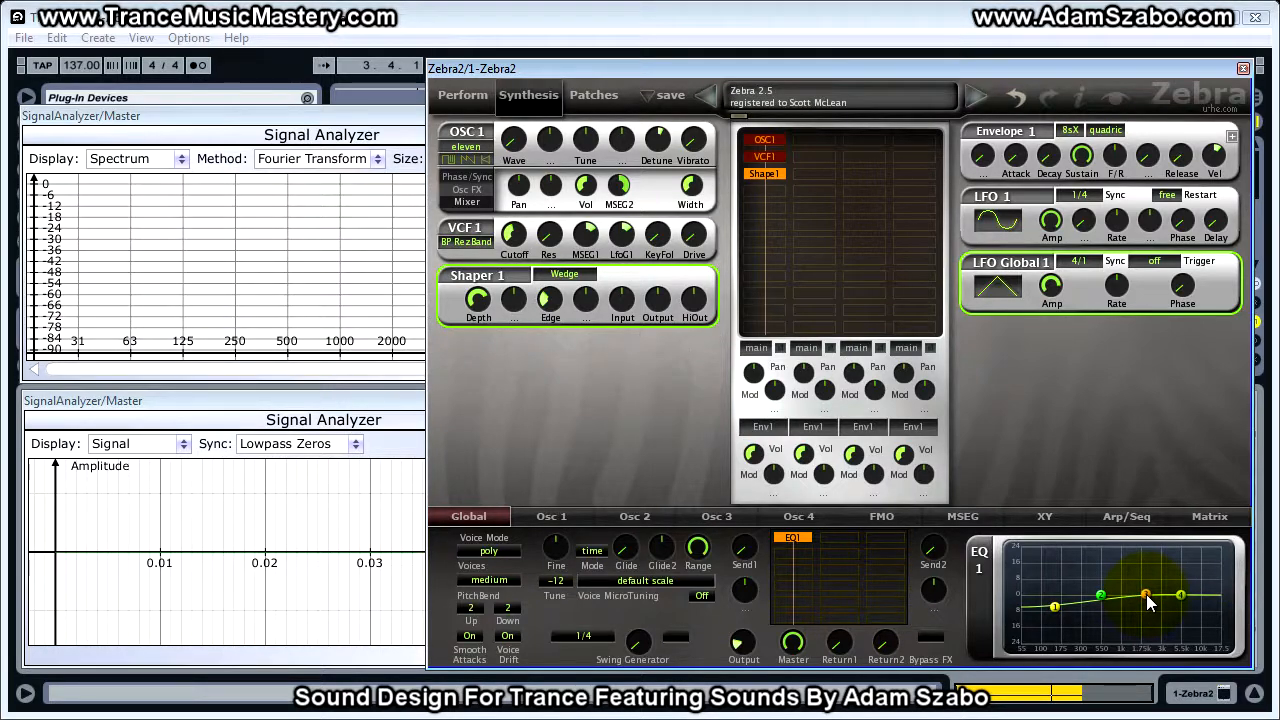
drag(1148, 601, 1158, 600)
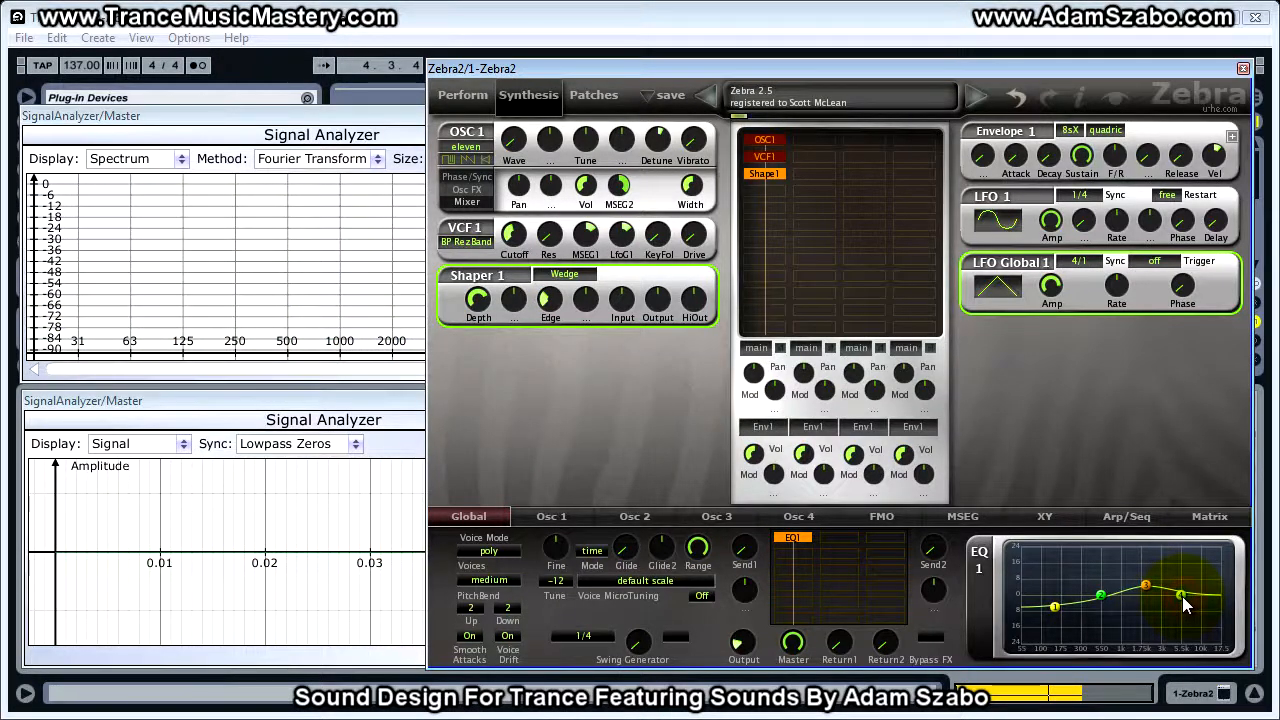
drag(1182, 596, 1196, 596)
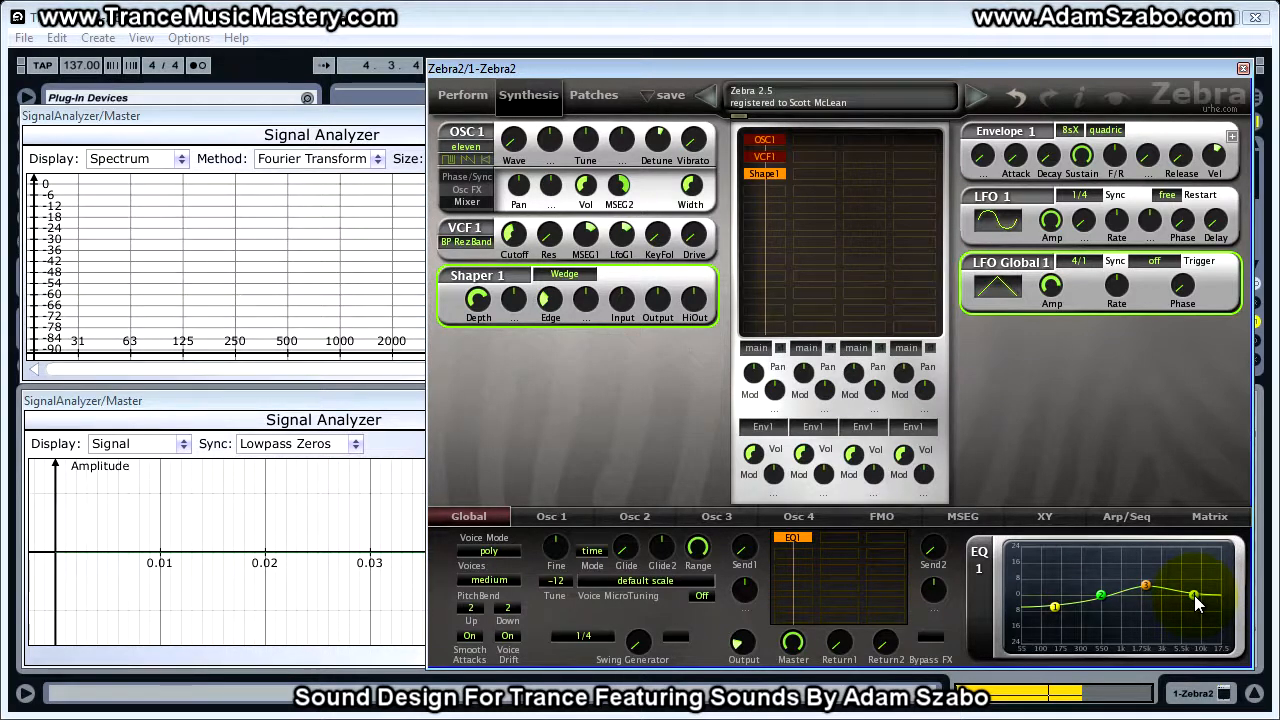
drag(1194, 595, 1194, 586)
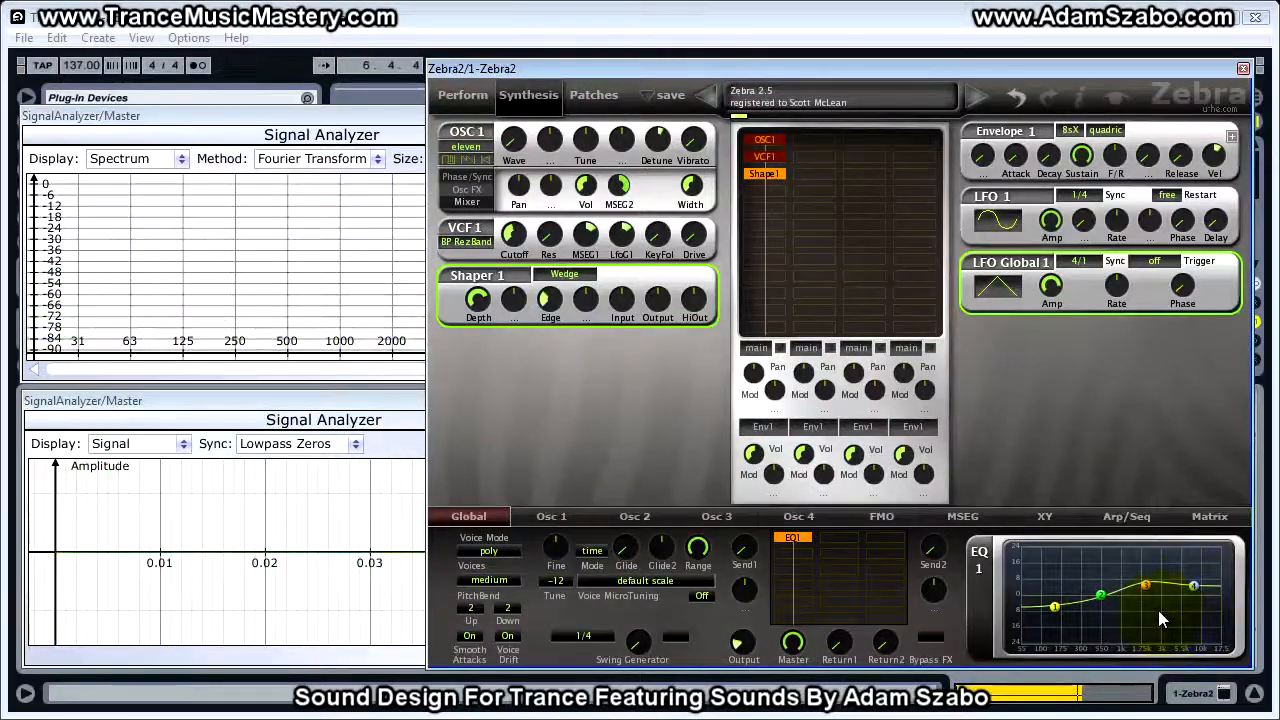
Add a Delay1 module below EQ1 in the global effects grid and raise its mix.
click(809, 550)
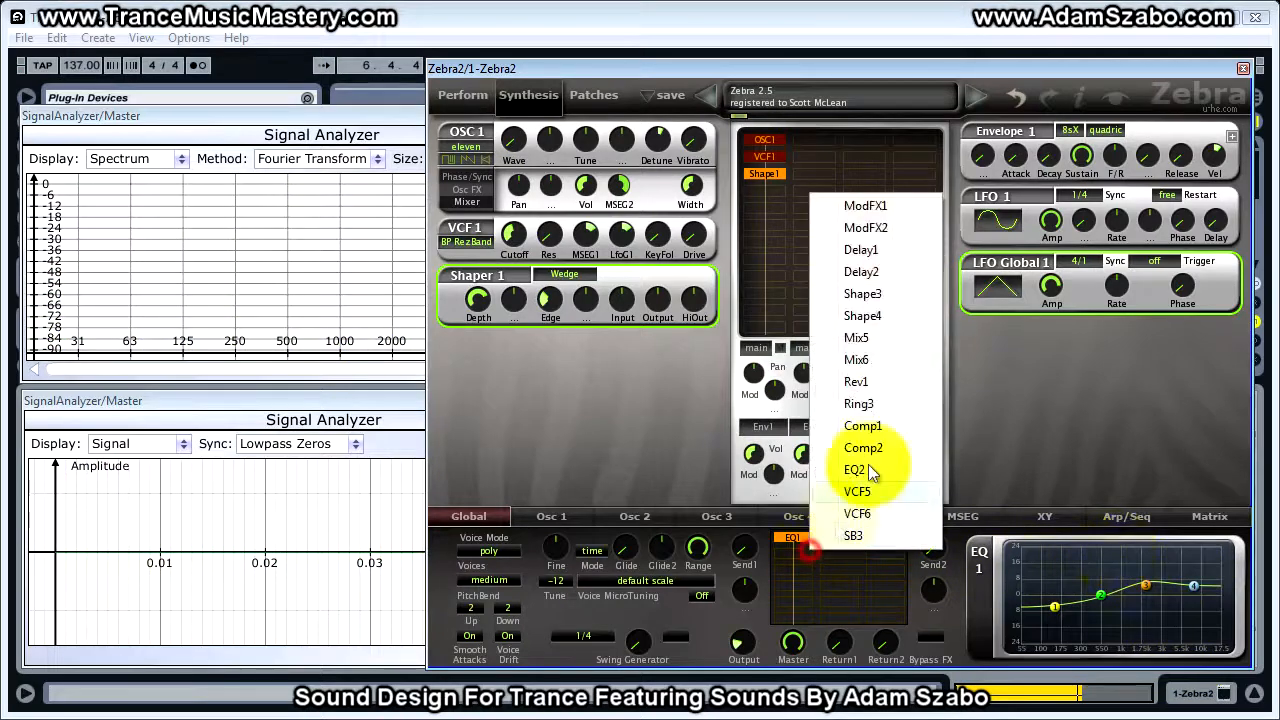
click(857, 277)
drag(1080, 578, 1077, 590)
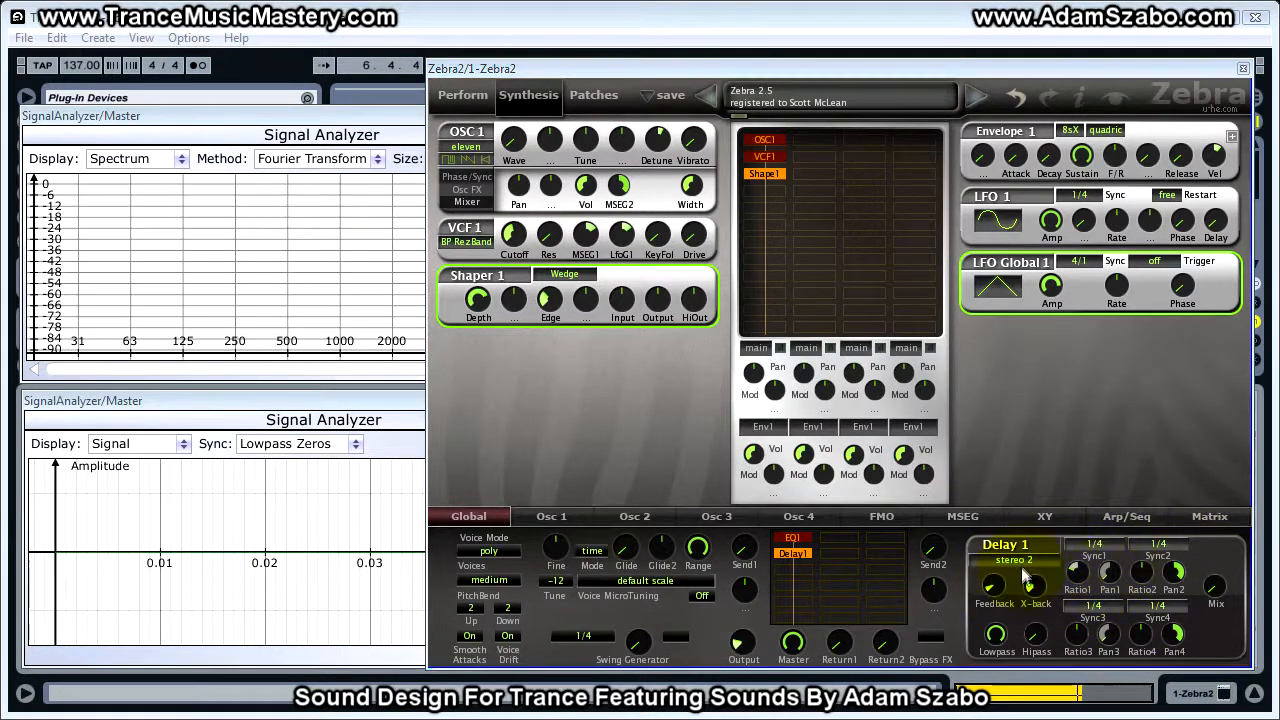
drag(1215, 595, 1210, 512)
During playback, turn Delay 1's cross-feedback down to zero and set its feedback to 30.
key(space)
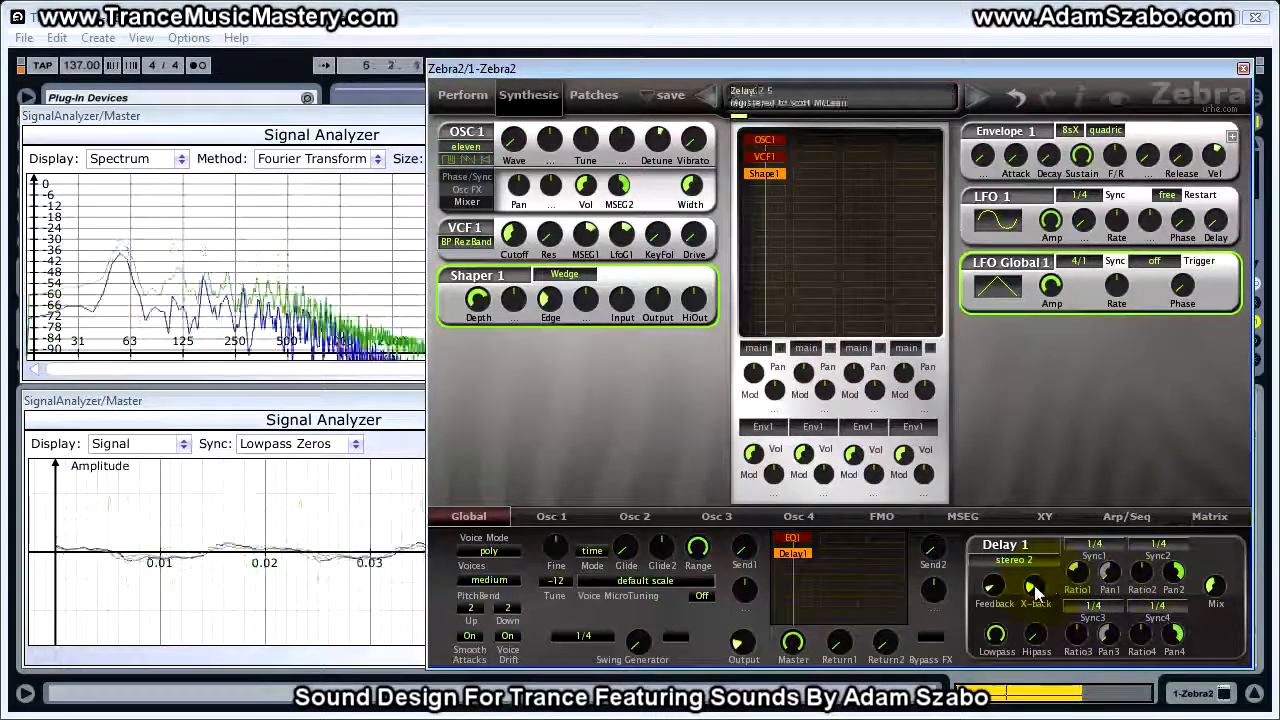
drag(1036, 592, 1048, 668)
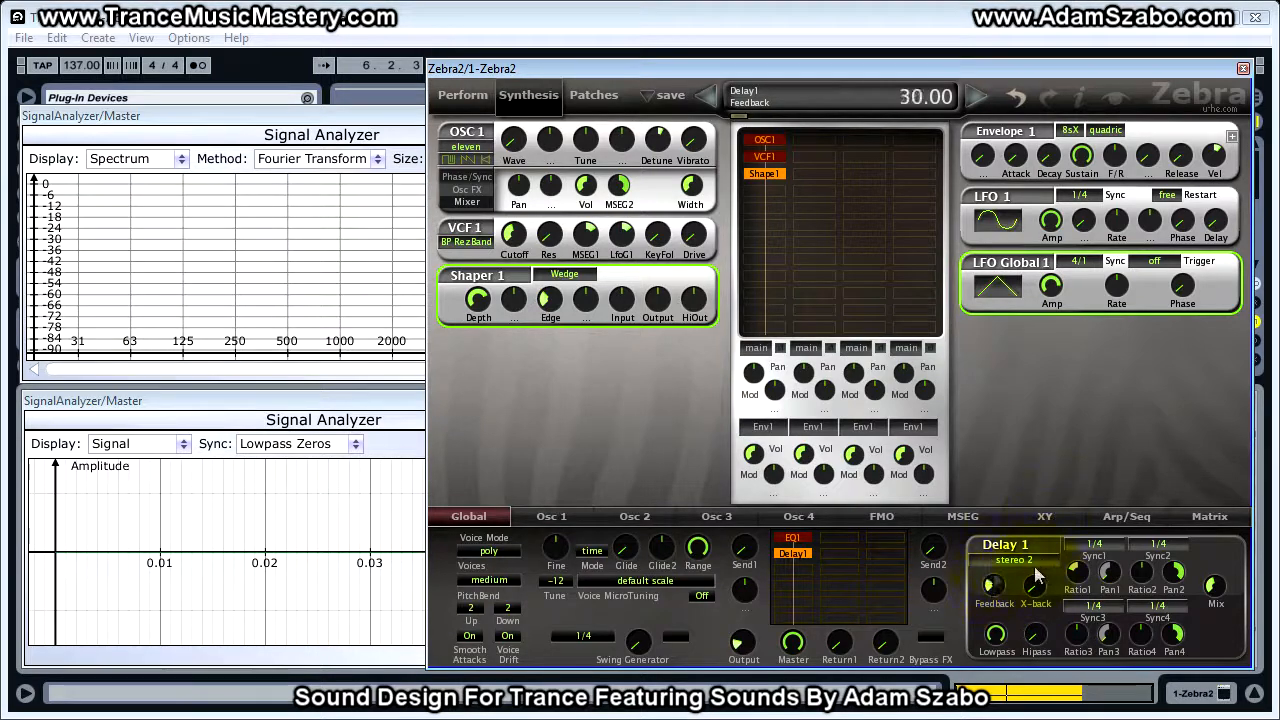
key(space)
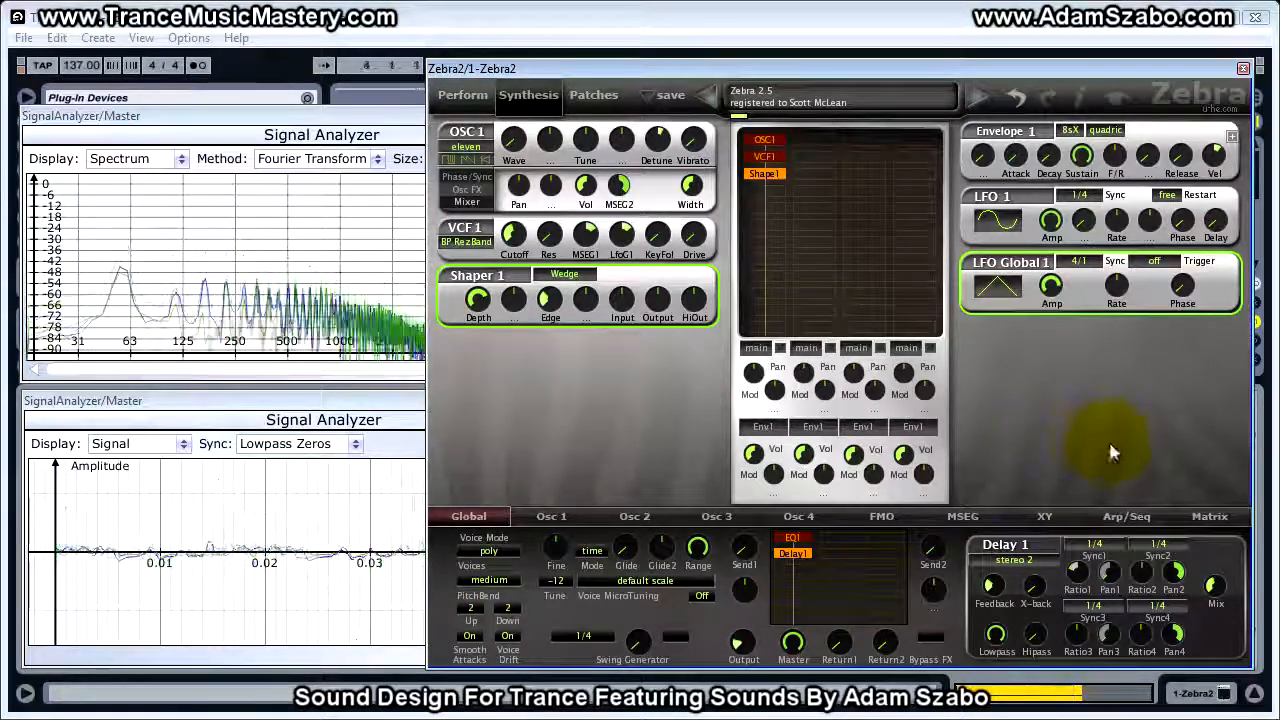
Add a Rev1 reverb below Delay1 with the dry level at maximum and the wet level at 25.
click(807, 566)
click(860, 493)
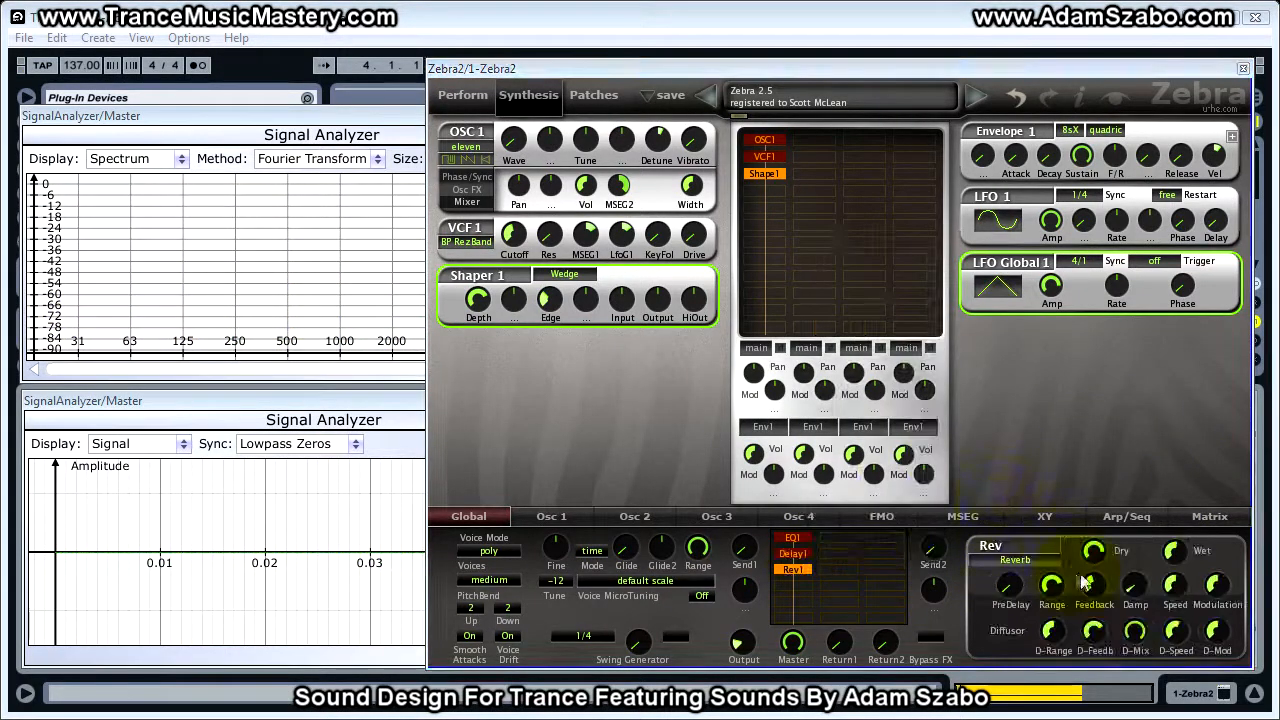
drag(1093, 551, 1097, 411)
drag(1189, 548, 1165, 570)
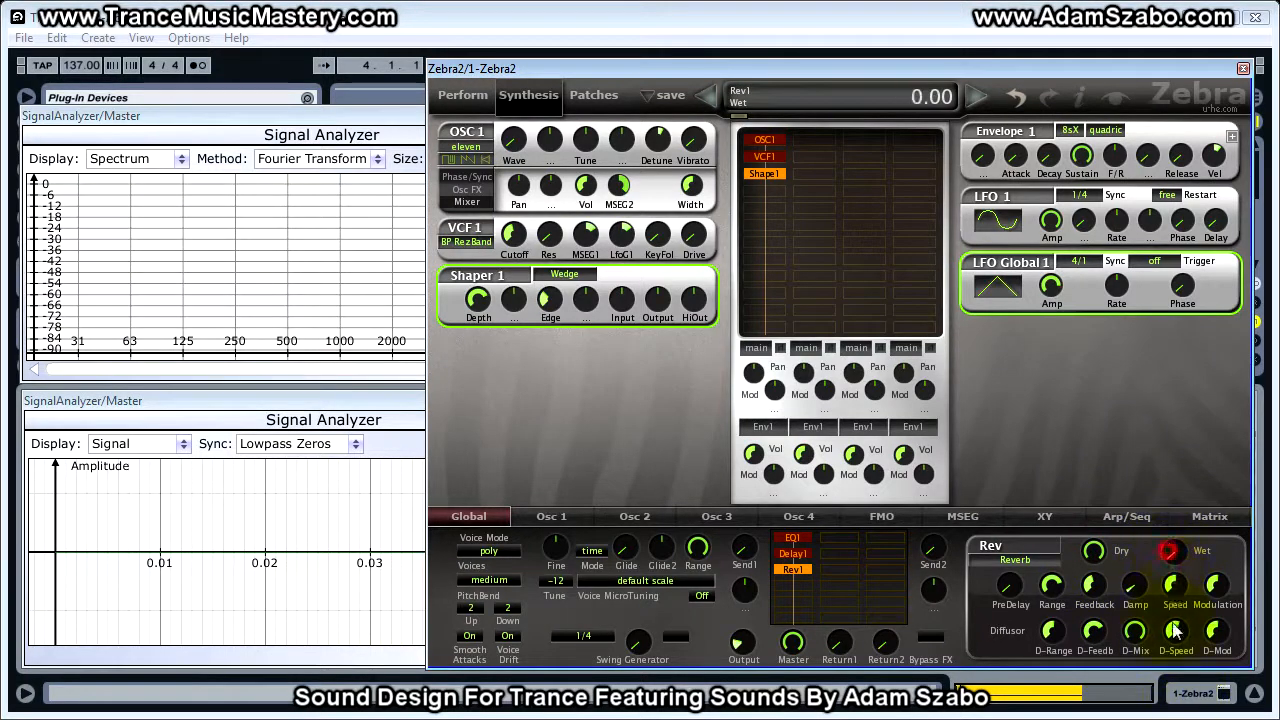
drag(1178, 557, 1174, 504)
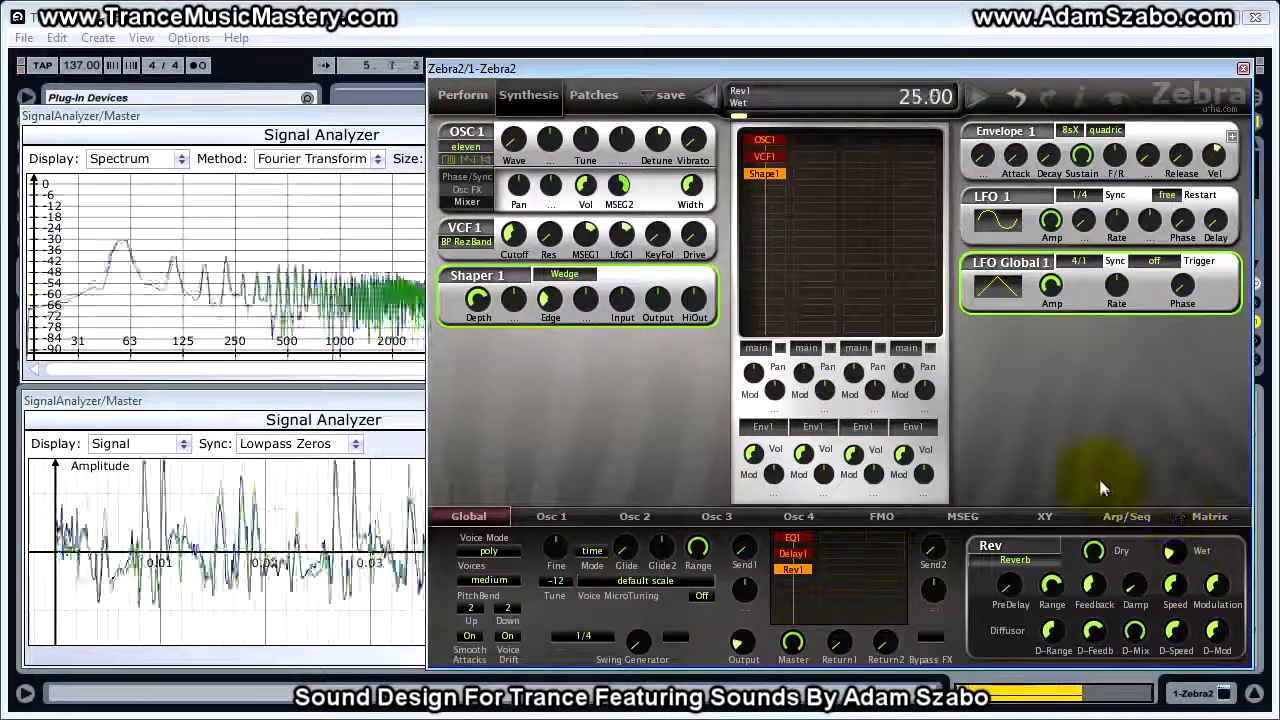
Adjust the reverb's range, raise its feedback to about 52, and increase its damping slightly.
click(1050, 588)
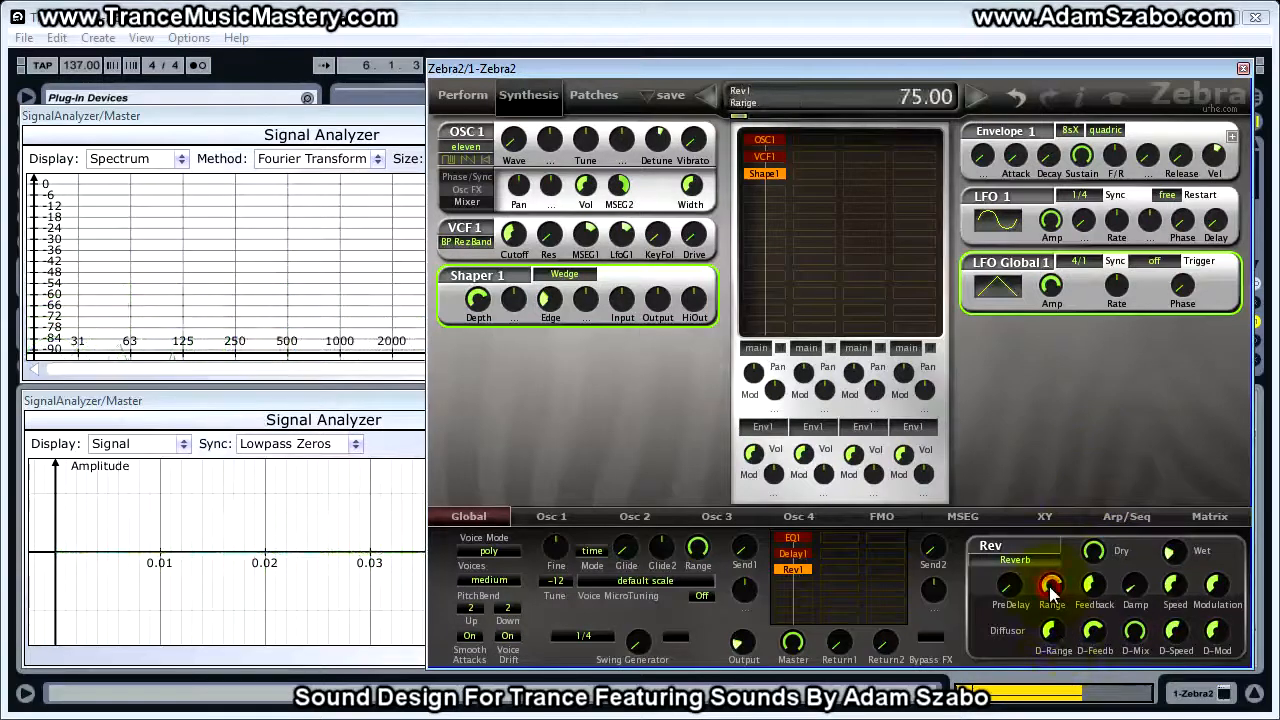
drag(1050, 590, 1055, 568)
click(1097, 586)
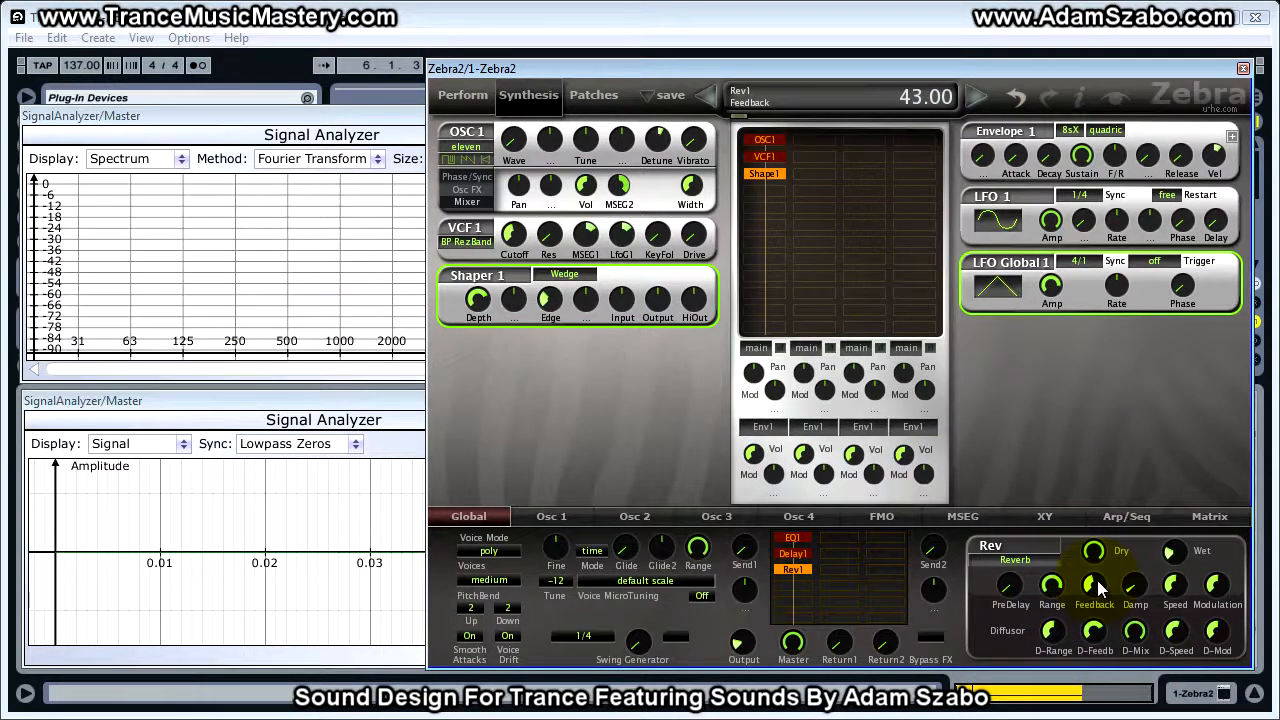
drag(1100, 586, 1100, 578)
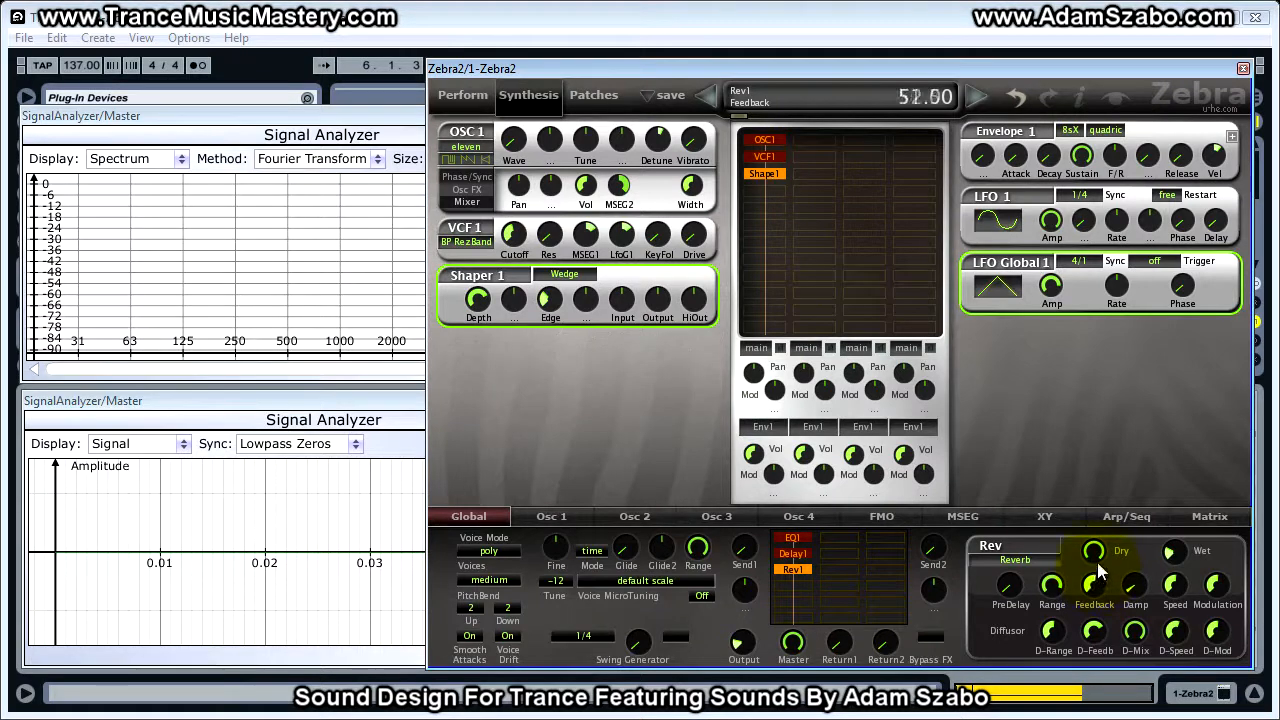
click(1134, 587)
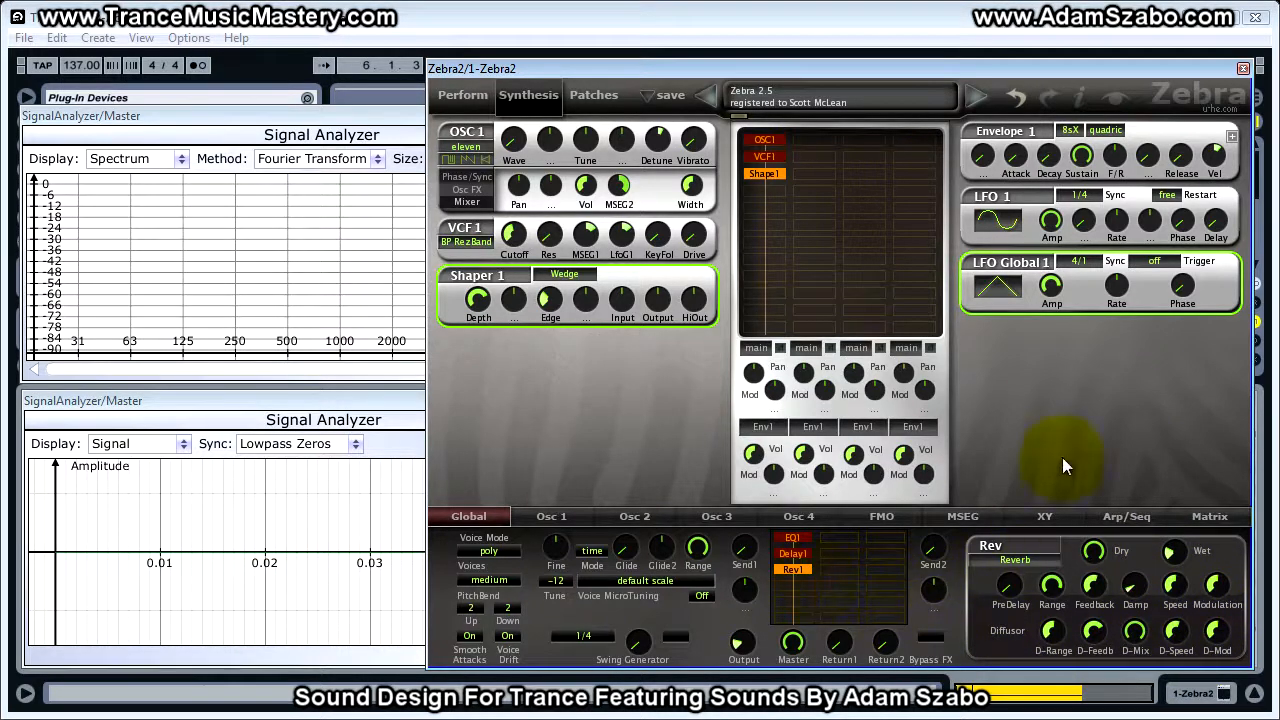
During playback, pull the reverb's dry level down to zero and bring it back to full to audition the wet signal.
key(space)
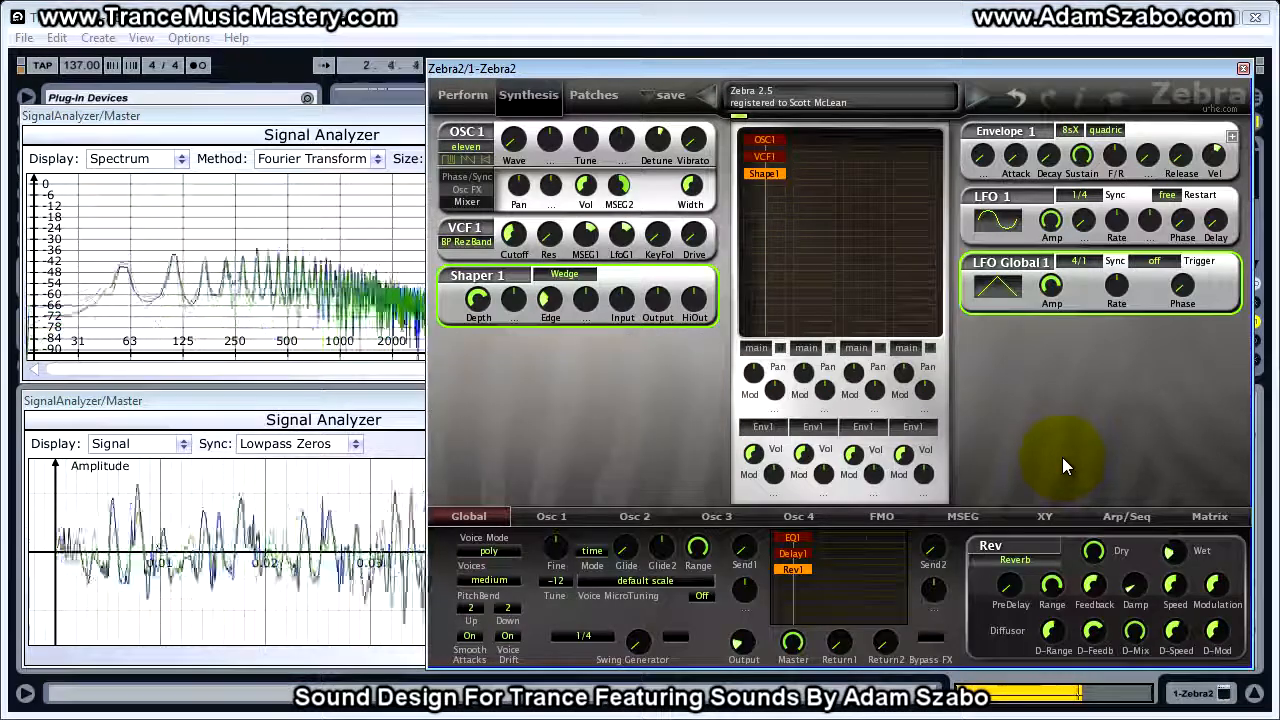
drag(1093, 551, 1091, 627)
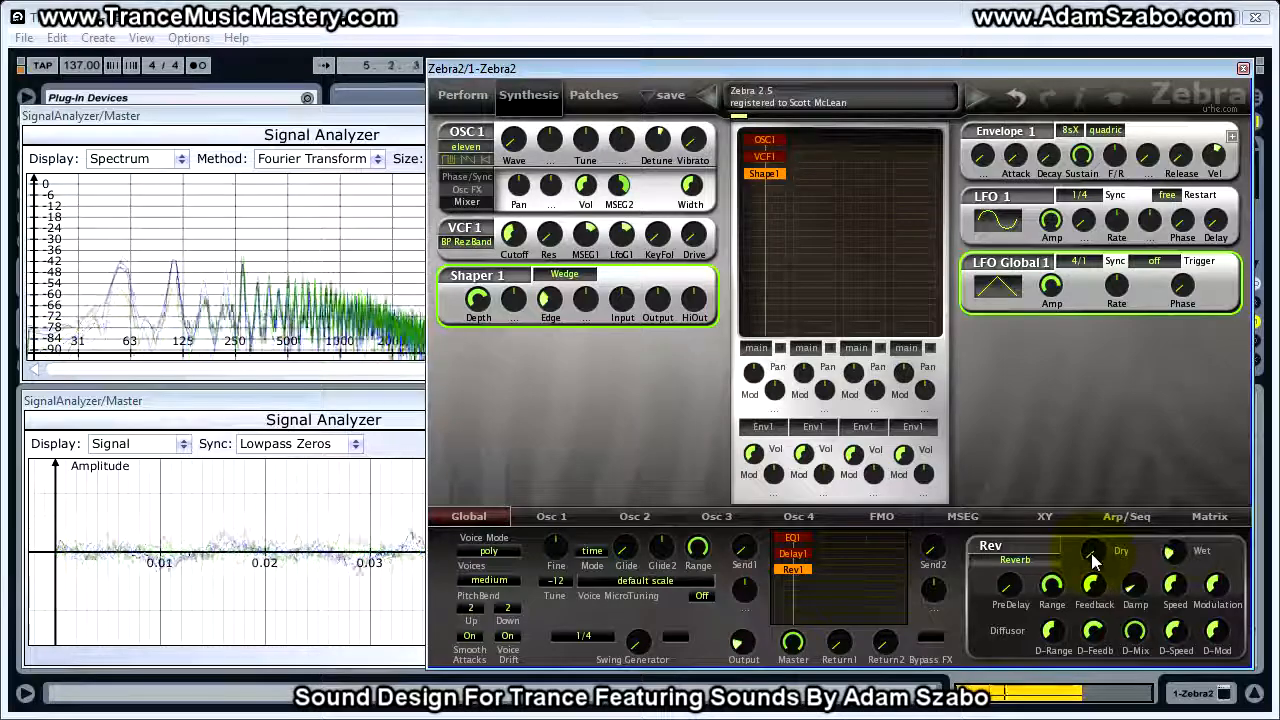
drag(1097, 560, 1092, 561)
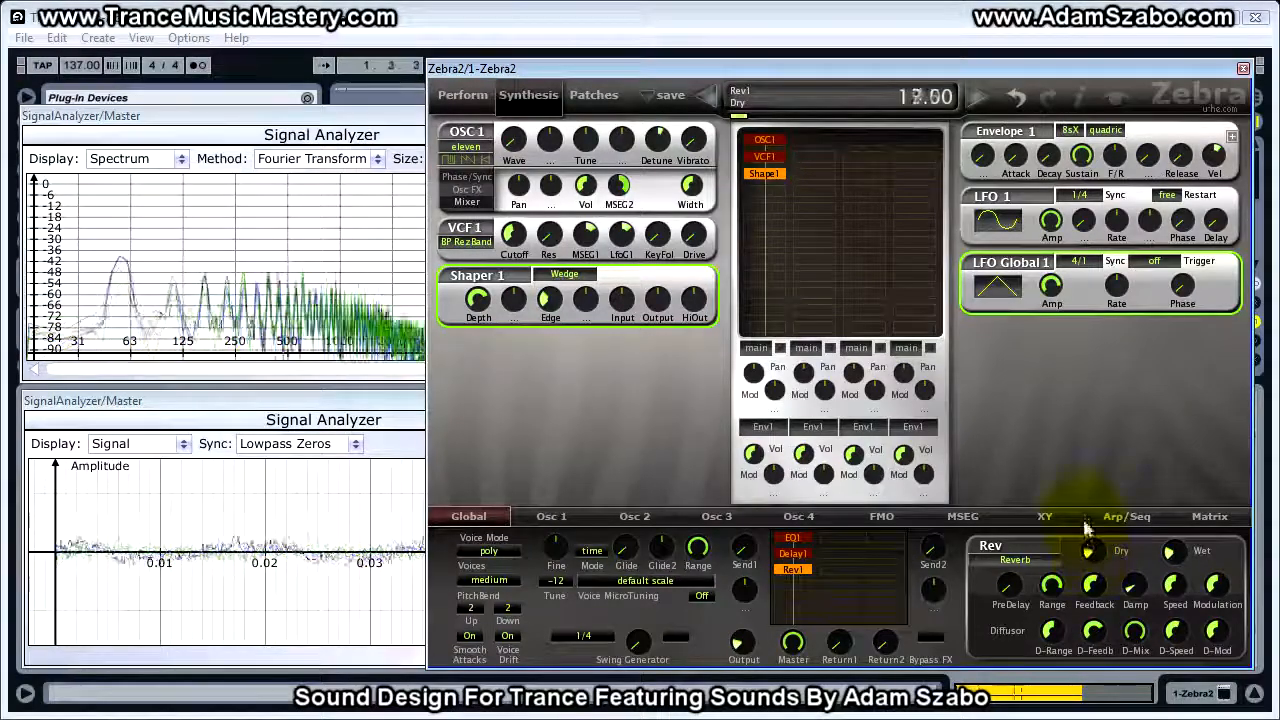
drag(1083, 510, 1083, 462)
drag(1069, 401, 1051, 286)
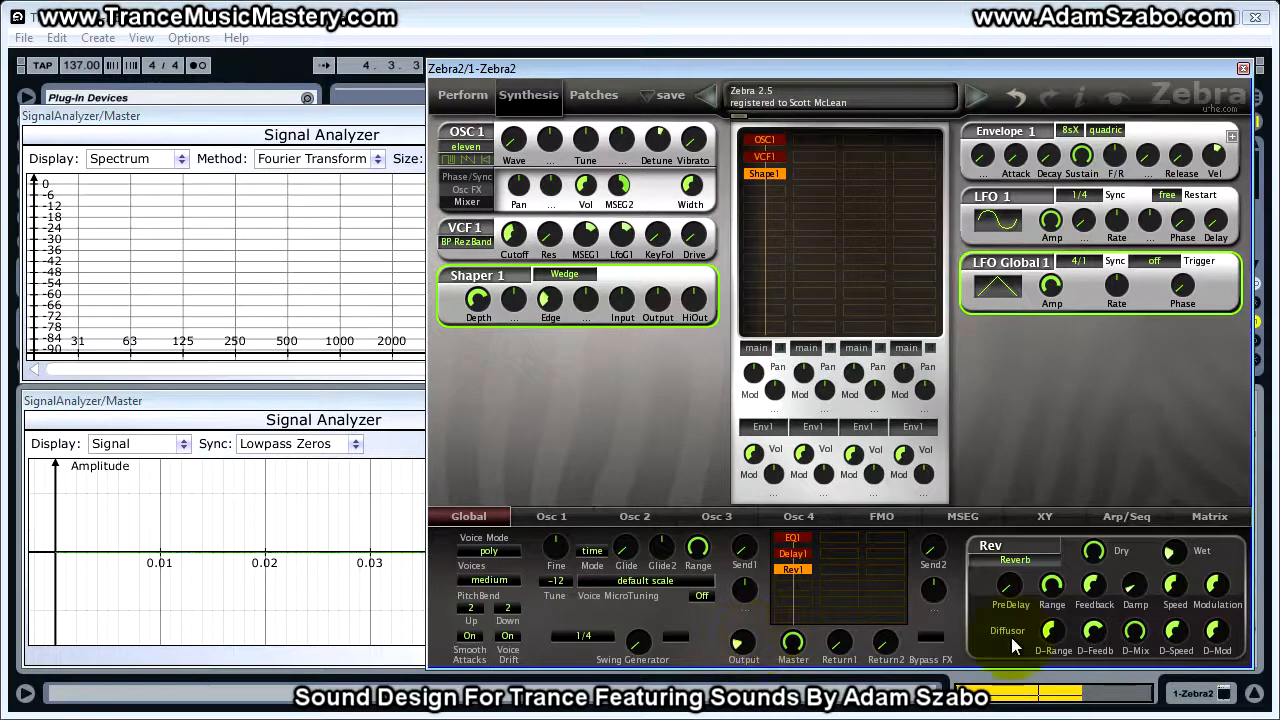
Raise the synth's global output level slightly.
click(741, 645)
drag(741, 645, 742, 638)
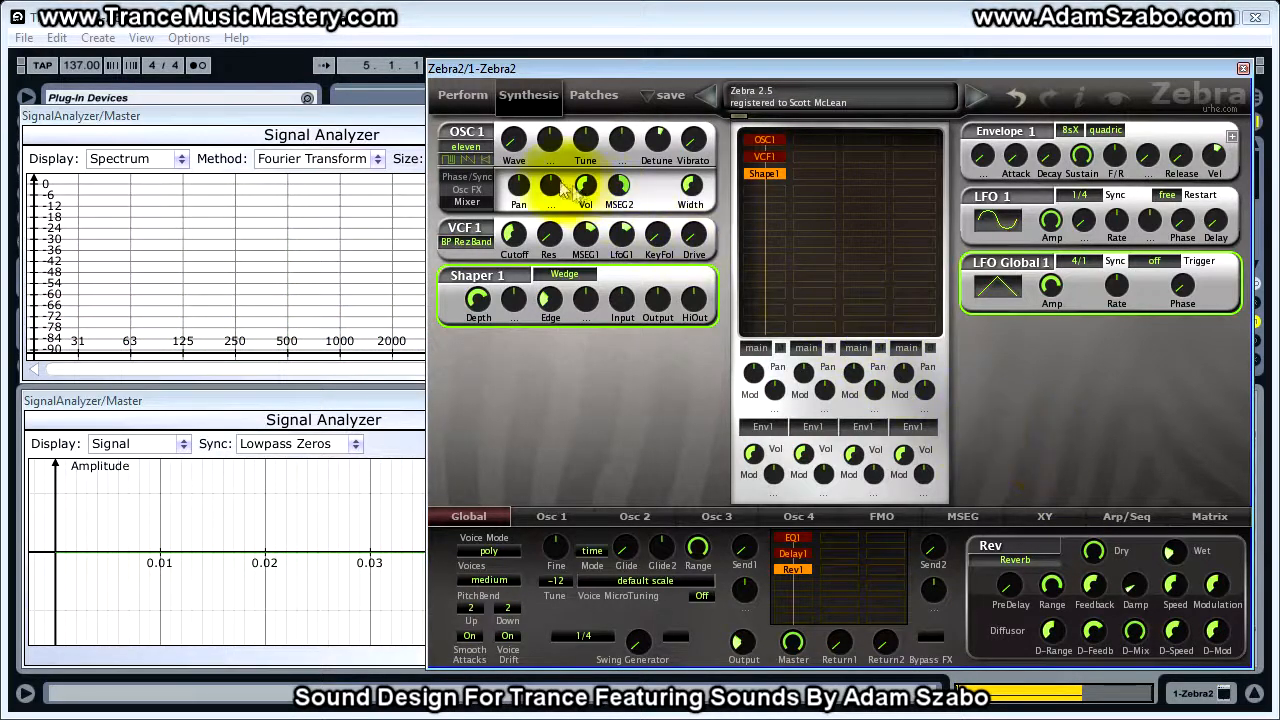
Move the spectrum analyzer aside and duplicate the first Zebra2 clip into the second clip slot.
drag(368, 115, 390, 388)
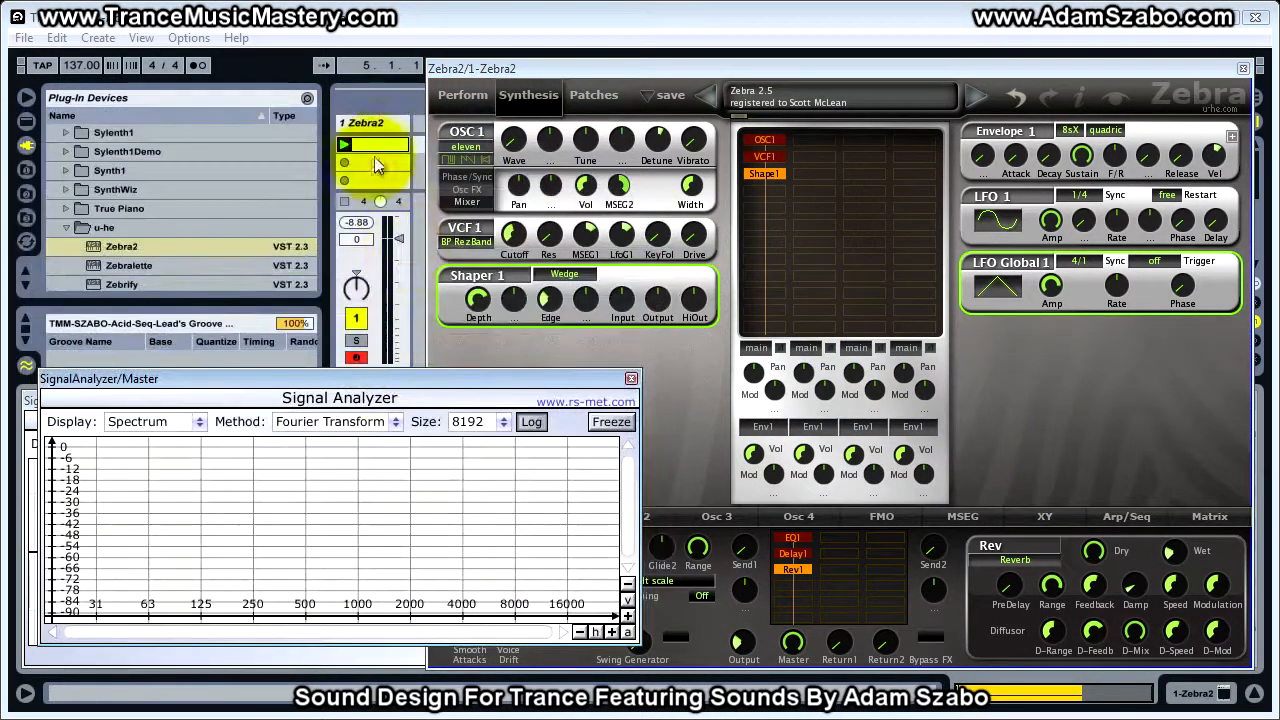
click(390, 140)
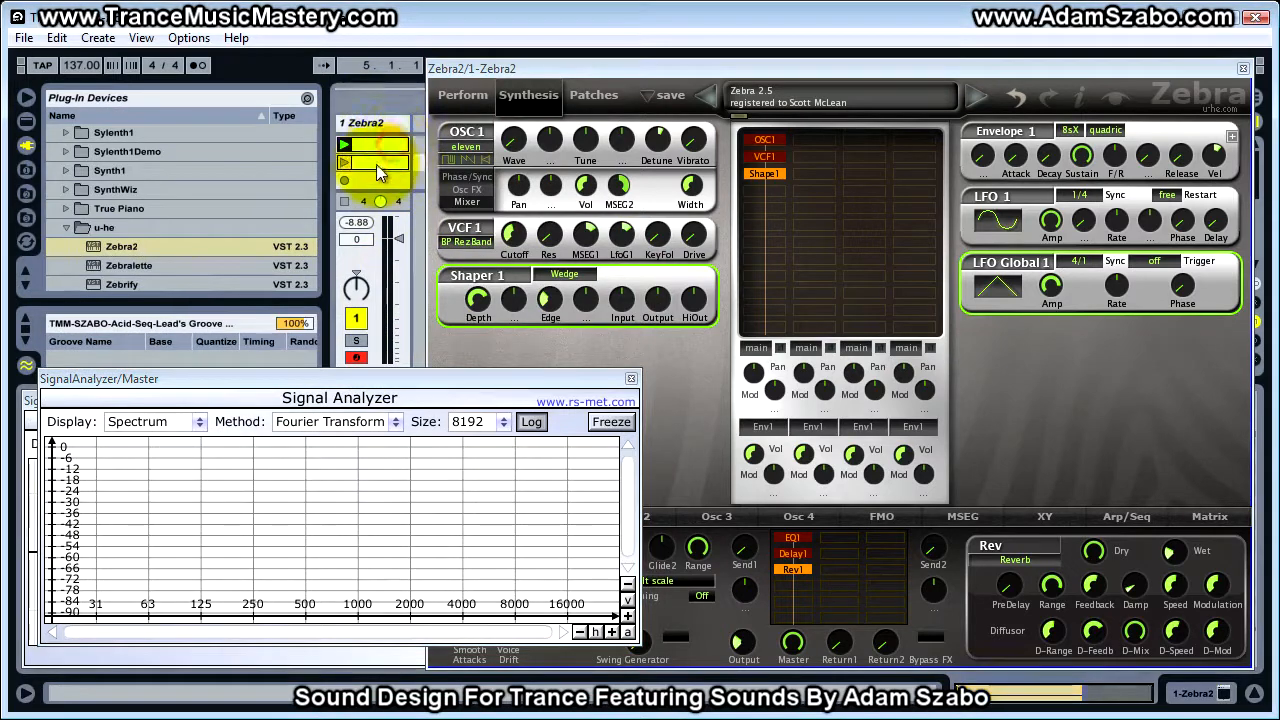
double_click(378, 164)
Close both signal analyzers and move the Zebra2 window aside to uncover the clip's note editor.
click(631, 379)
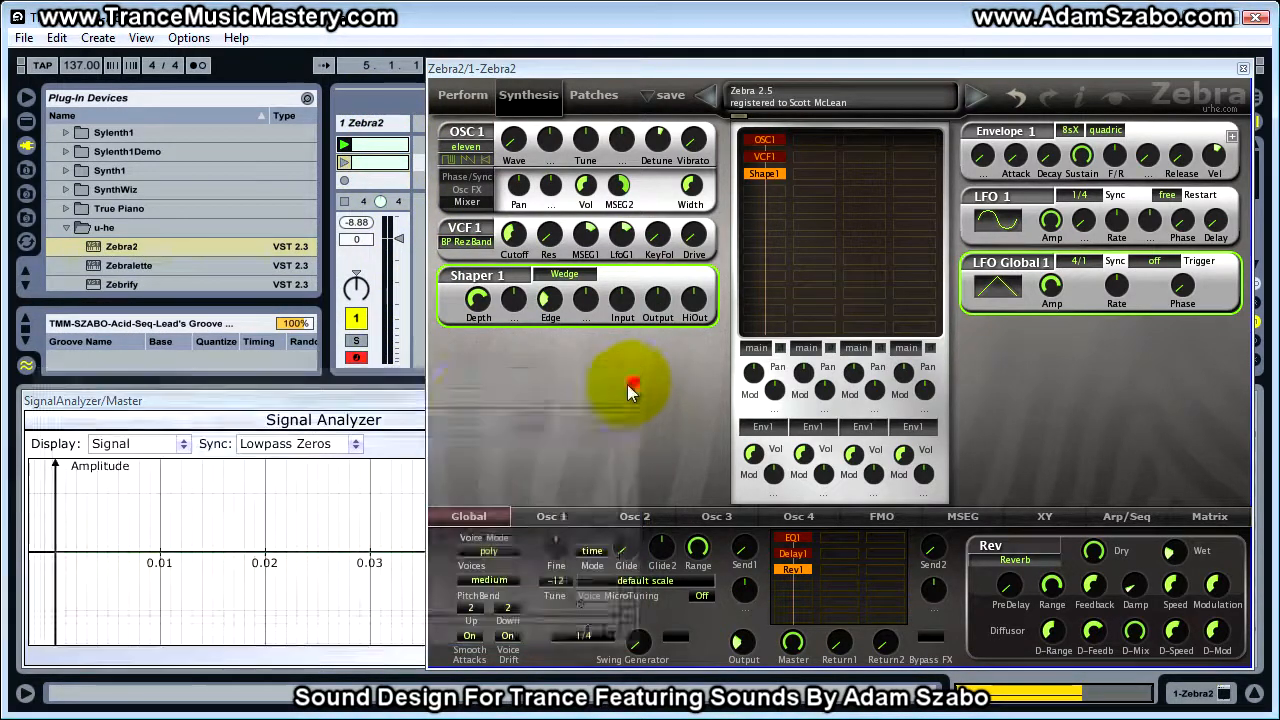
click(385, 395)
click(621, 400)
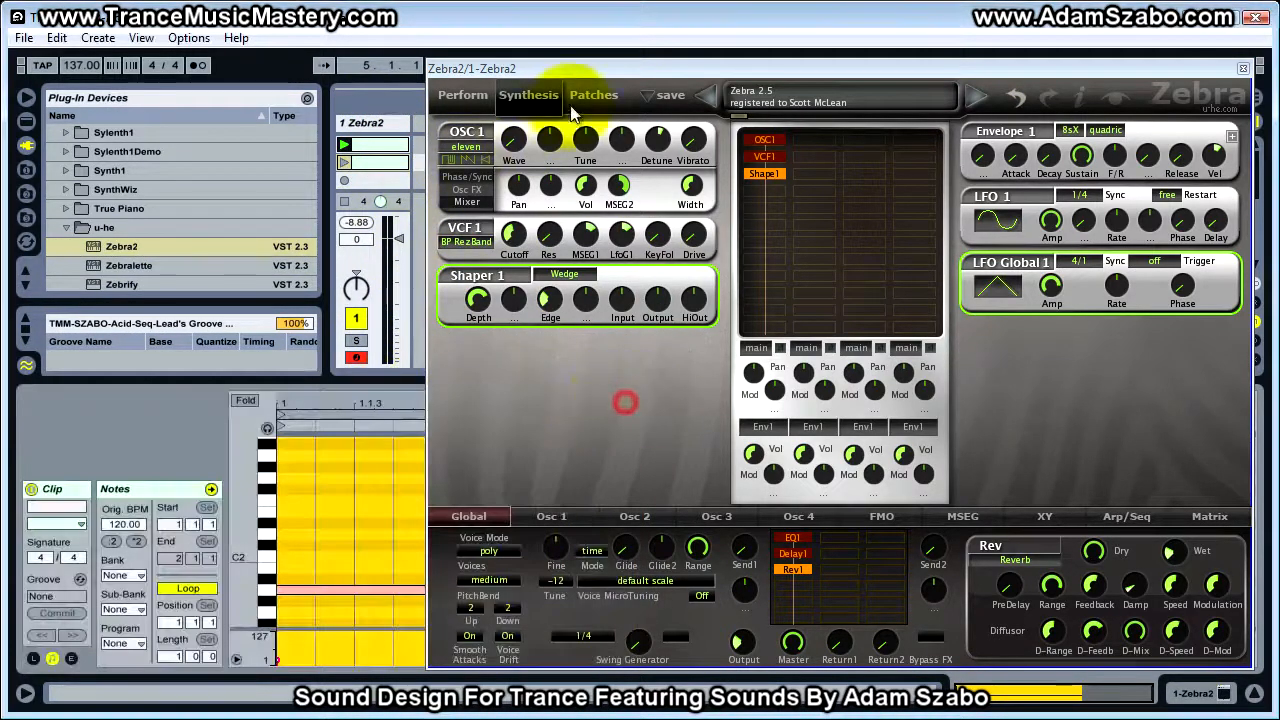
drag(563, 71, 1230, 75)
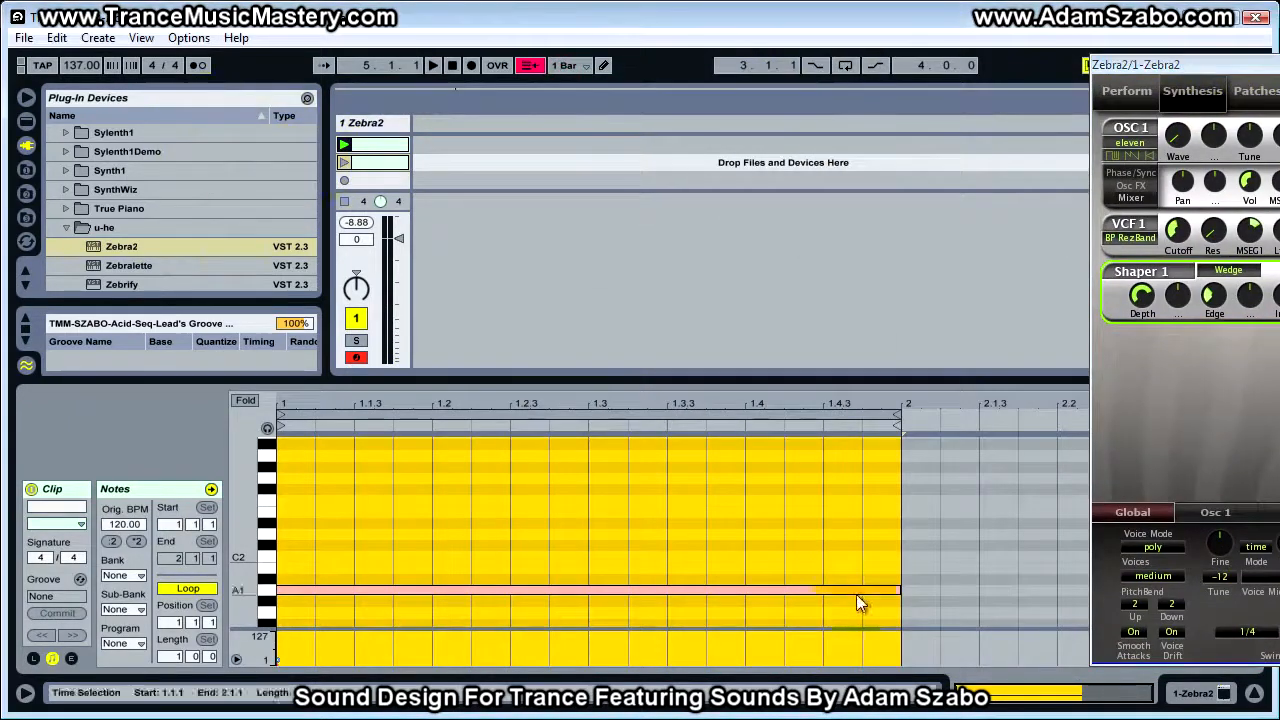
Shorten the A1 note in the second clip to a sixteenth and repeat it every eighth through the first half bar.
click(373, 147)
click(373, 147)
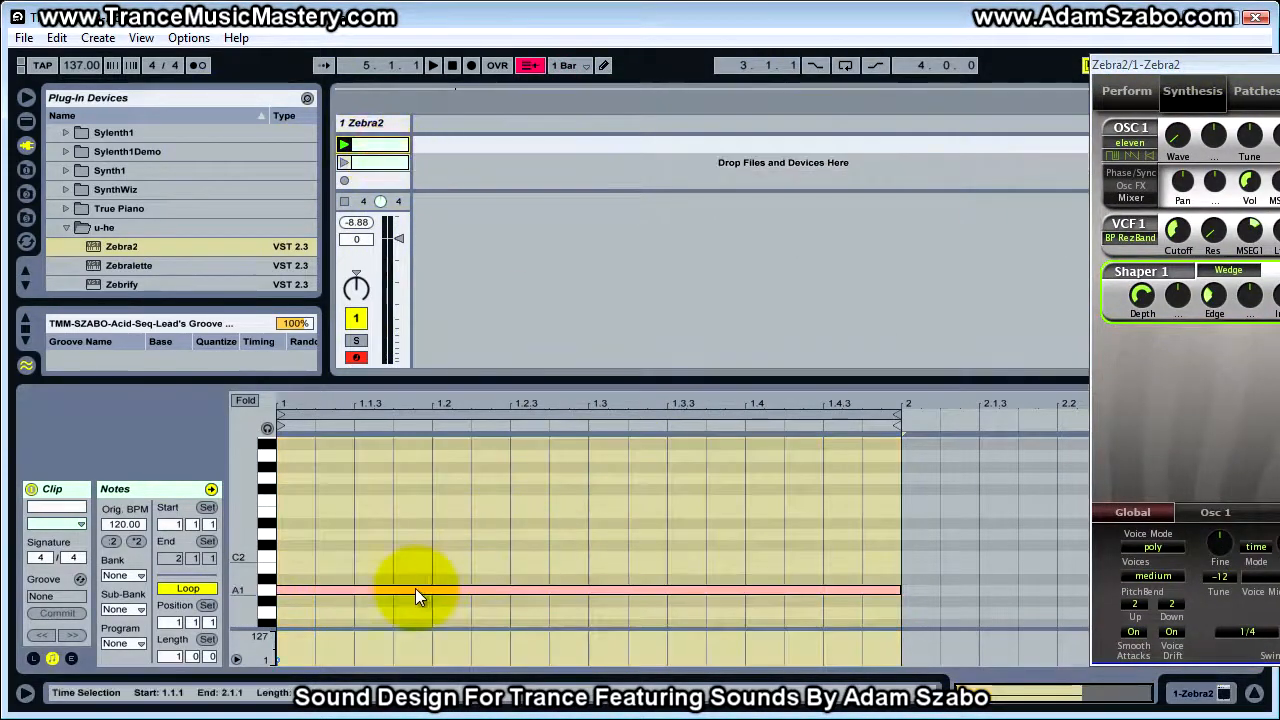
drag(899, 590, 376, 590)
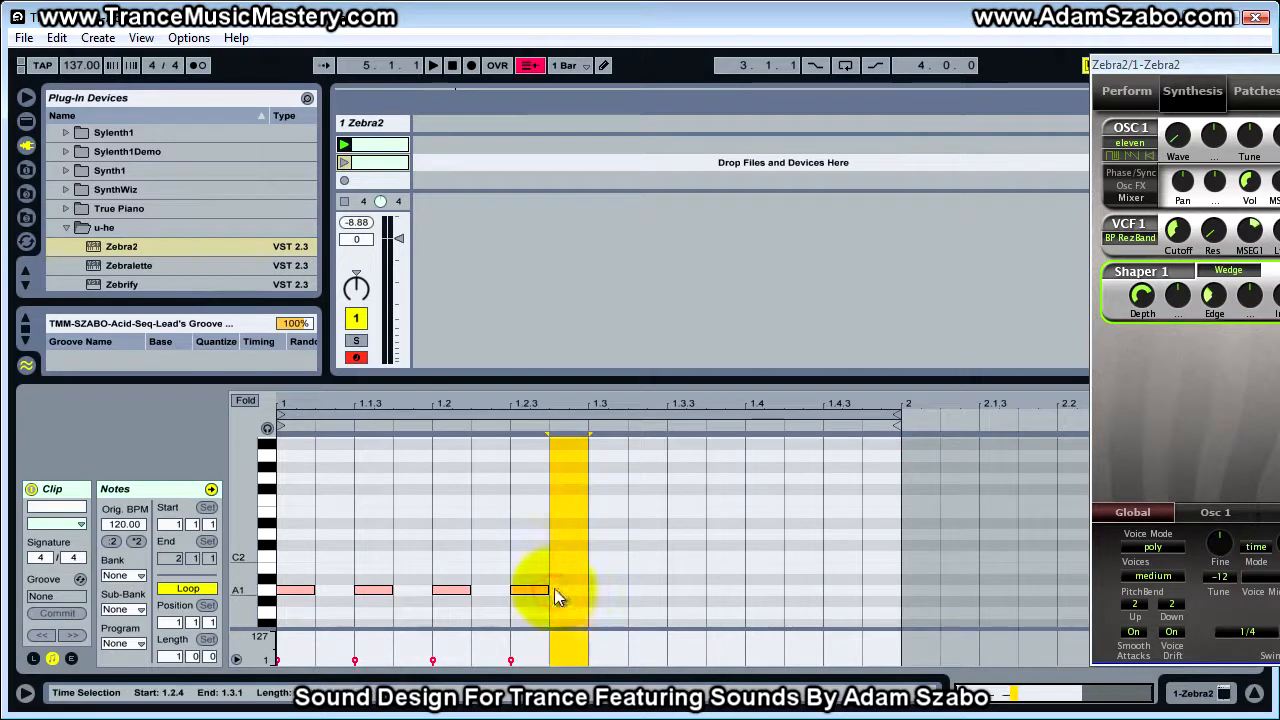
click(545, 592)
Copy sixteenth notes into the gaps between the A1 notes, at E2 for the first three and A2 for the fourth.
click(297, 588)
drag(307, 588, 340, 517)
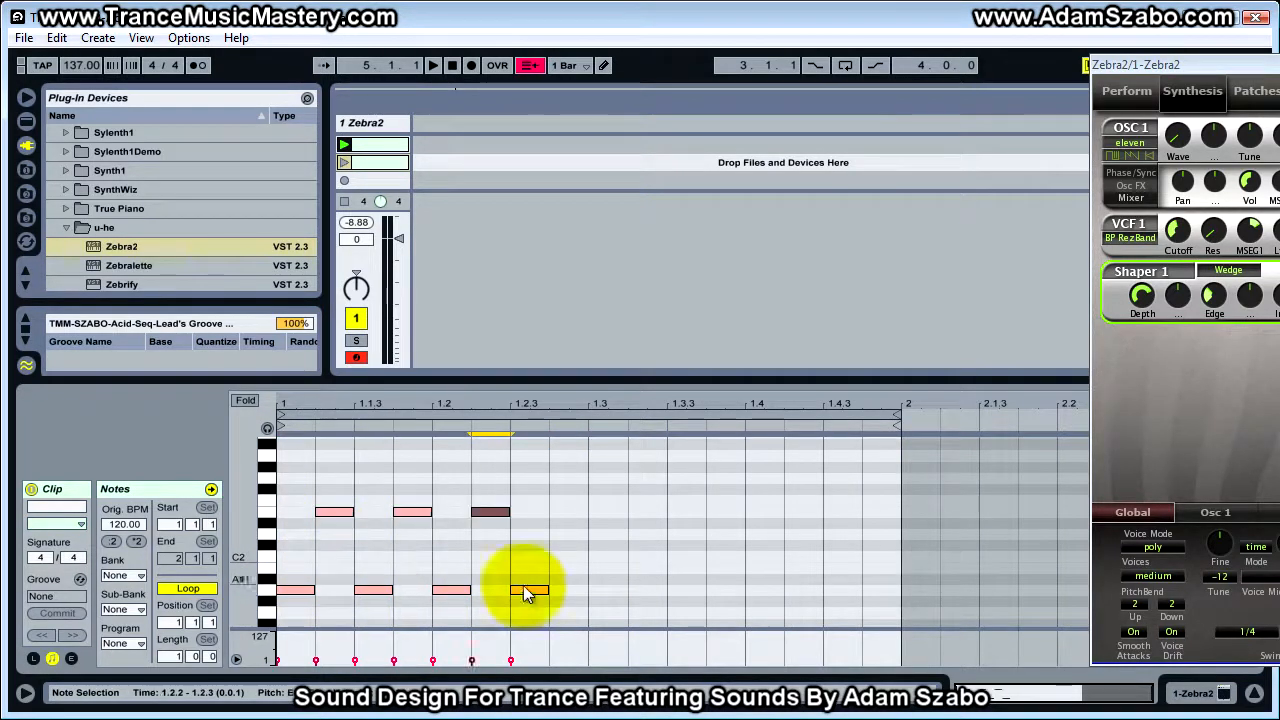
drag(528, 591, 571, 457)
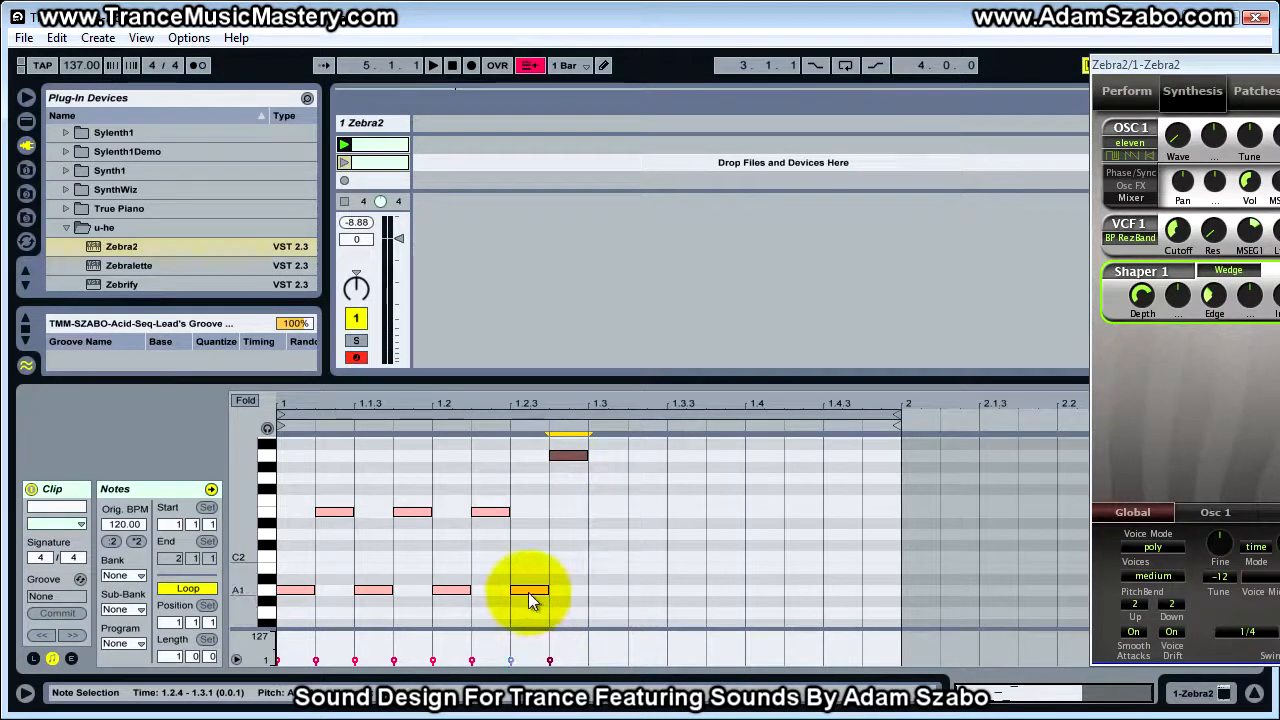
Duplicate the half-bar pattern into the second half, raising its second E2 to A2 and lowering its final A2 to E2.
drag(571, 596, 240, 430)
key(ctrl+d)
drag(723, 512, 716, 472)
drag(884, 461, 880, 516)
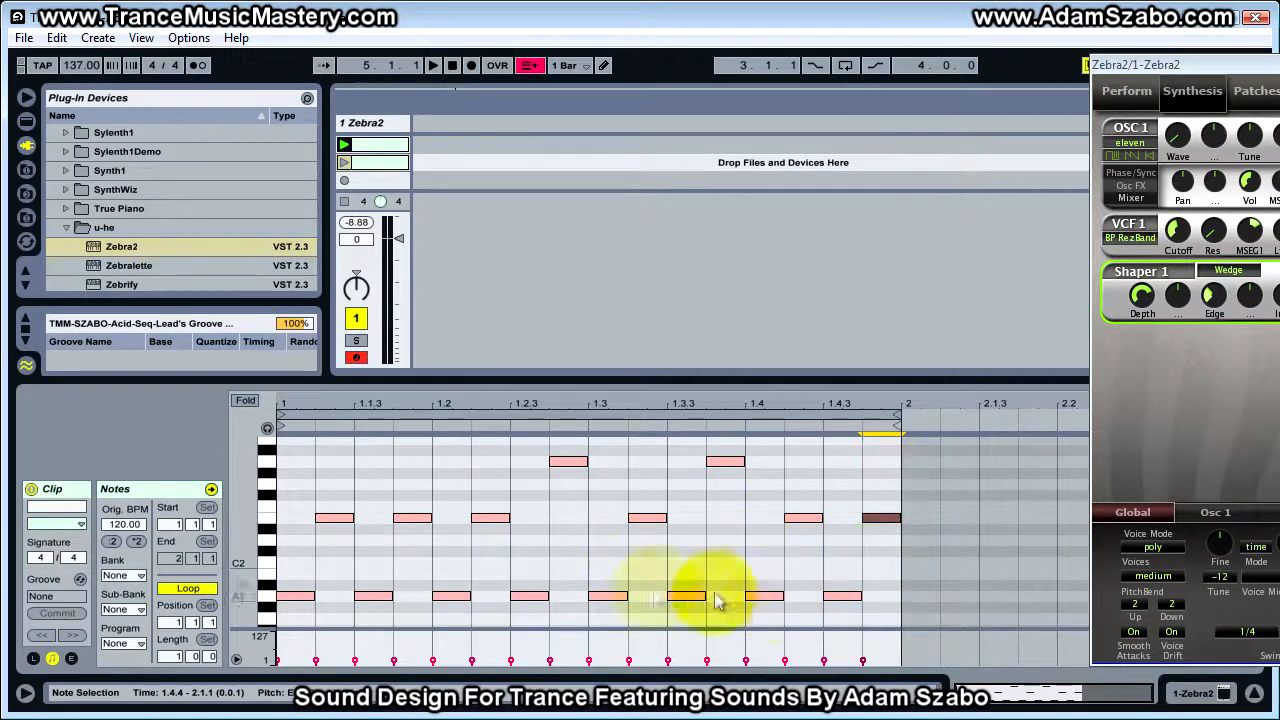
Launch the second clip to audition the new note pattern.
key(space)
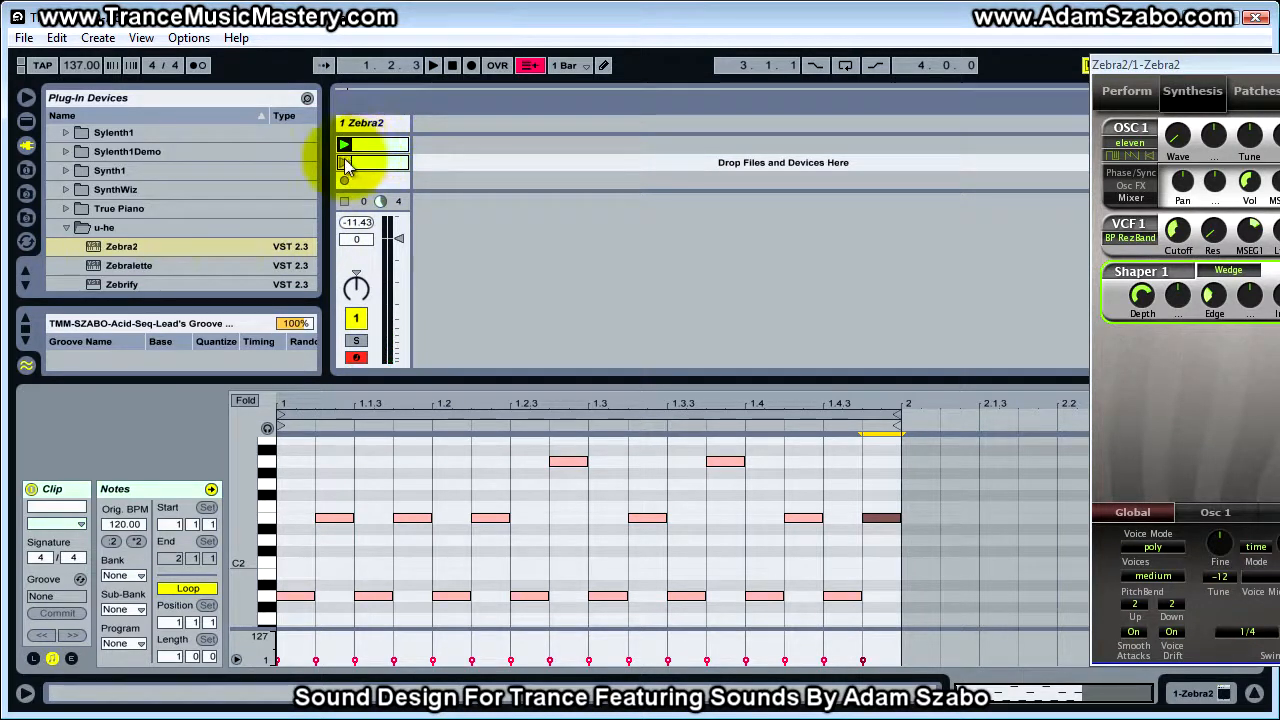
click(345, 162)
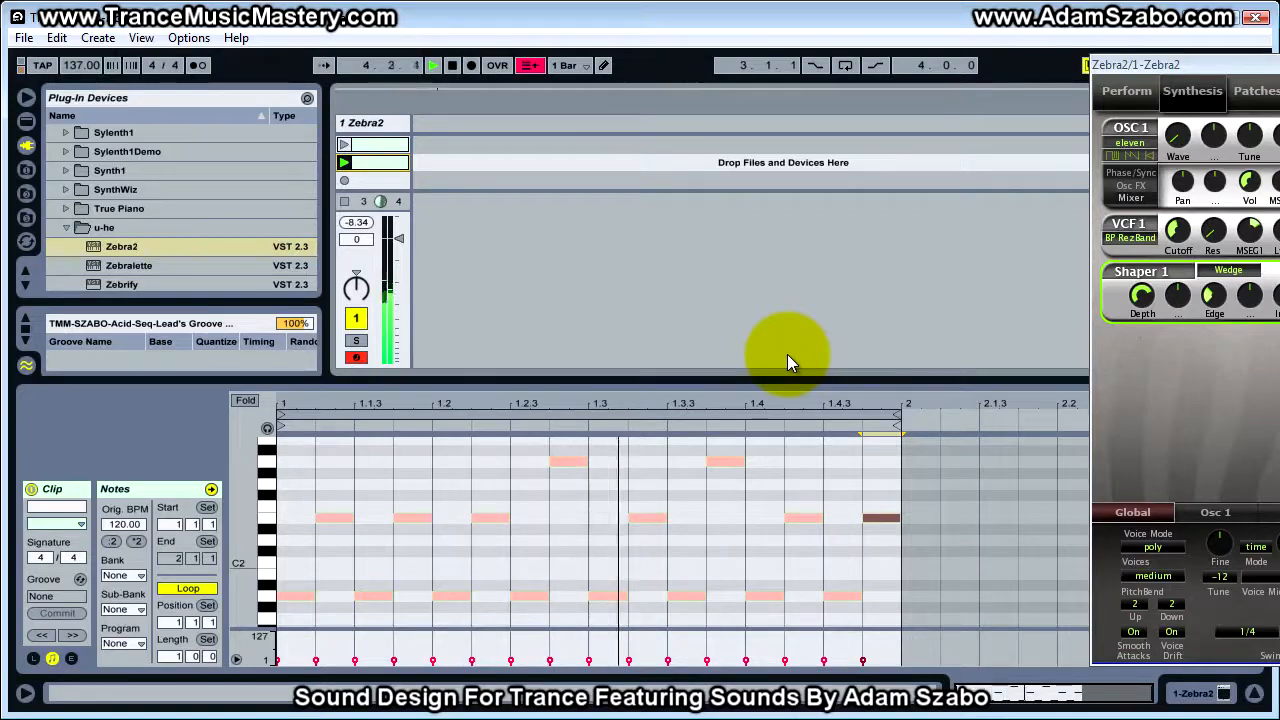
Bring the Zebra2 window back over the clip and raise Envelope 1's release slightly during playback.
drag(1129, 56, 525, 54)
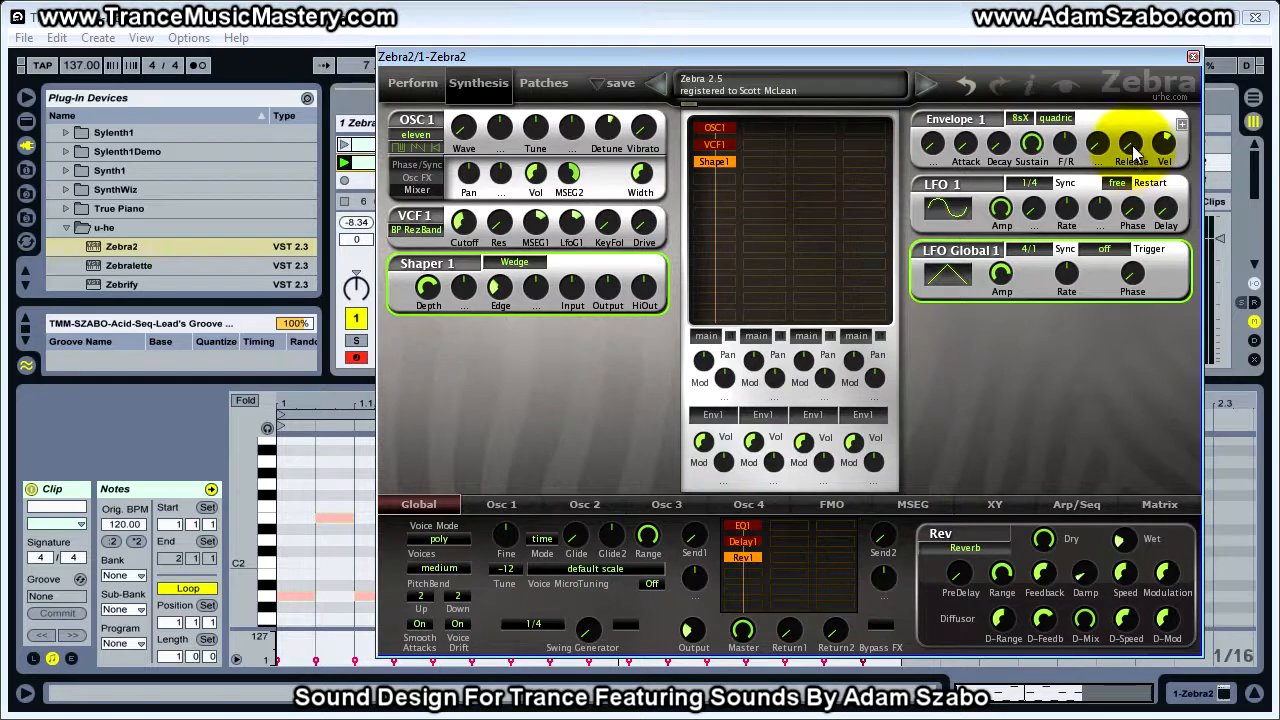
click(364, 161)
click(302, 600)
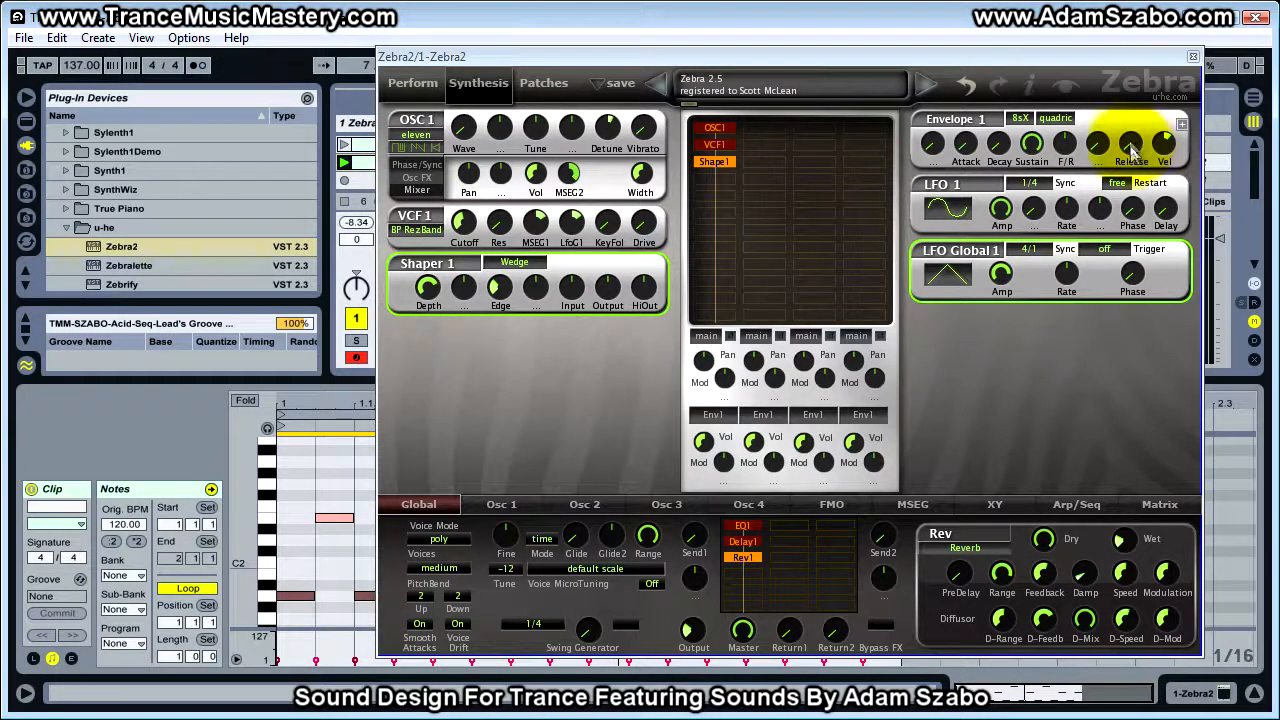
click(1131, 145)
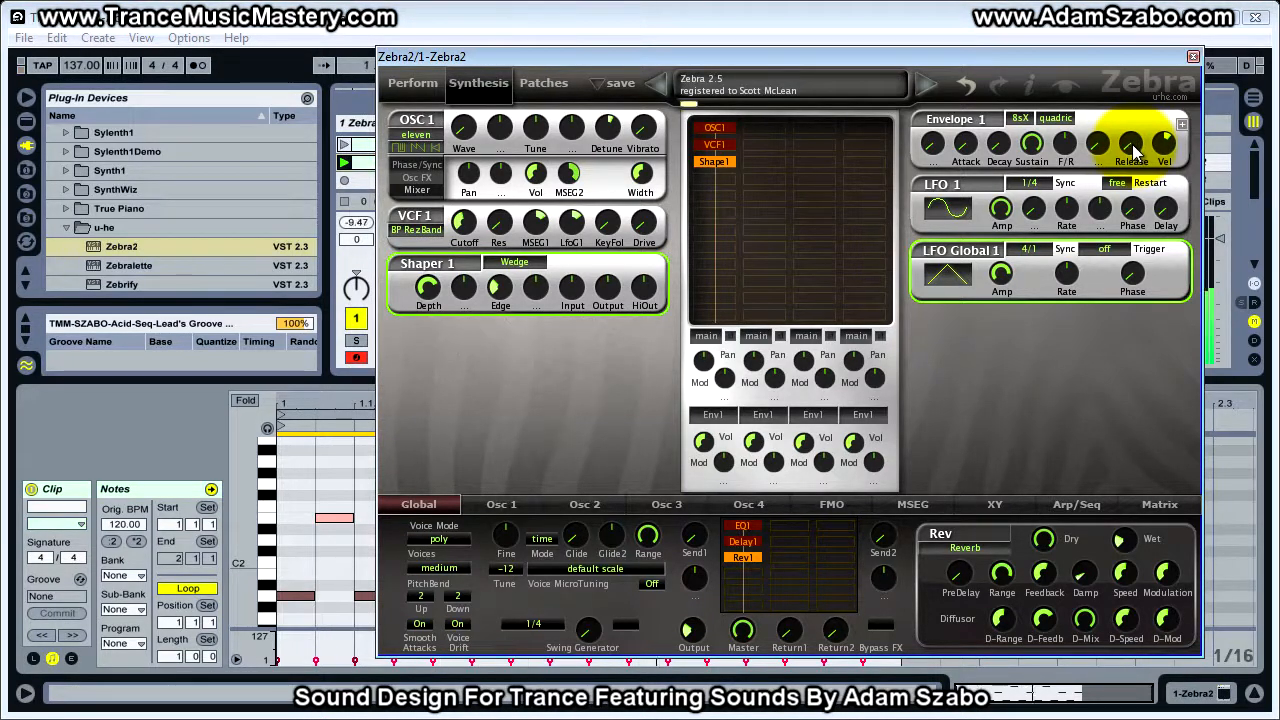
drag(1061, 56, 1099, 68)
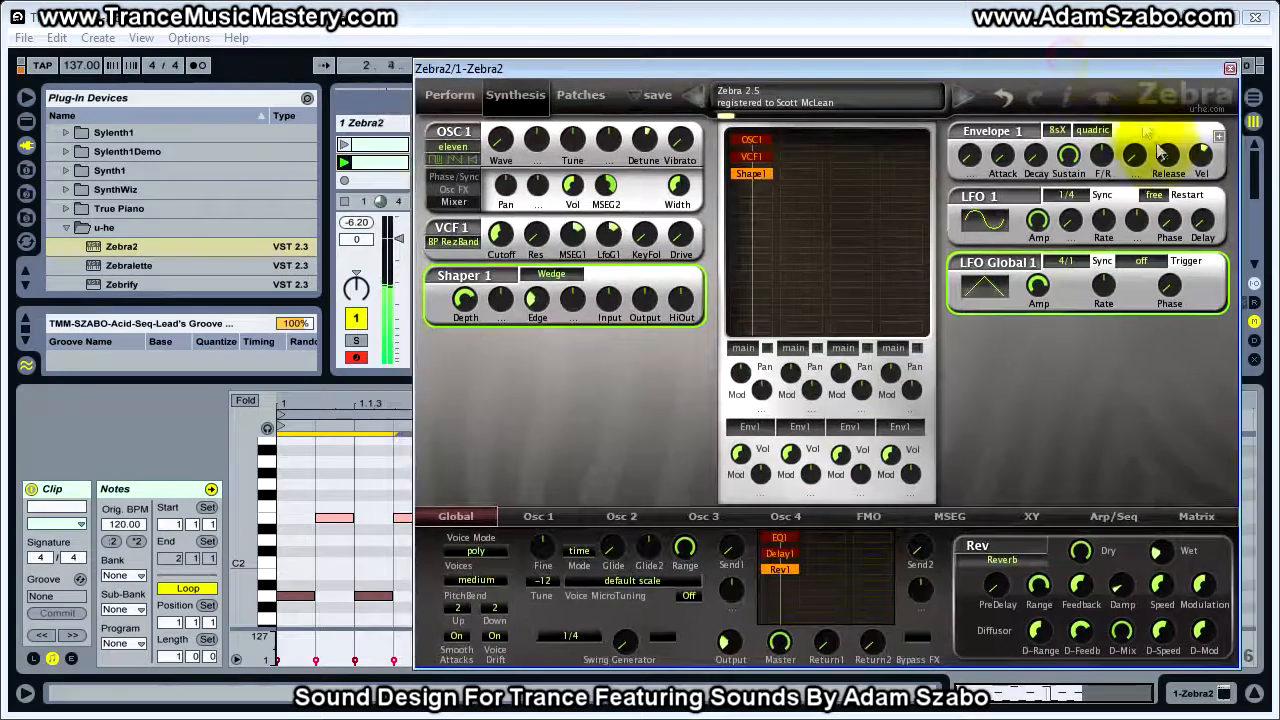
drag(1170, 160, 1169, 149)
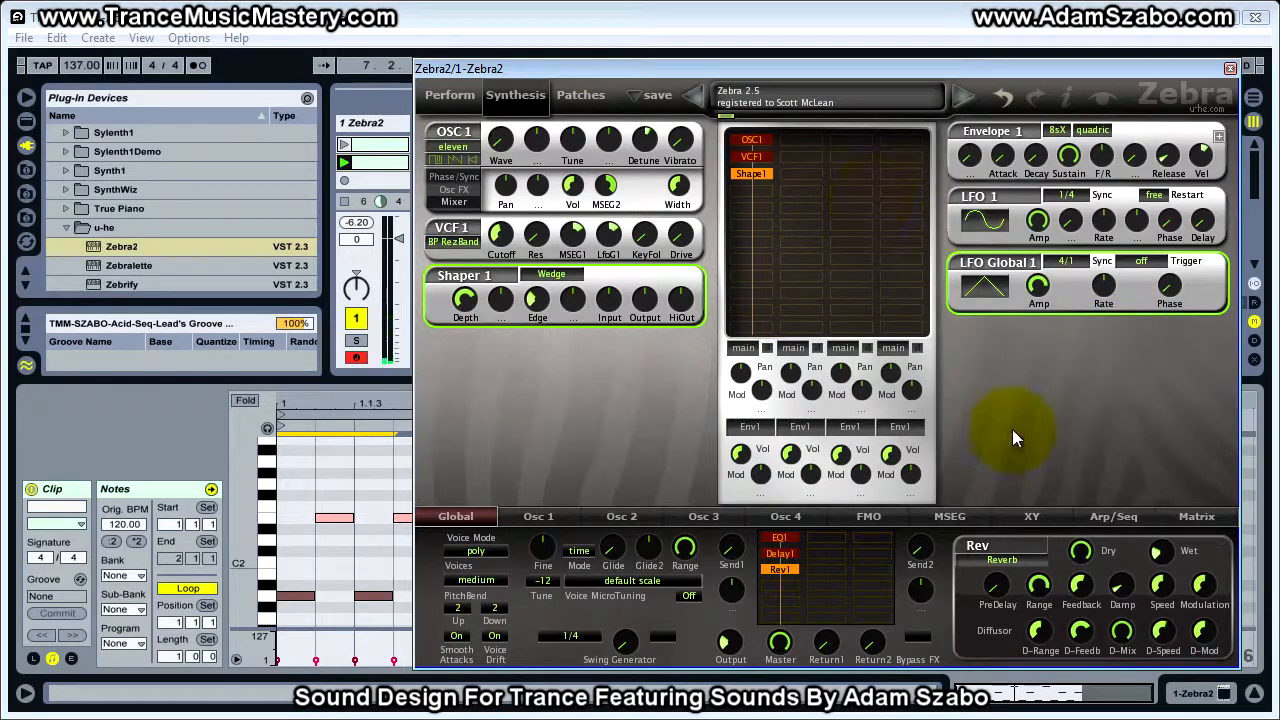
Move the Zebra2 window aside, select every note in the second clip, and shorten them all slightly from their ends.
drag(782, 74, 1279, 70)
click(941, 491)
drag(901, 587, 334, 466)
drag(353, 517, 343, 516)
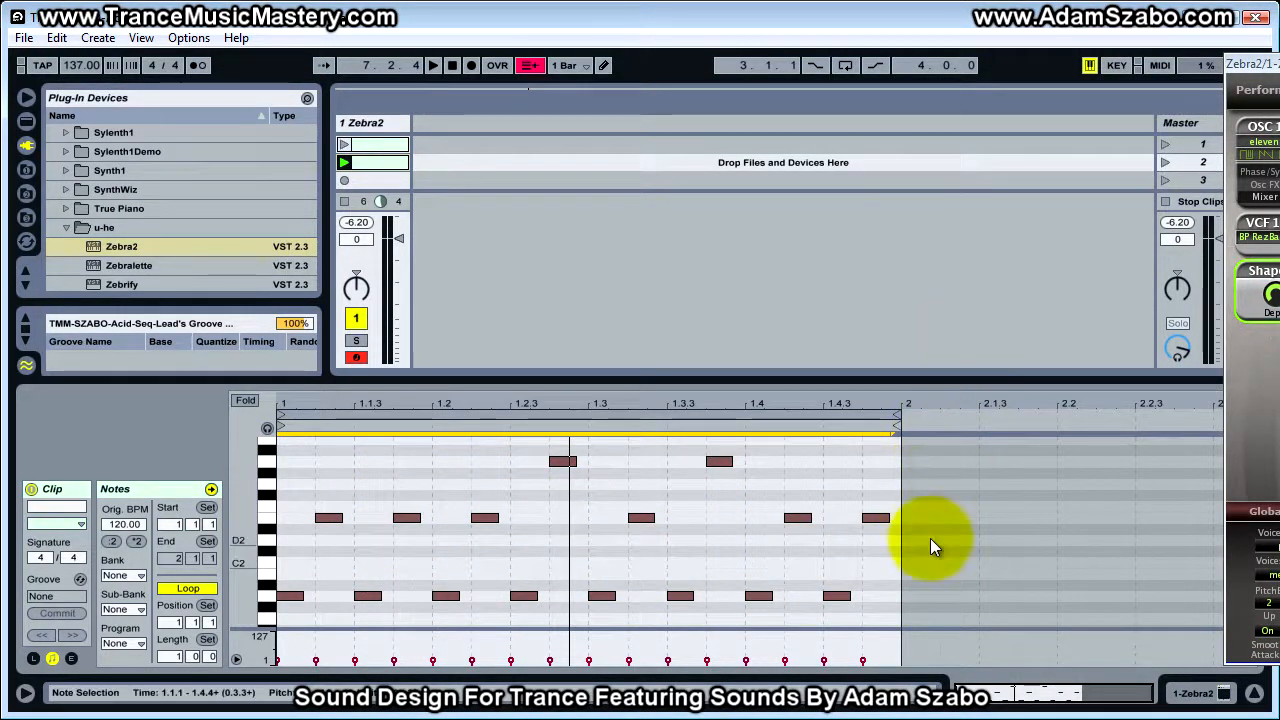
Play the shortened notes and enlarge the clip's note editor.
key(space)
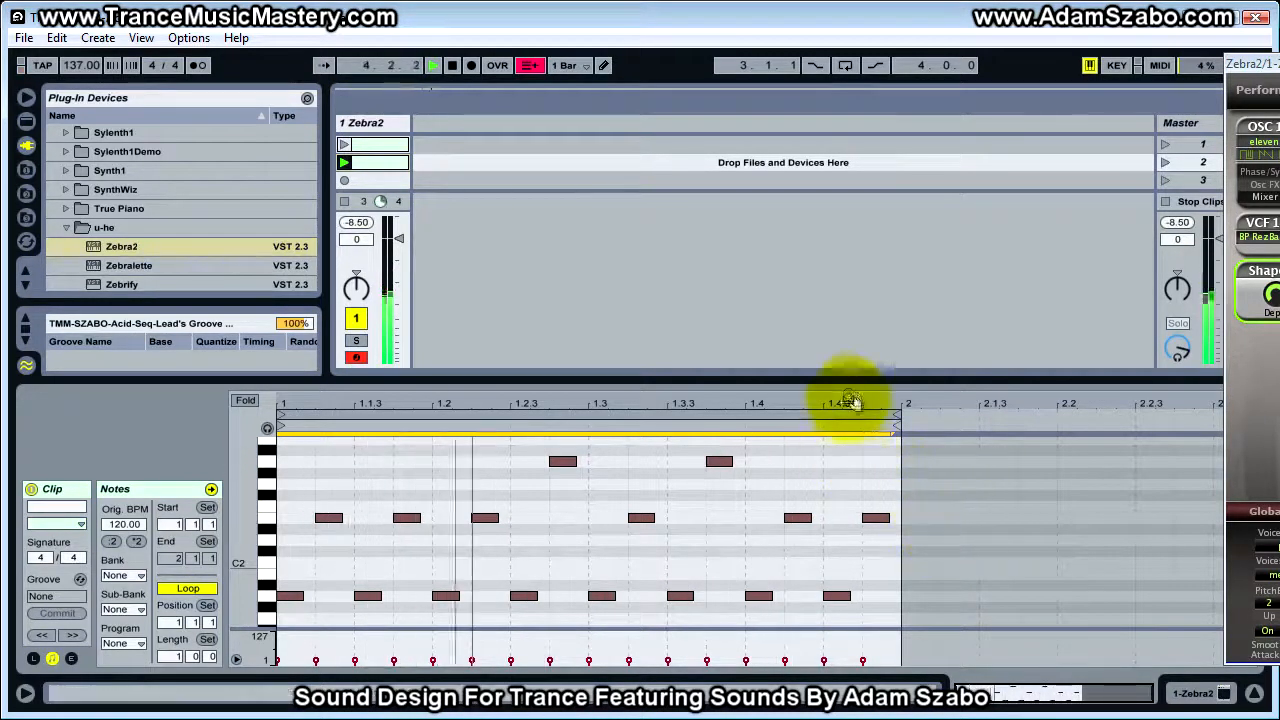
drag(849, 378, 848, 214)
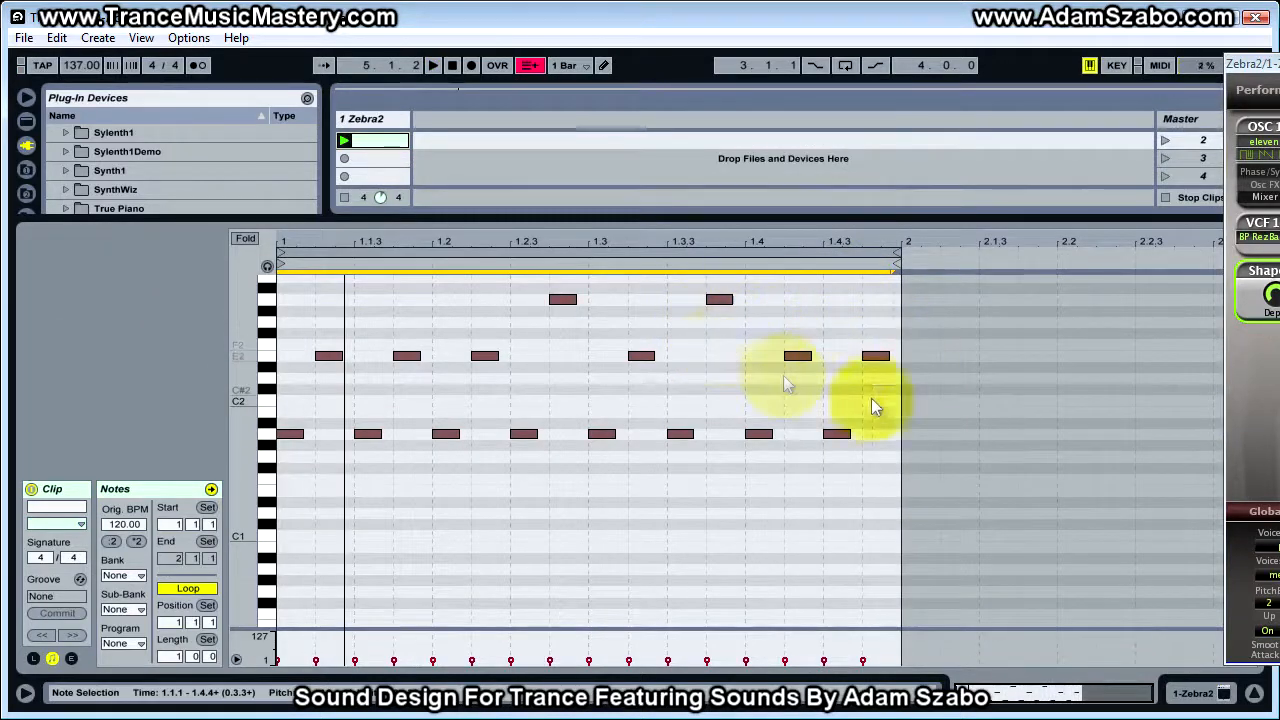